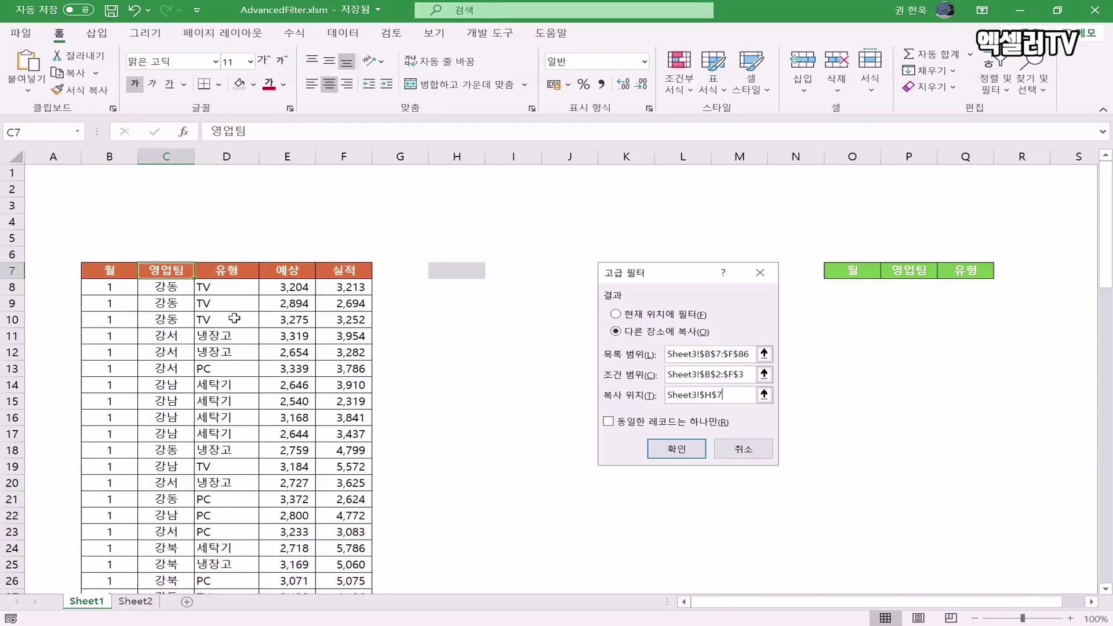
- Turn on AutoFilter for the sales table whose headers start at B7
click(182, 288)
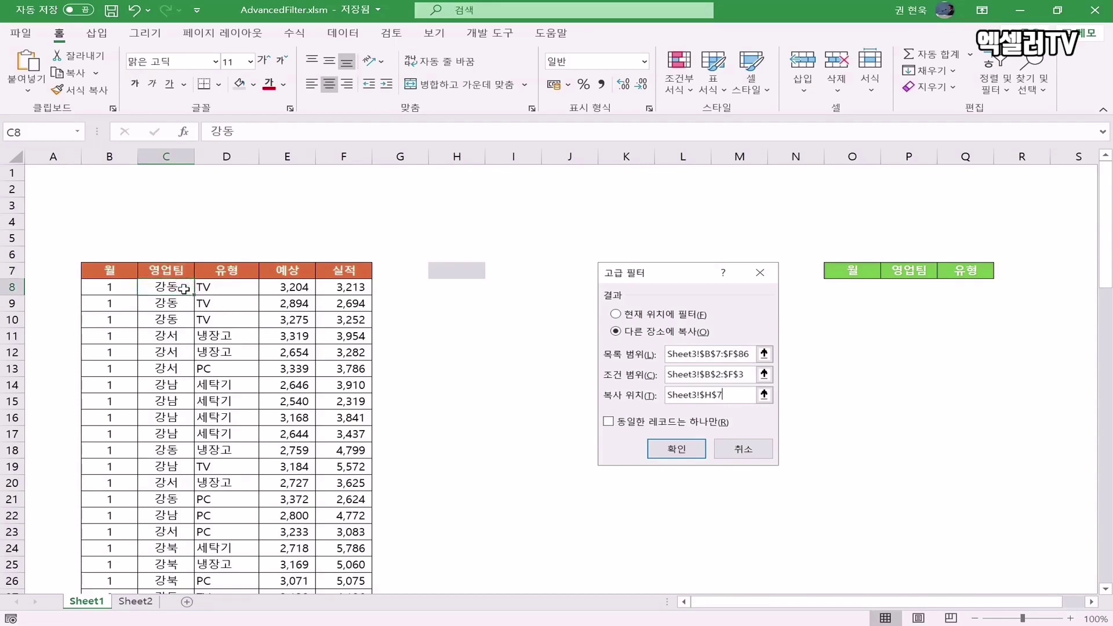
click(343, 33)
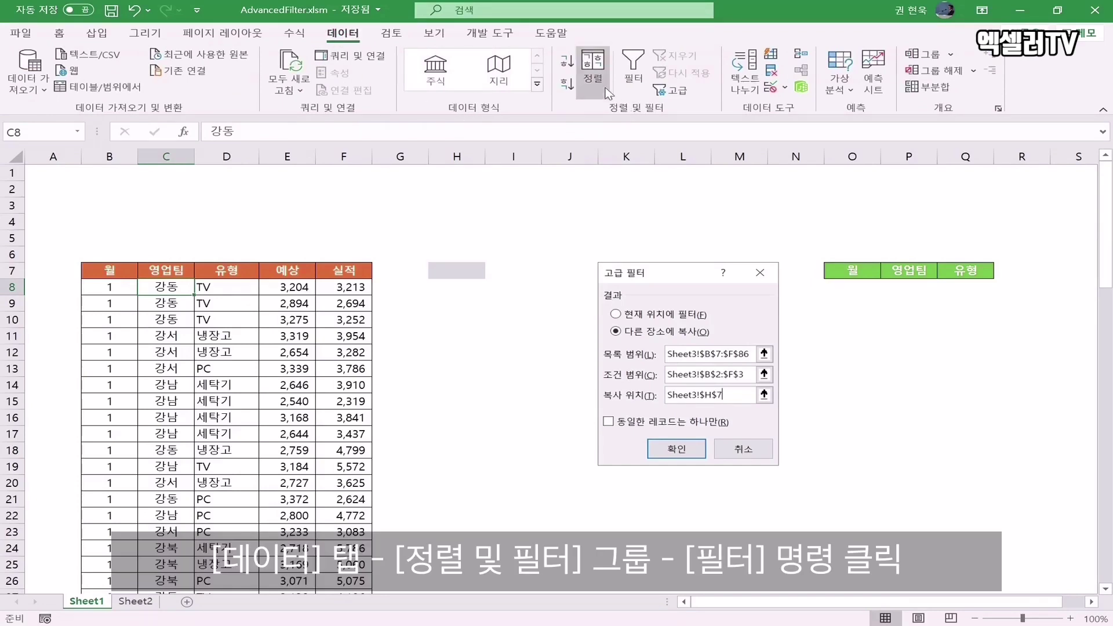
click(629, 60)
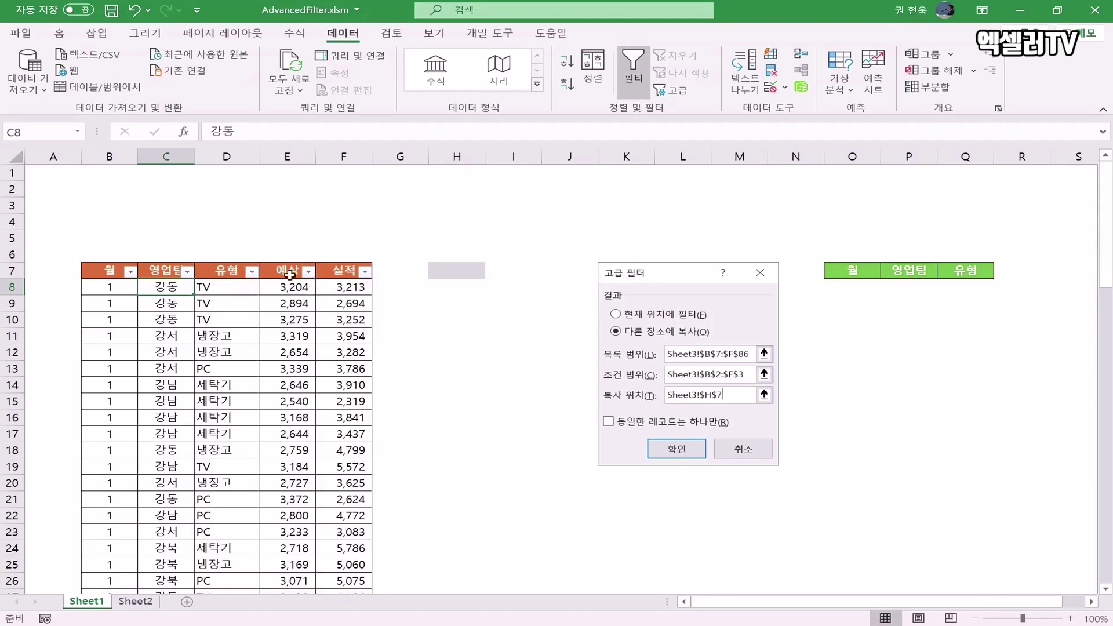
- Filter the 영업팀 column to show only 강동 and look through the filtered rows
click(187, 272)
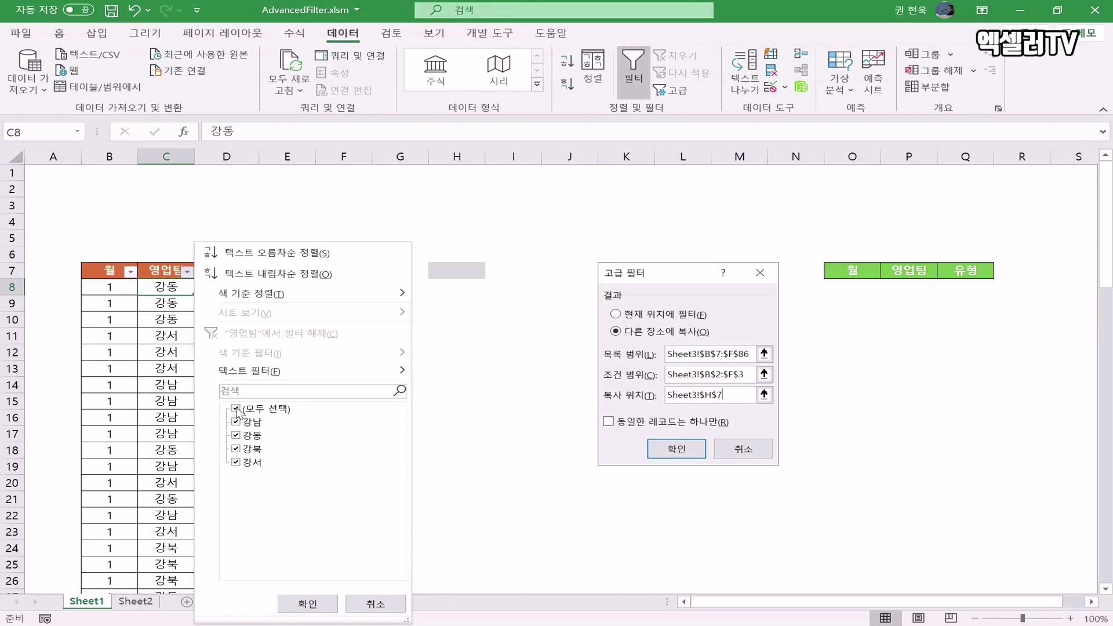
click(237, 410)
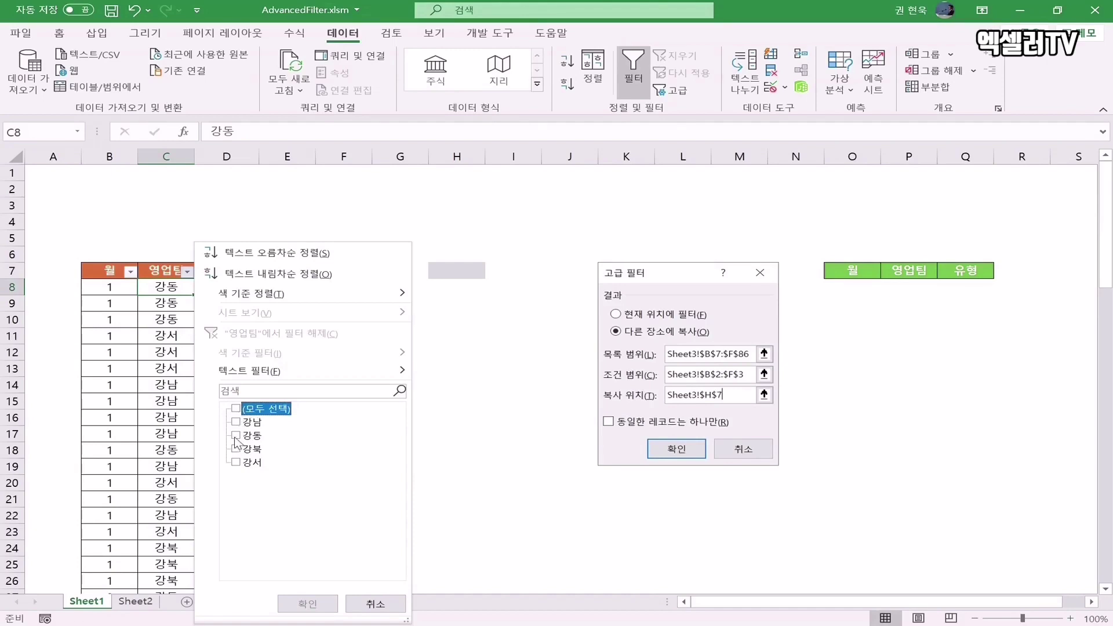
click(236, 436)
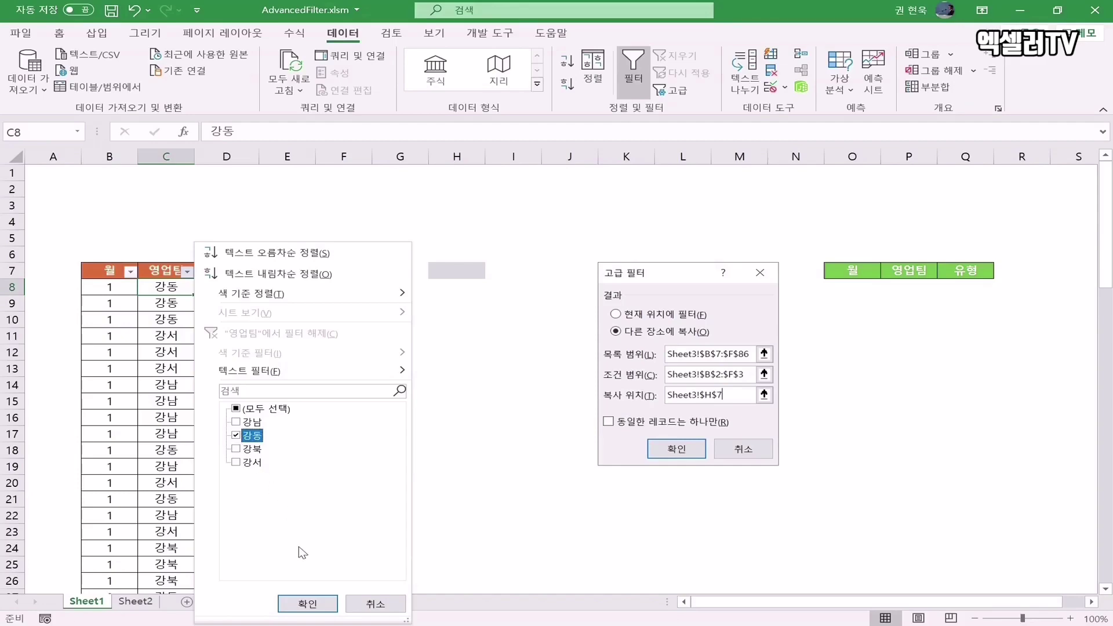
click(313, 600)
scroll(250, 476, down, 4)
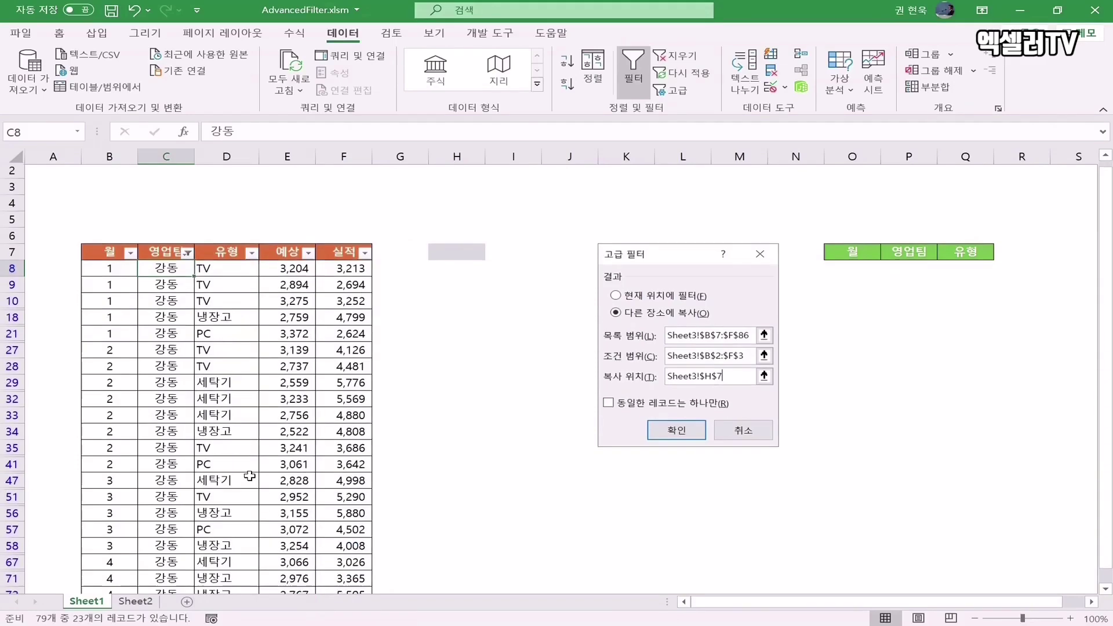
scroll(250, 476, up, 4)
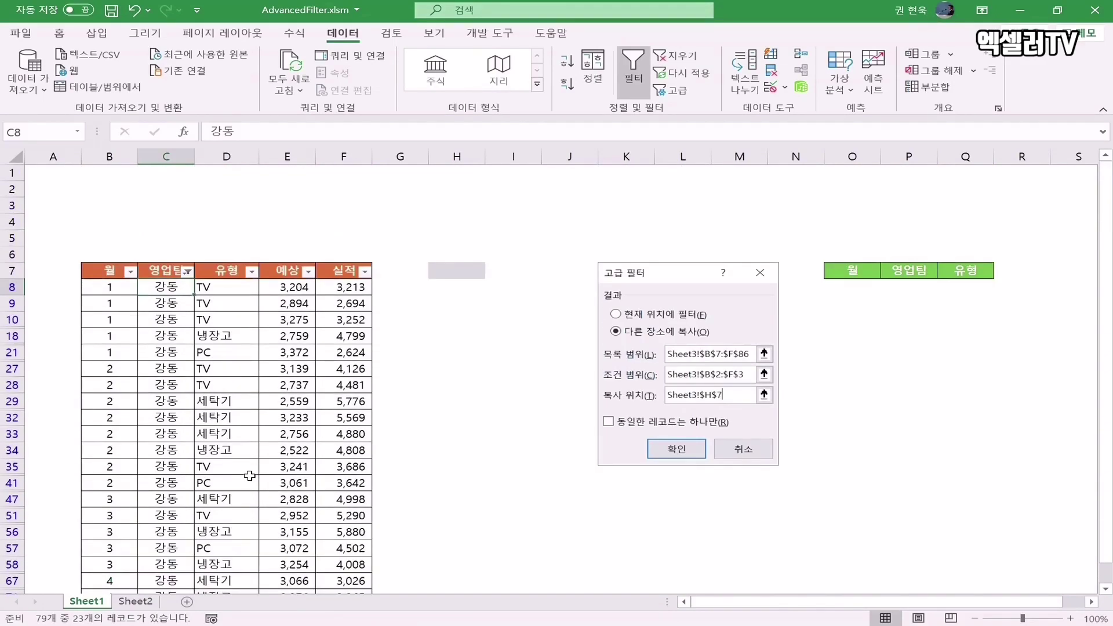
scroll(250, 476, down, 3)
scroll(232, 440, up, 3)
- Filter the 유형 column to show only TV
click(251, 272)
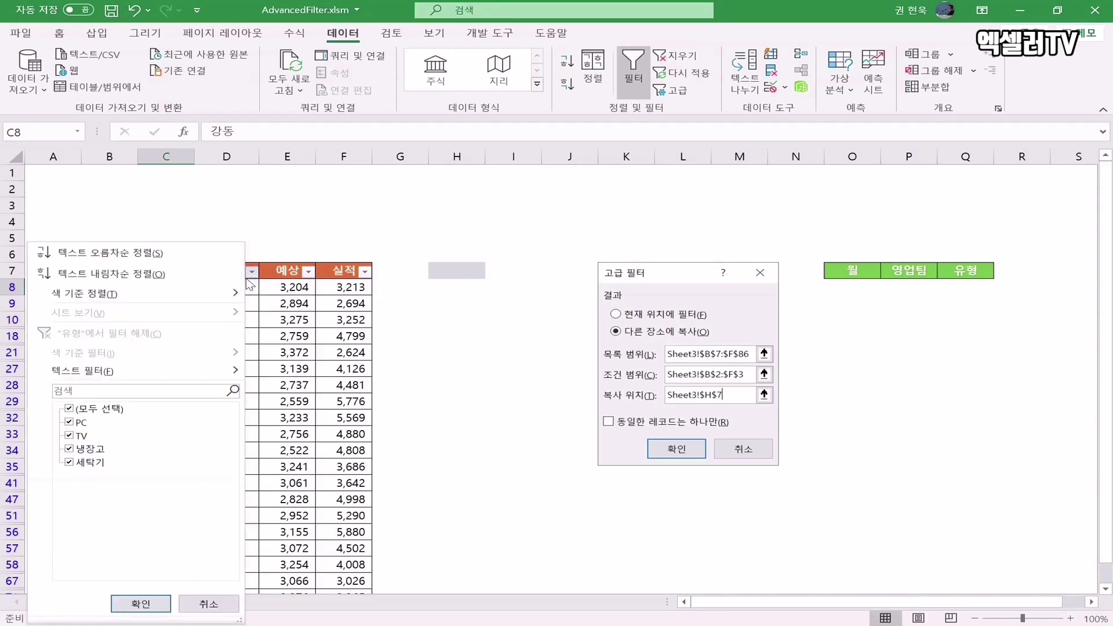
click(70, 409)
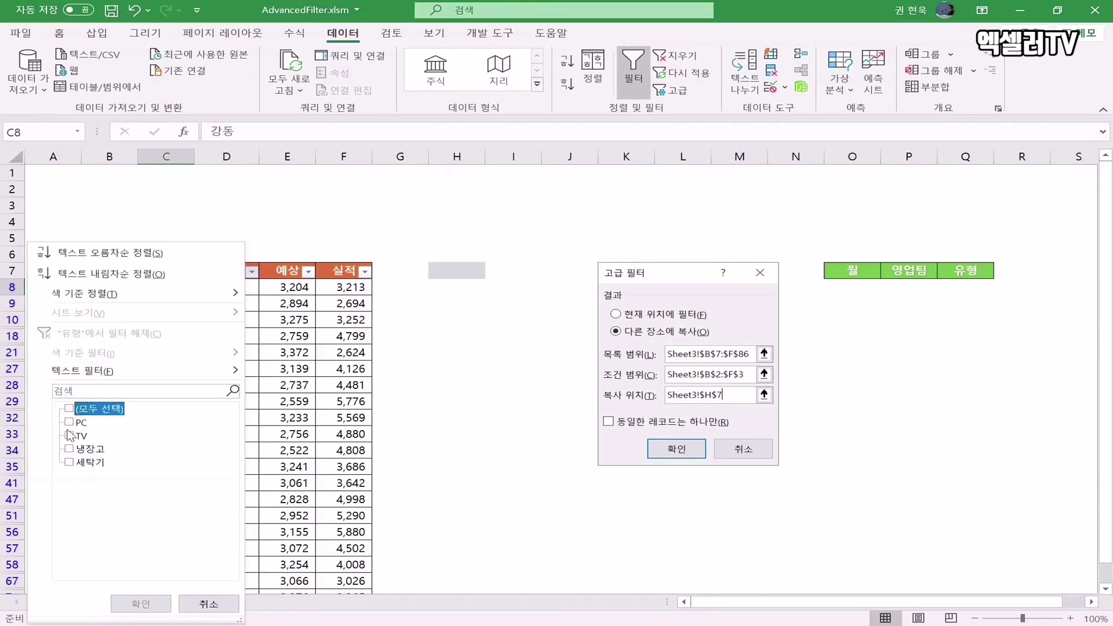
click(69, 436)
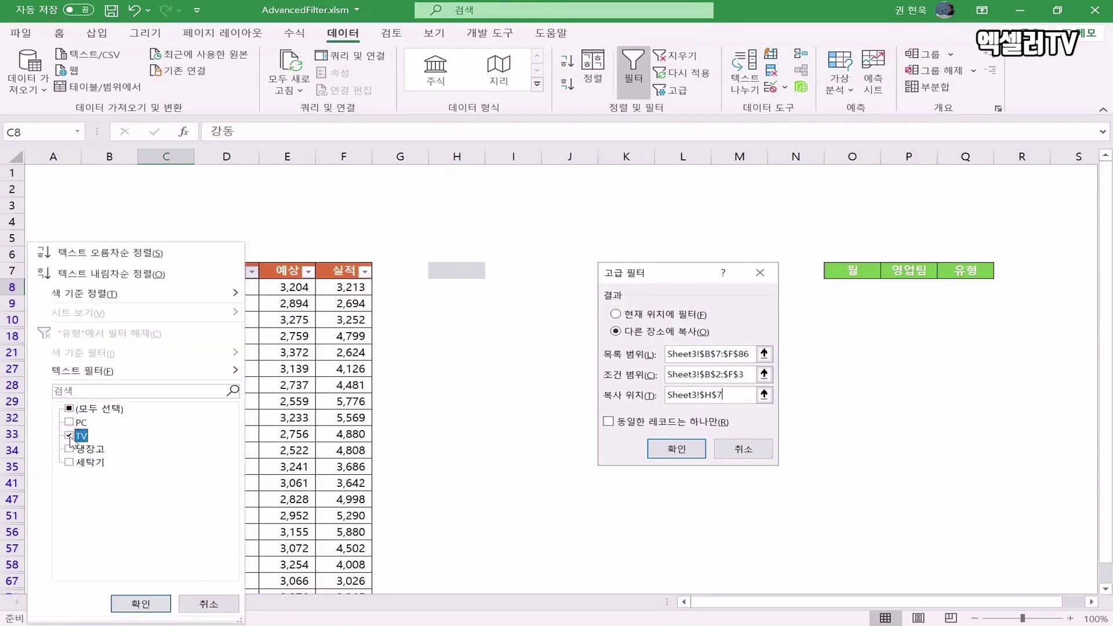
click(142, 604)
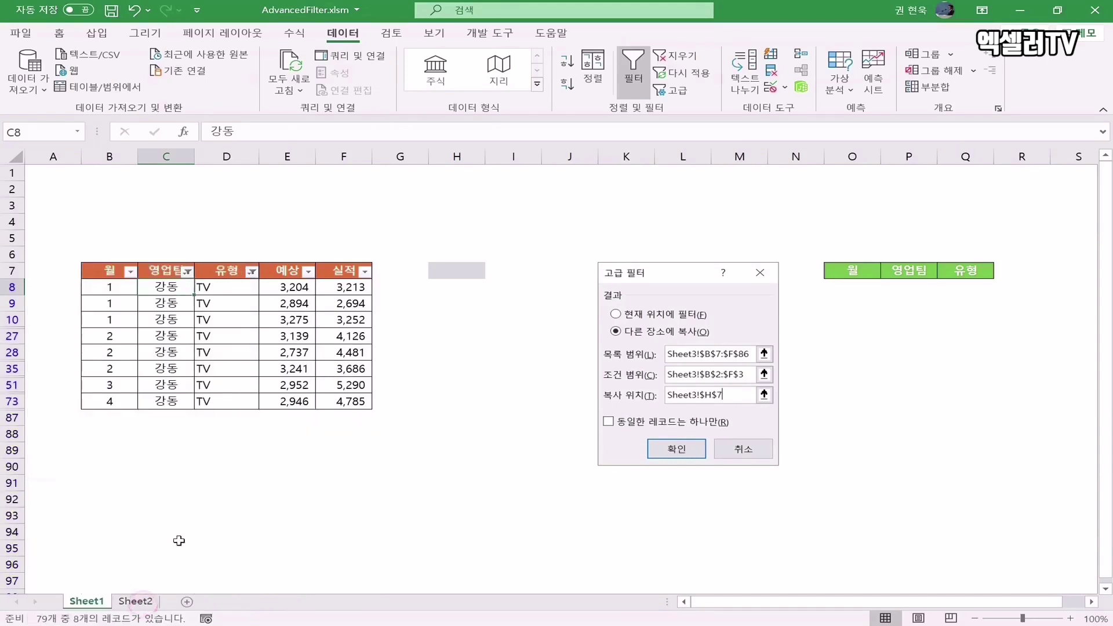
- Clear the 영업팀 and 유형 filter conditions and turn off AutoFilter for the sales table
click(210, 300)
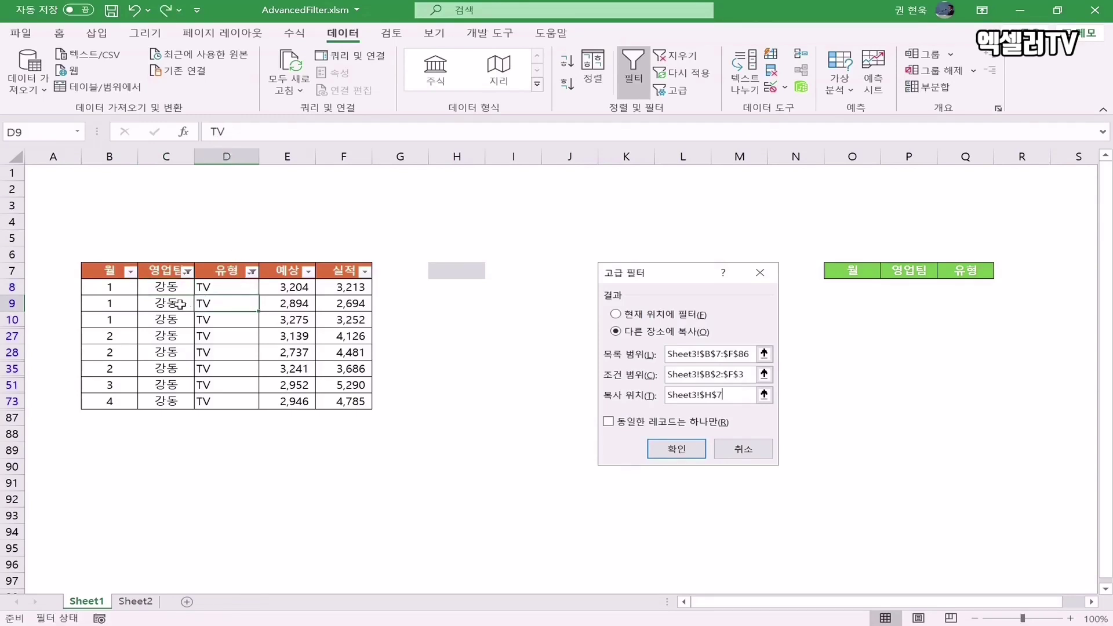
click(173, 303)
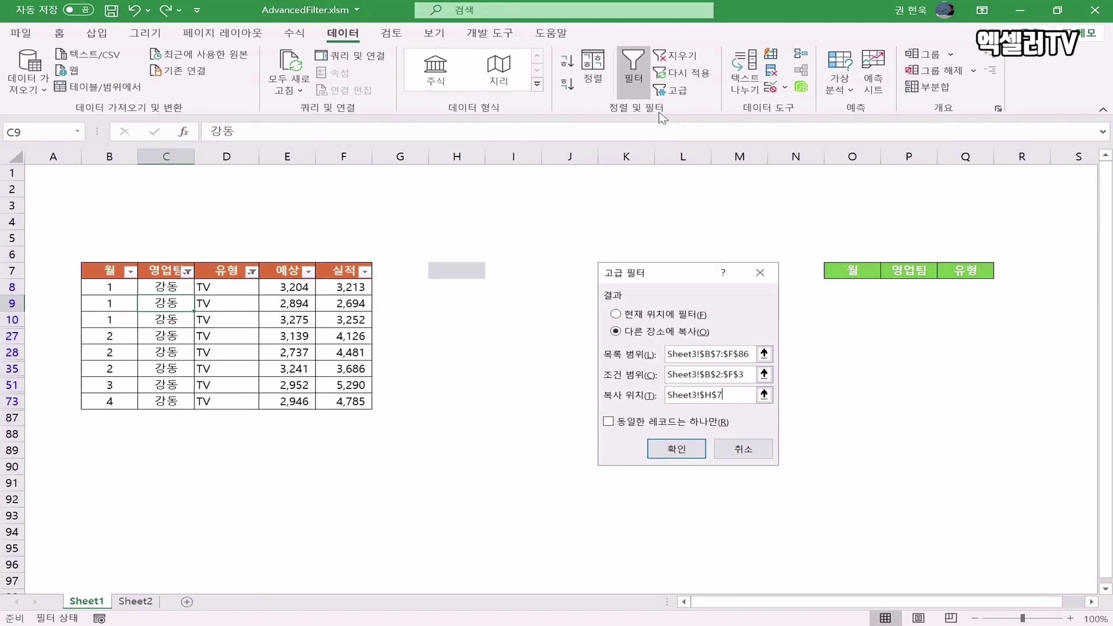
click(682, 58)
scroll(213, 414, down, 1)
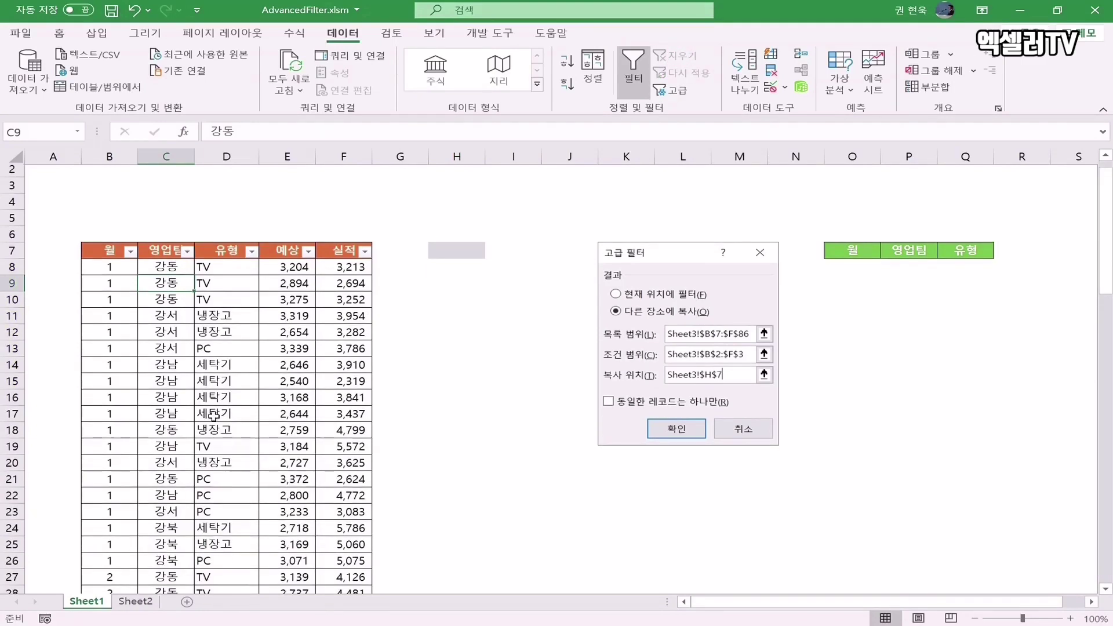
scroll(213, 415, down, 3)
scroll(214, 416, up, 3)
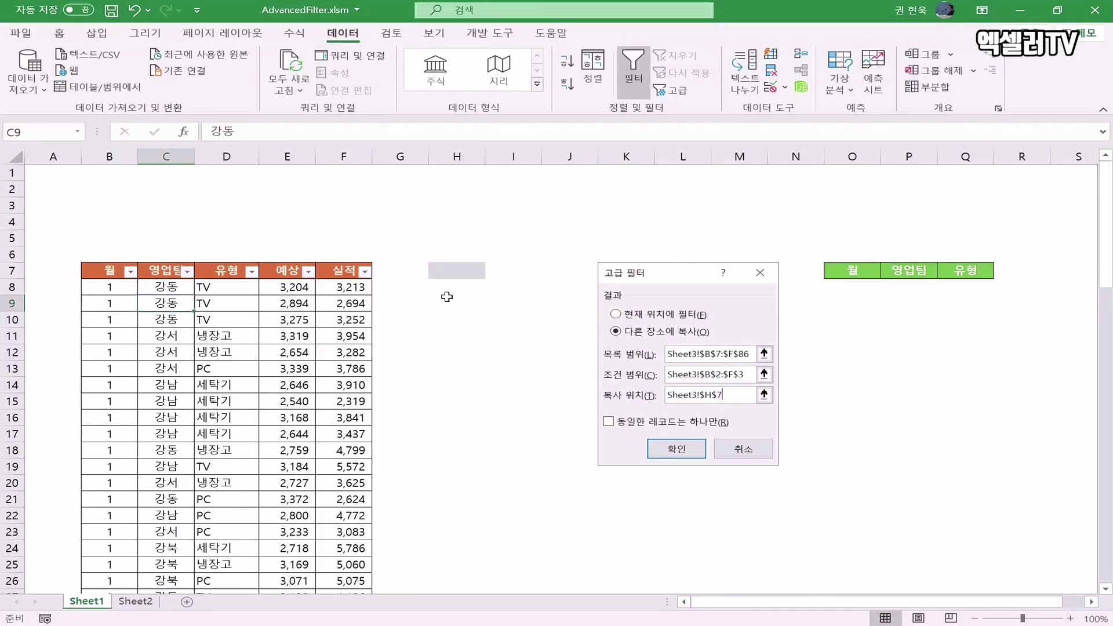
click(636, 78)
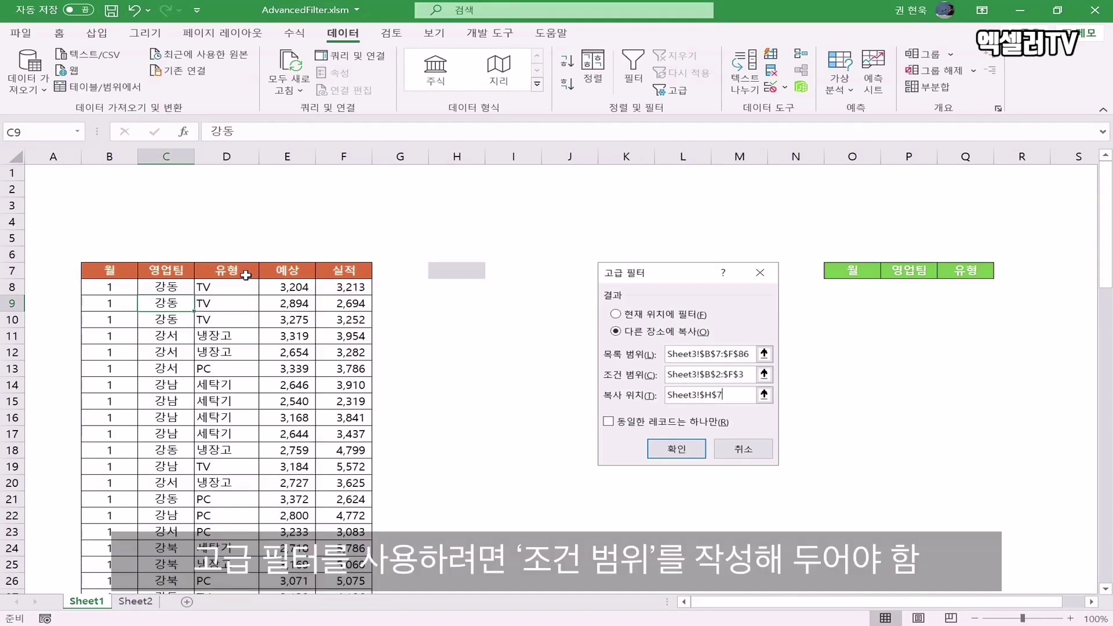
- Create a criteria range with the field name 영업팀 in C2 and the condition 강동 in C3
click(176, 189)
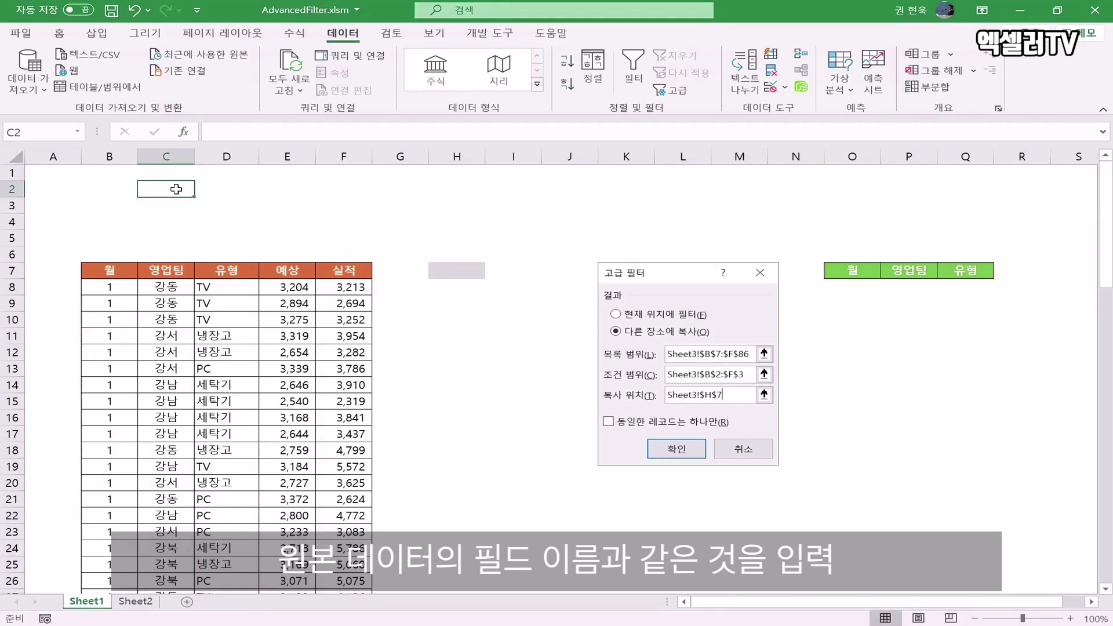
text(영업팀)
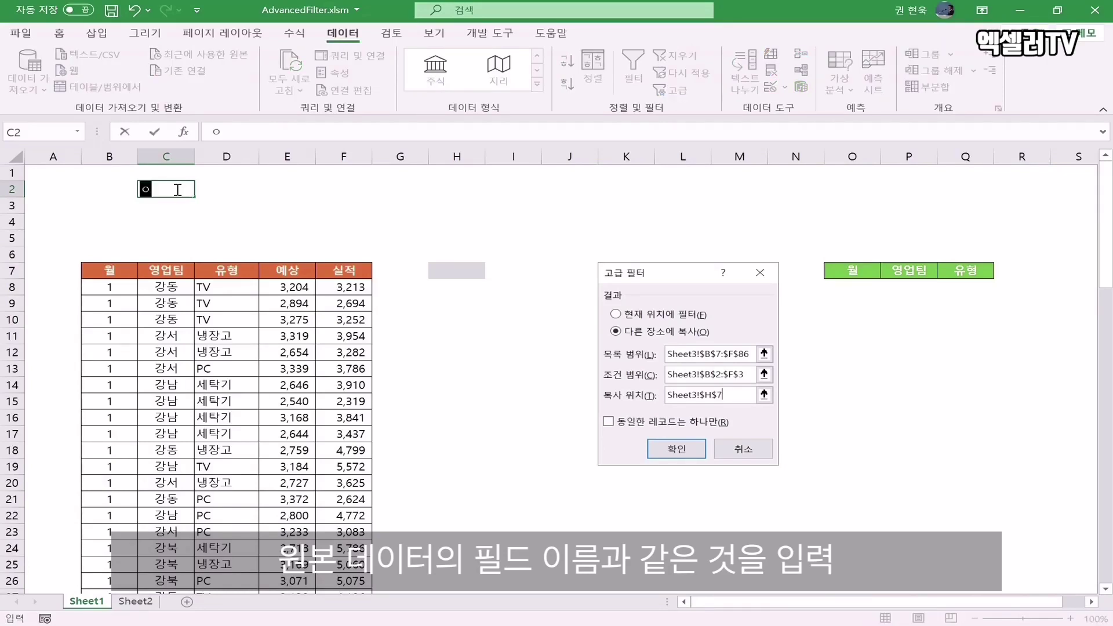
key(Return)
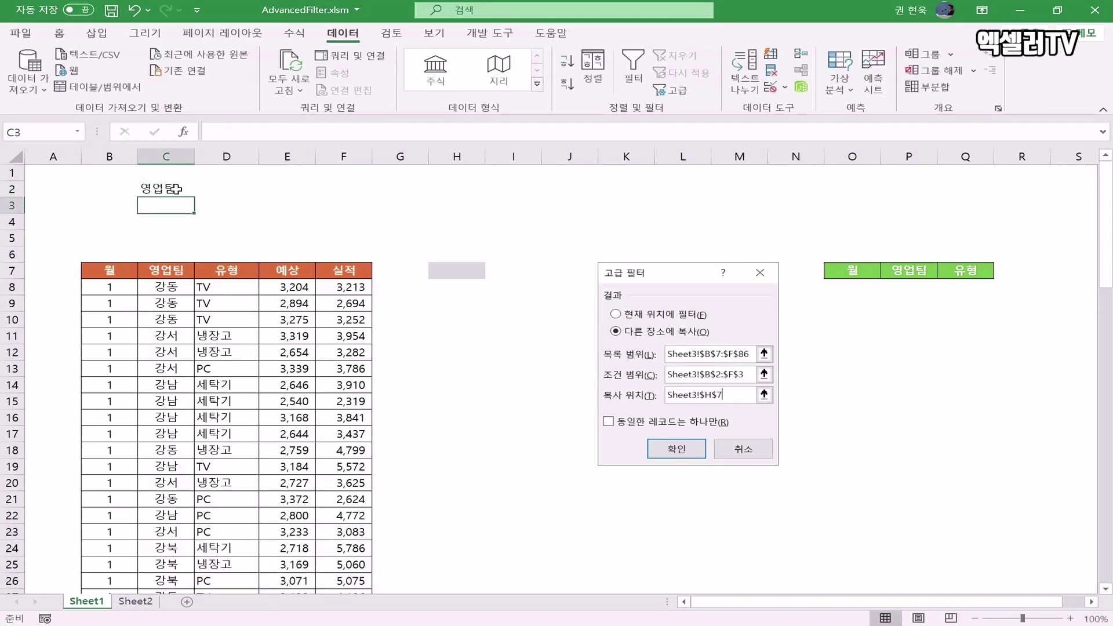
text(강동)
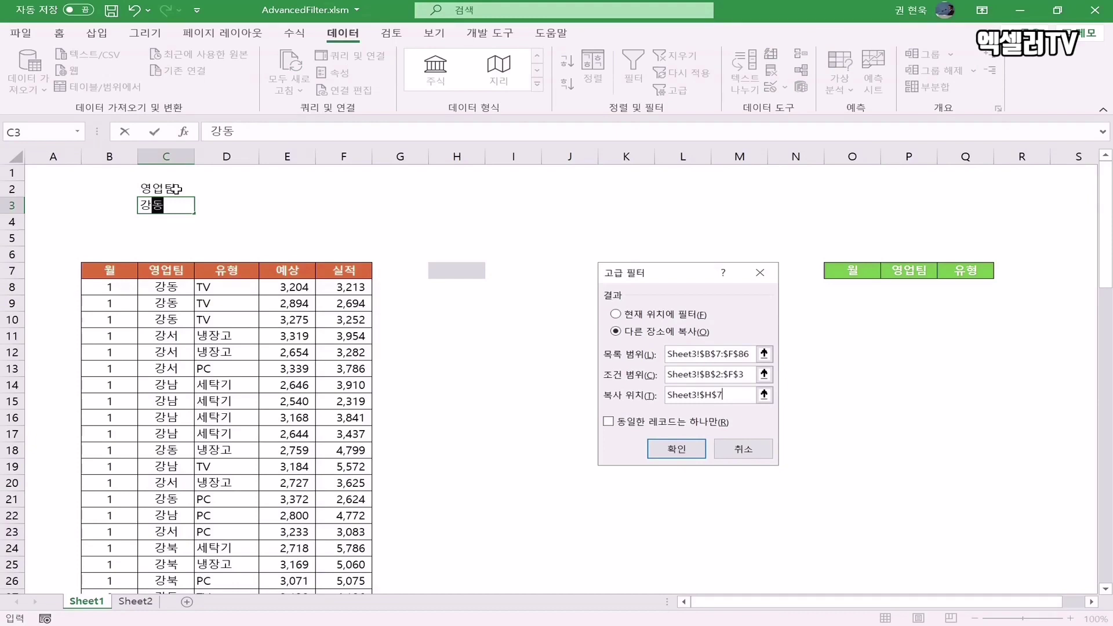
click(177, 218)
click(182, 304)
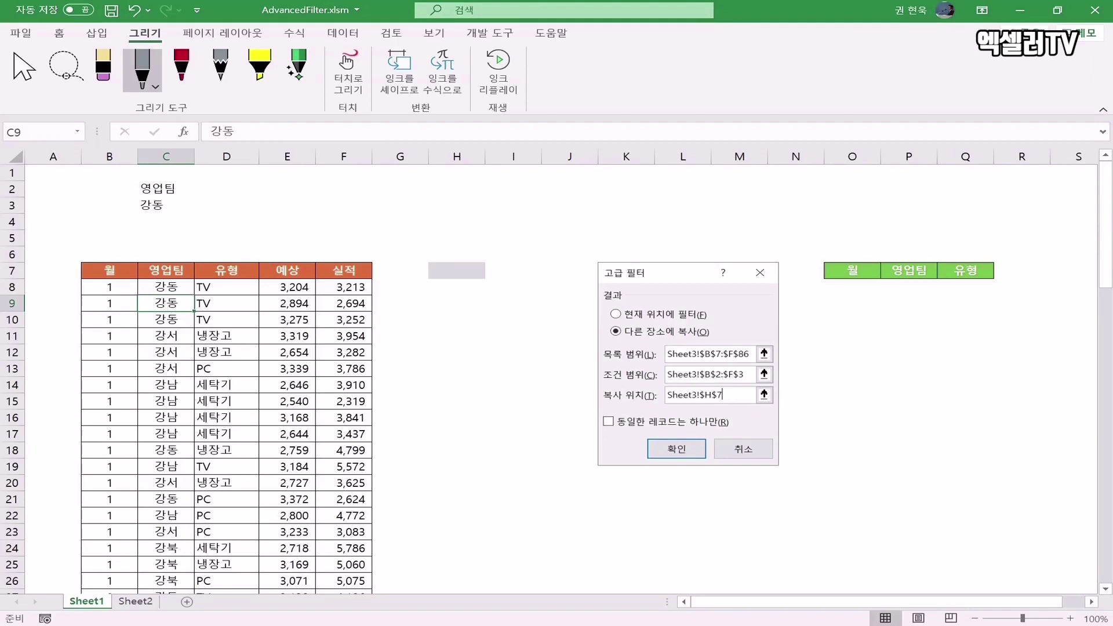
- Draw pen annotations linking the pictured 고급 필터 dialog fields to the source table, the criteria cells C2:C3 and cell H7
mouse_move(592, 355)
mouse_down()
mouse_move(371, 399)
mouse_move(388, 410)
mouse_up()
mouse_move(320, 262)
mouse_down()
mouse_move(86, 285)
mouse_move(98, 574)
mouse_move(347, 577)
mouse_move(357, 304)
mouse_move(300, 259)
mouse_up()
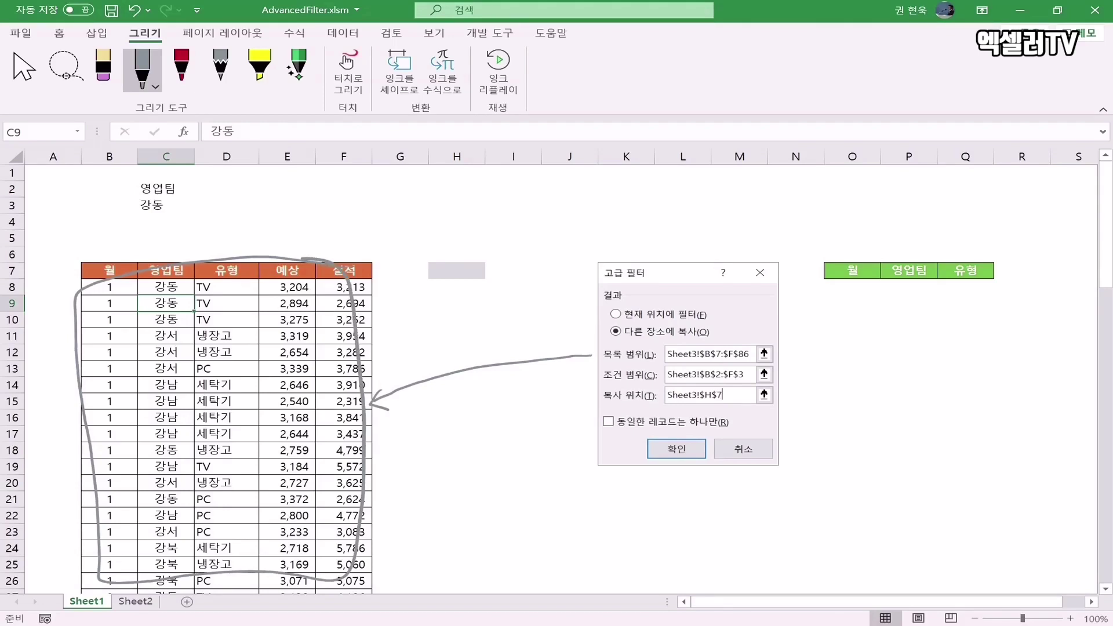
mouse_move(602, 385)
mouse_down()
mouse_move(648, 383)
mouse_move(472, 396)
mouse_move(367, 215)
mouse_move(203, 196)
mouse_move(189, 196)
mouse_move(186, 216)
mouse_move(116, 183)
mouse_move(184, 195)
mouse_up()
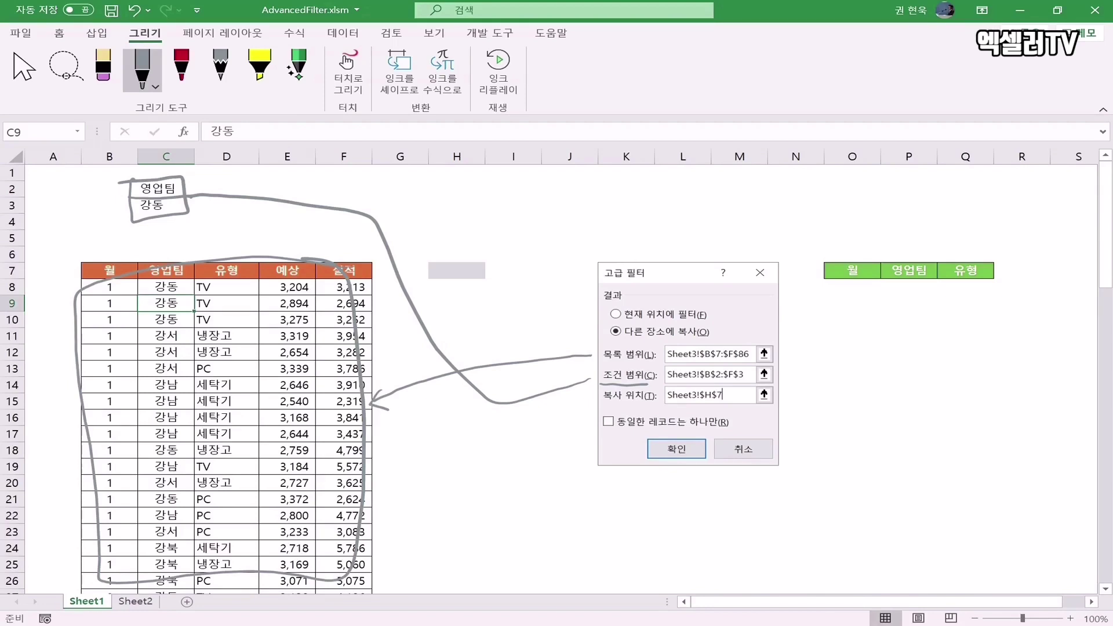
drag(199, 186, 211, 213)
drag(619, 338, 709, 337)
mouse_move(428, 263)
mouse_down()
mouse_move(436, 278)
mouse_move(488, 277)
mouse_move(428, 262)
mouse_up()
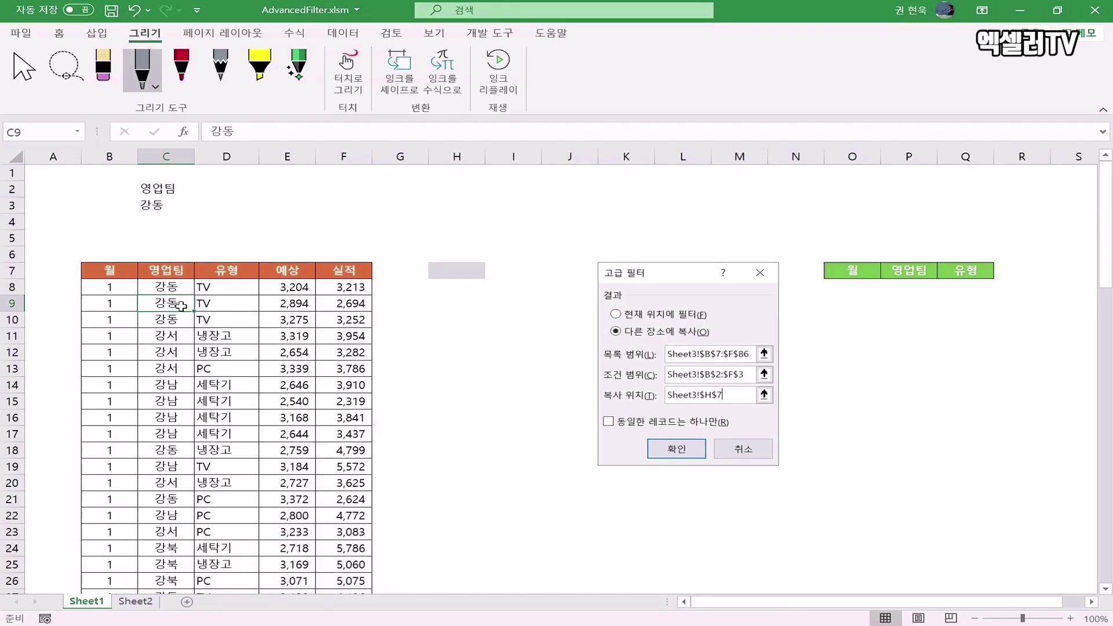
- Start an Advanced Filter on the sales table with 다른 장소에 복사 selected, and check the list range $B$7:$F$86
click(343, 33)
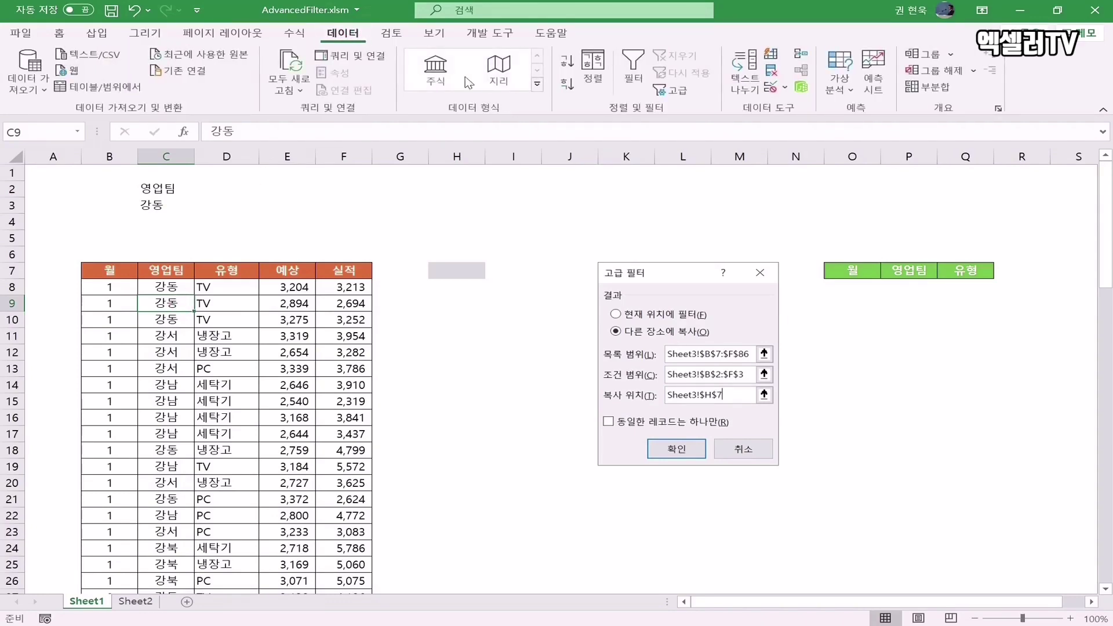
click(677, 90)
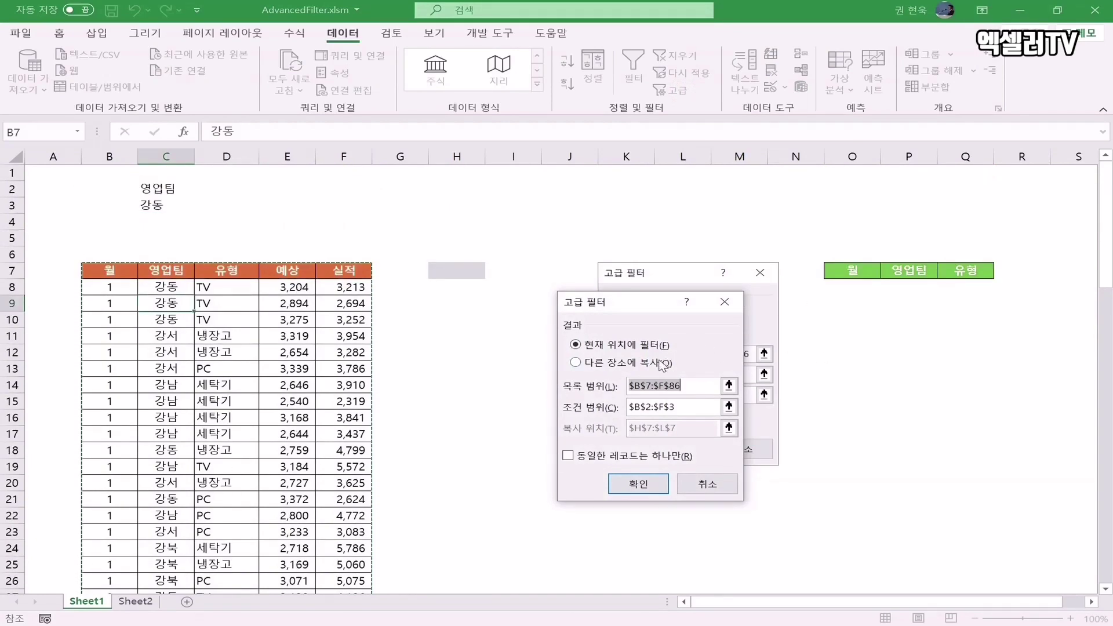
click(614, 364)
scroll(141, 286, down, 7)
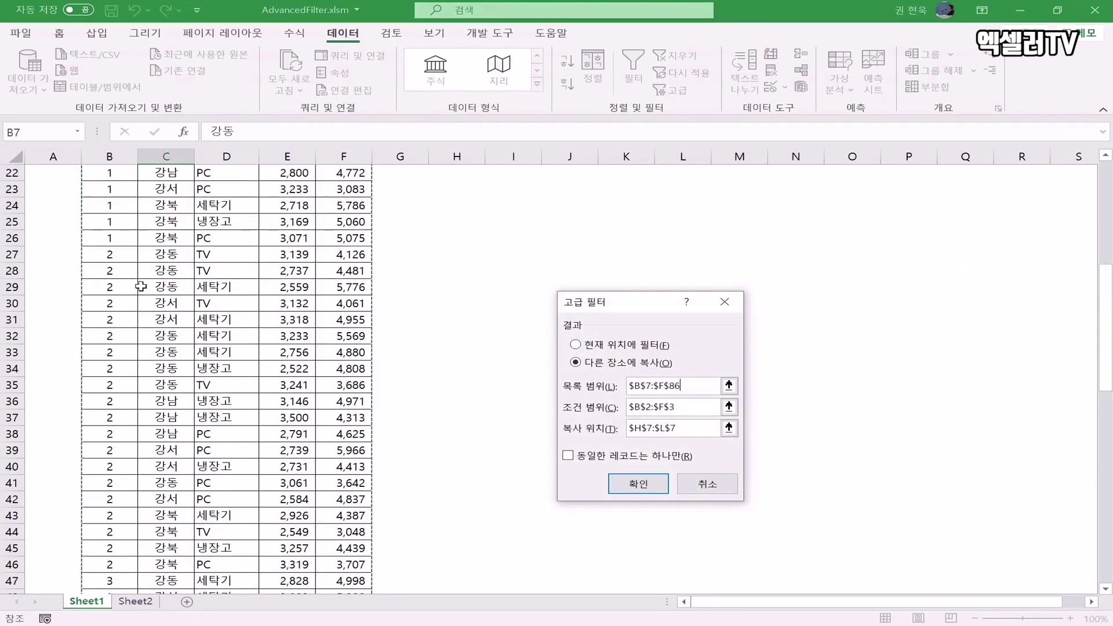
scroll(141, 286, down, 2)
scroll(141, 286, down, 6)
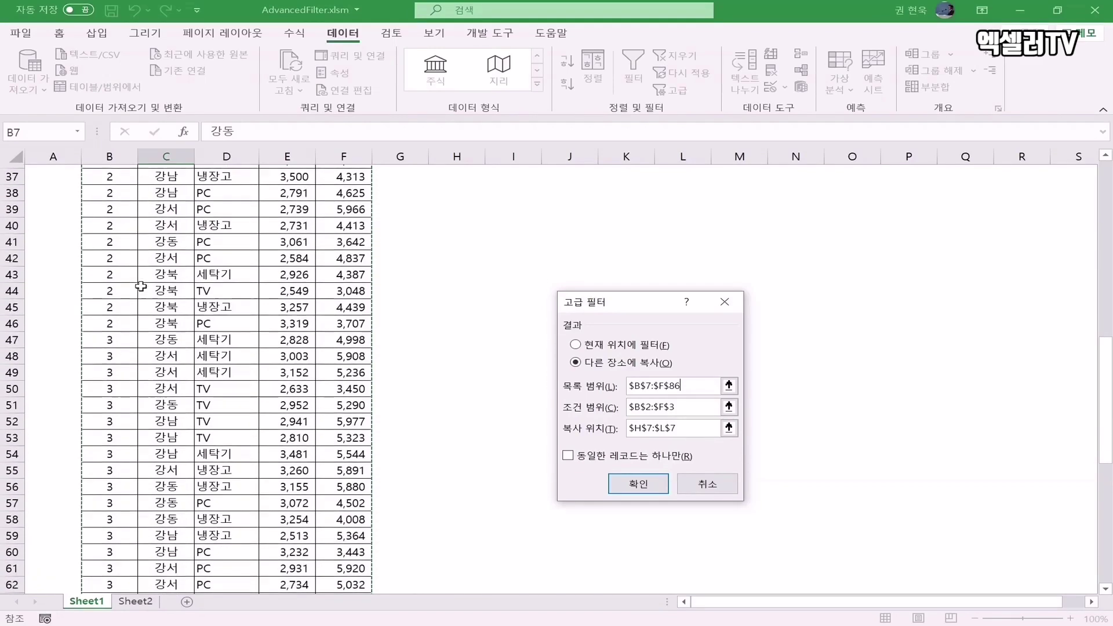
scroll(141, 287, down, 2)
scroll(141, 286, up, 17)
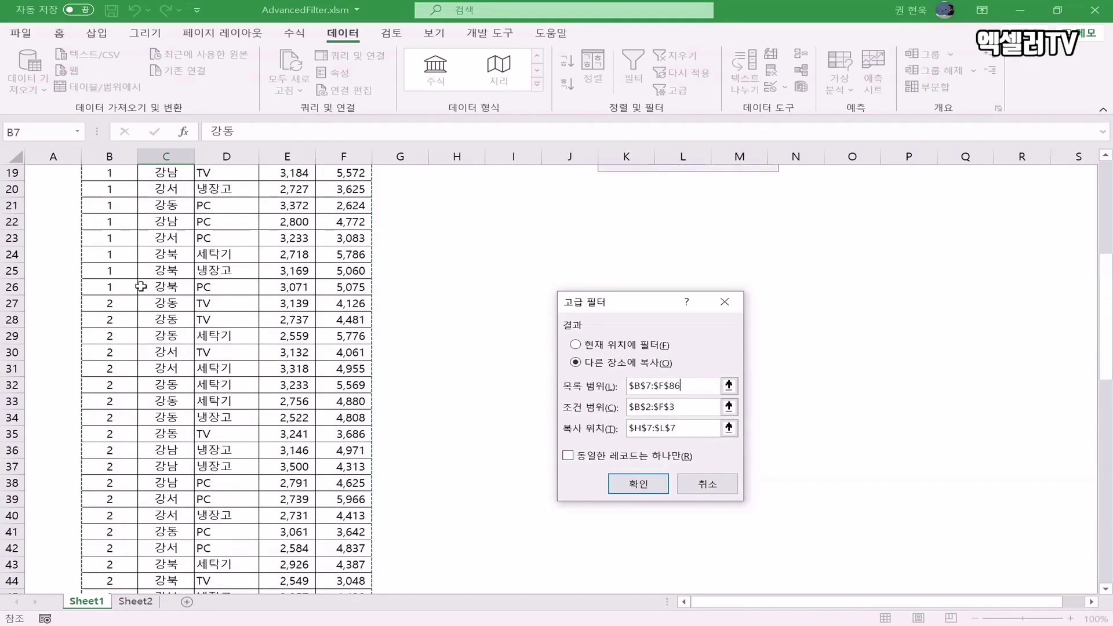
- Set the Advanced Filter's criteria range to C2:C3 and its copy destination to H7, and run it
click(689, 407)
drag(614, 411, 608, 411)
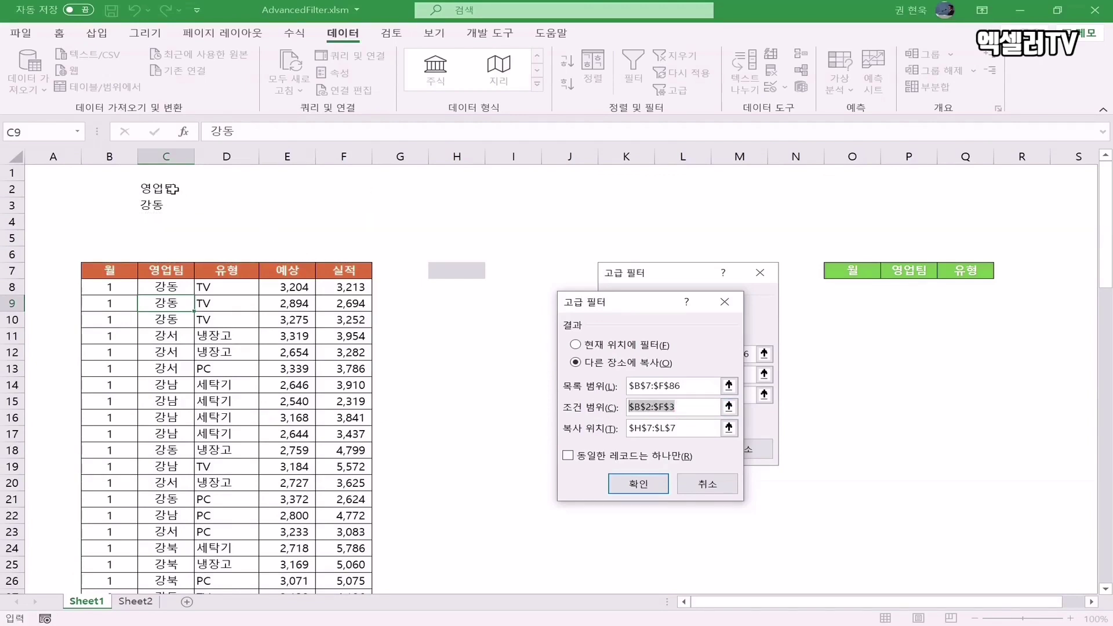
drag(173, 189, 172, 203)
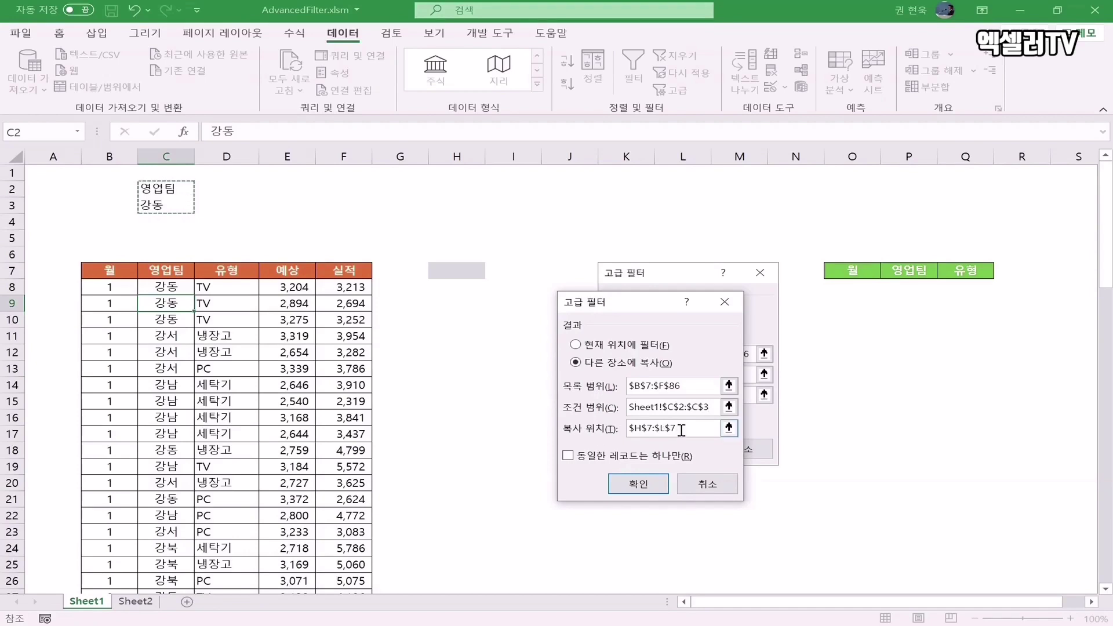
drag(681, 430, 630, 429)
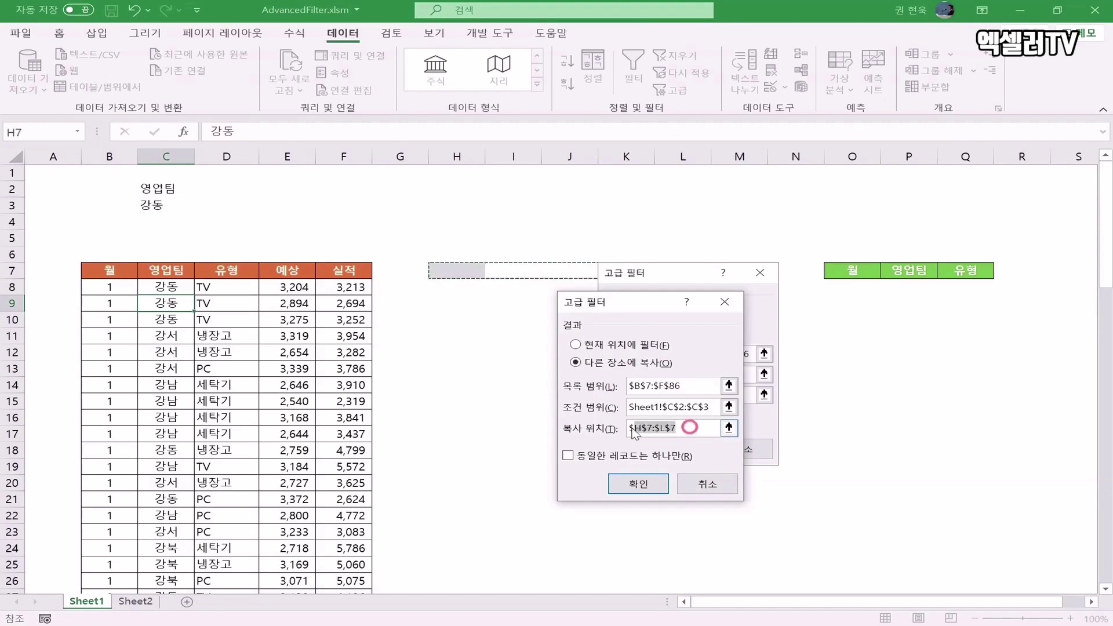
click(461, 273)
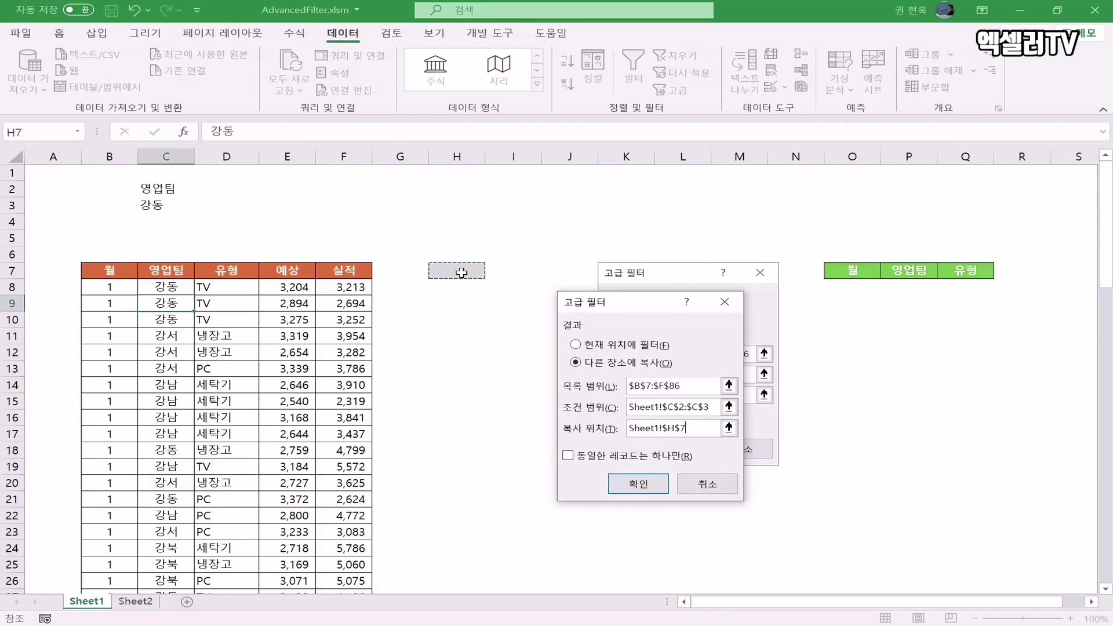
click(655, 488)
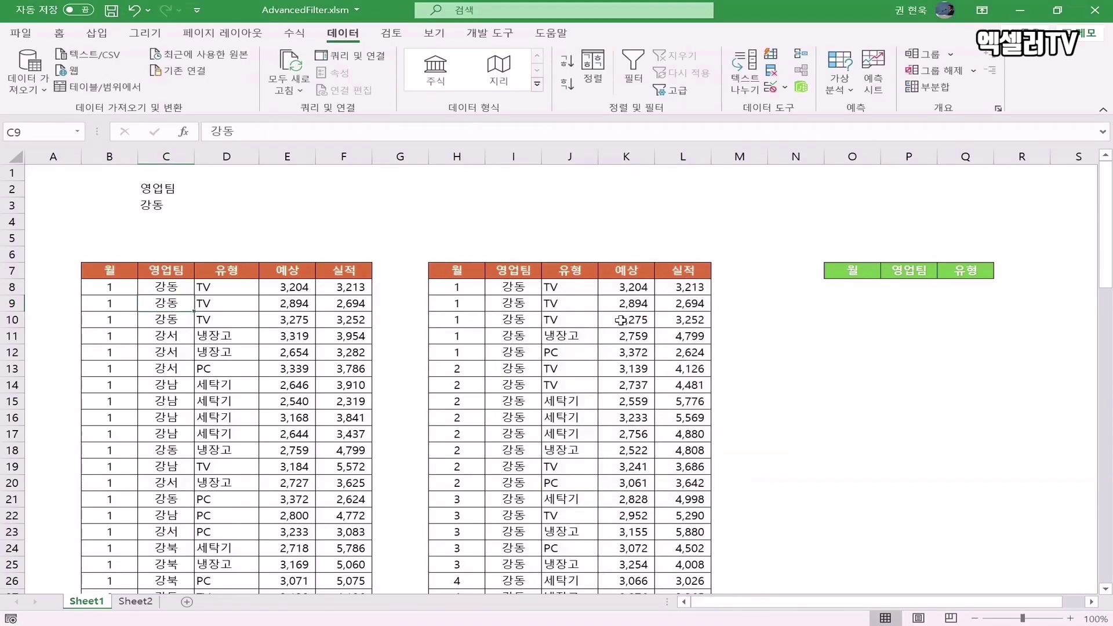
- Review the copied 강동 rows, and clear that extracted table with its borders from H7:L34
scroll(565, 352, down, 1)
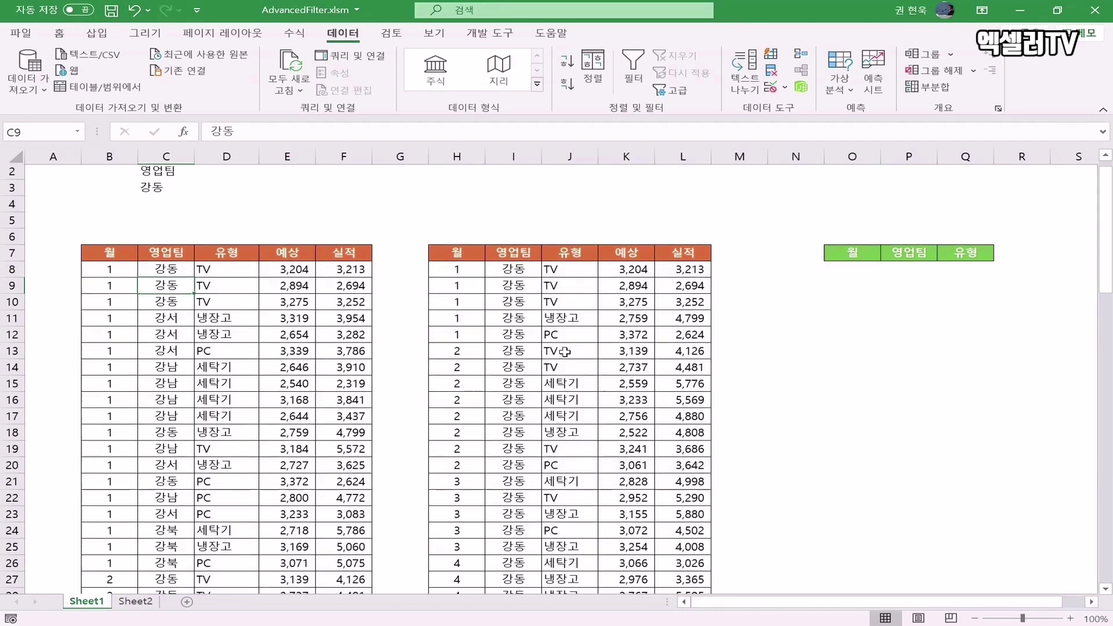
scroll(565, 352, down, 5)
scroll(565, 352, up, 6)
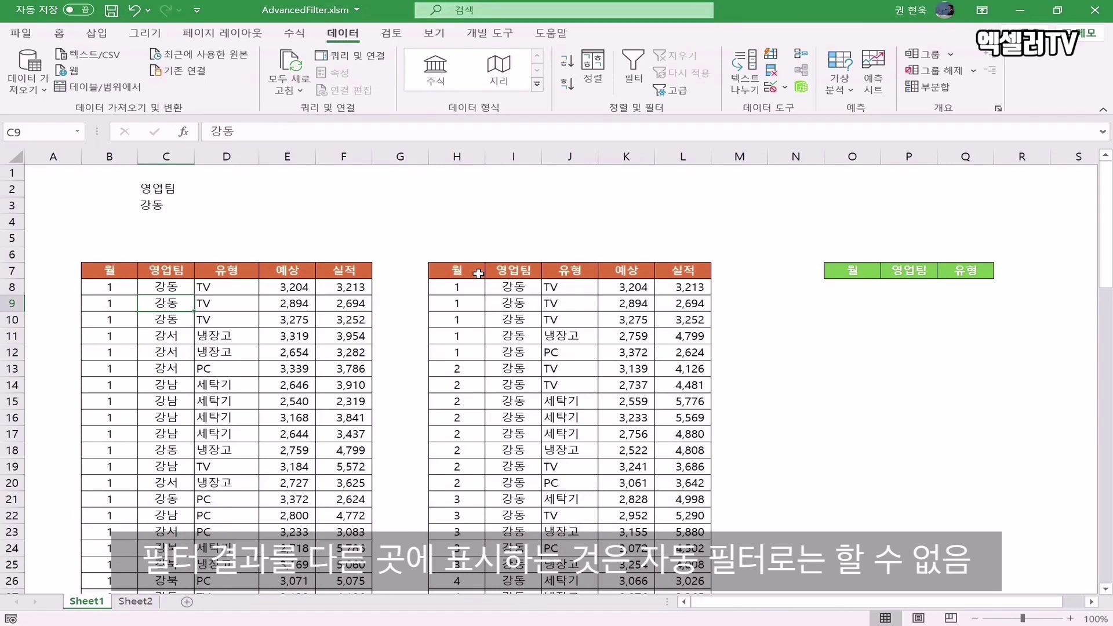
drag(471, 254, 707, 586)
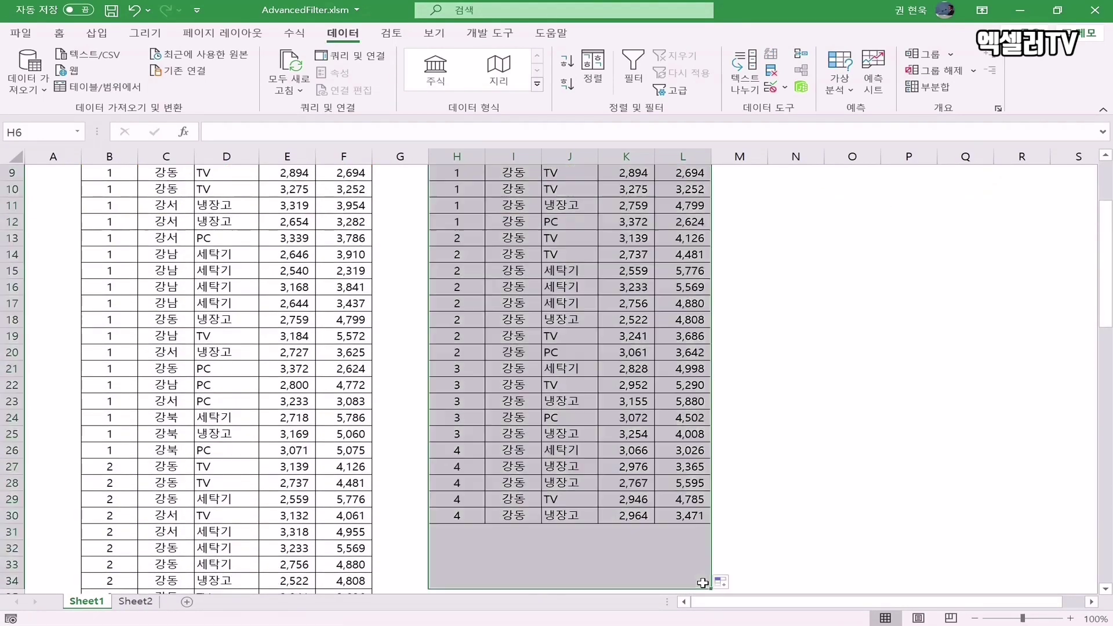
click(586, 444)
scroll(579, 440, up, 3)
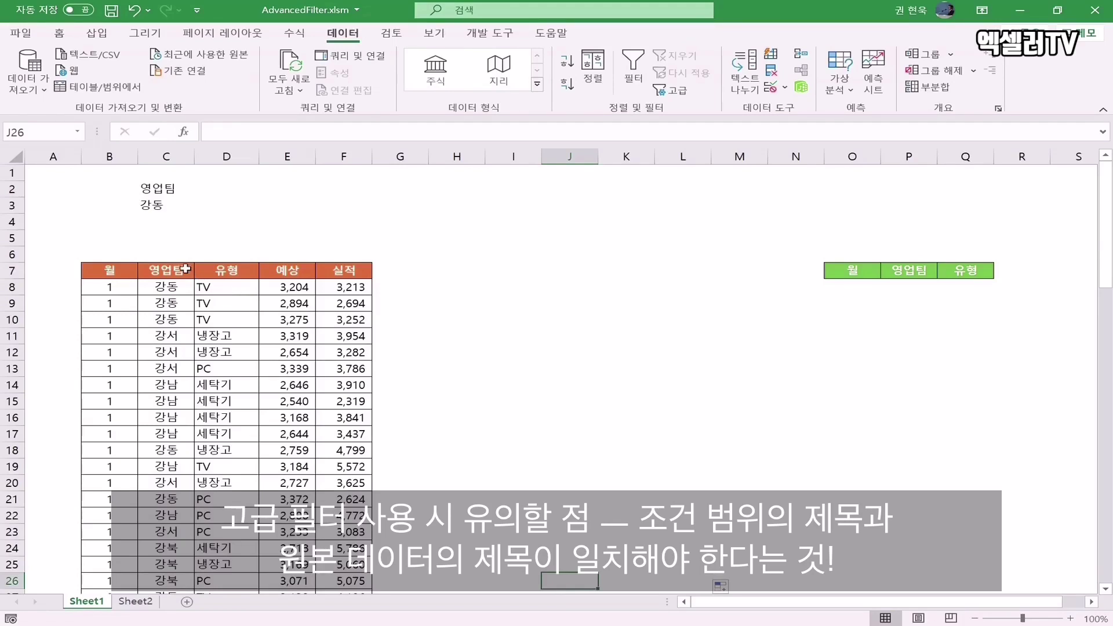
- Compare the criteria heading in C2 with the table heading in C7, and change C2 to 영업 팀 as a mismatch example
click(161, 191)
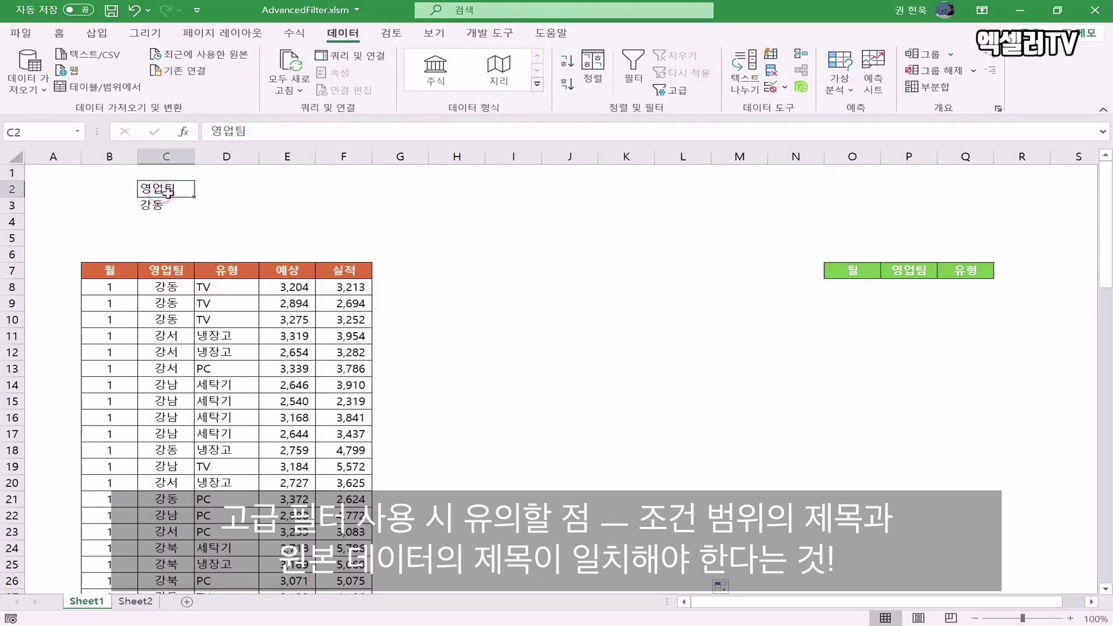
click(167, 273)
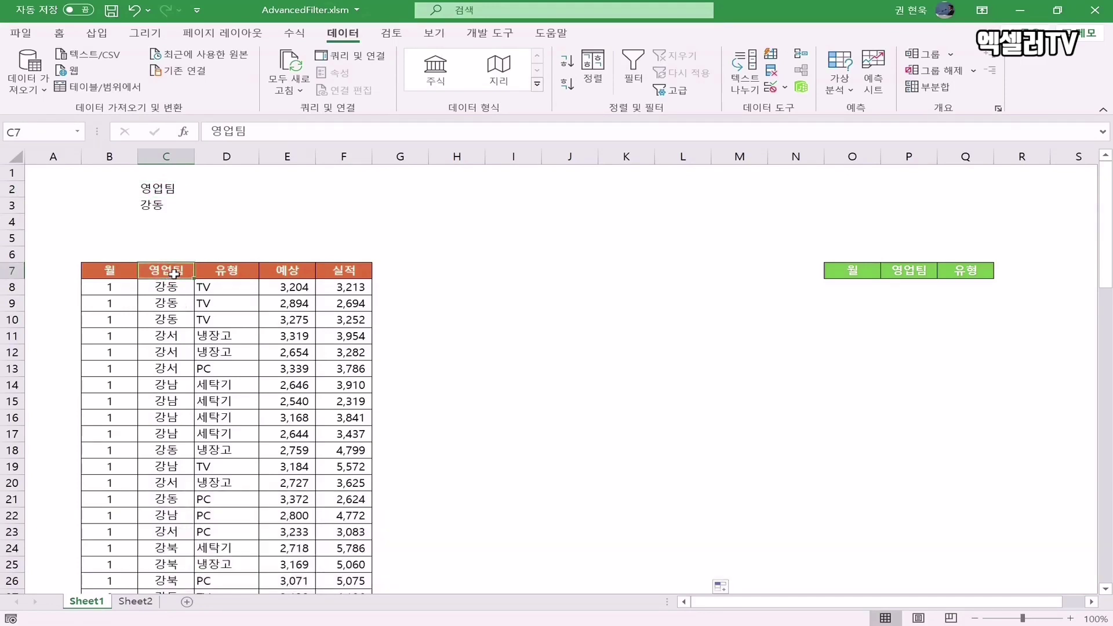
click(168, 189)
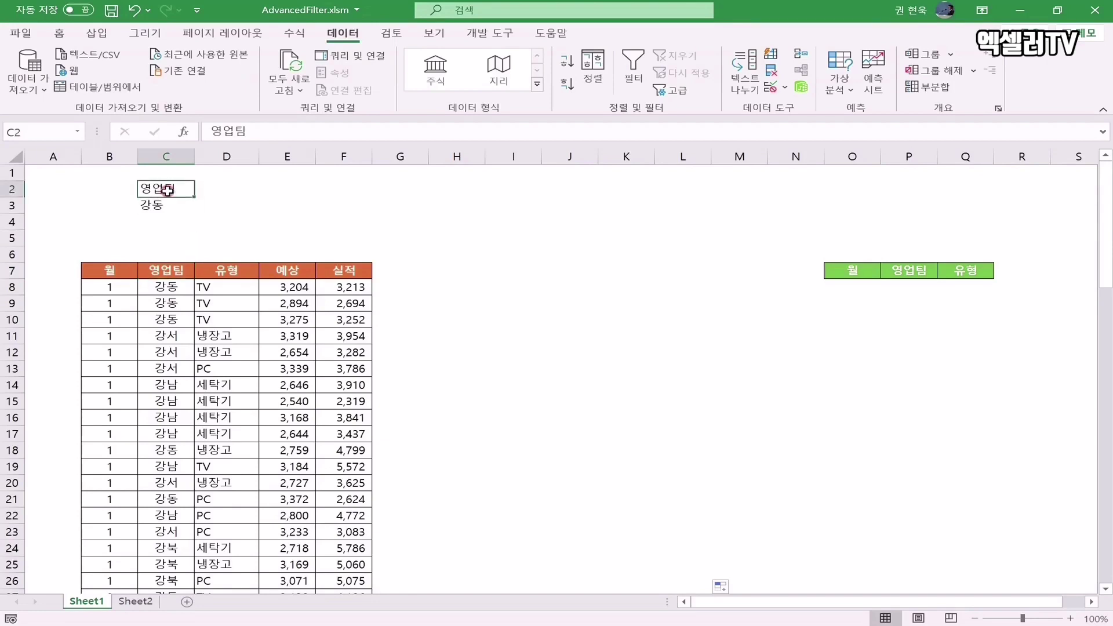
click(230, 134)
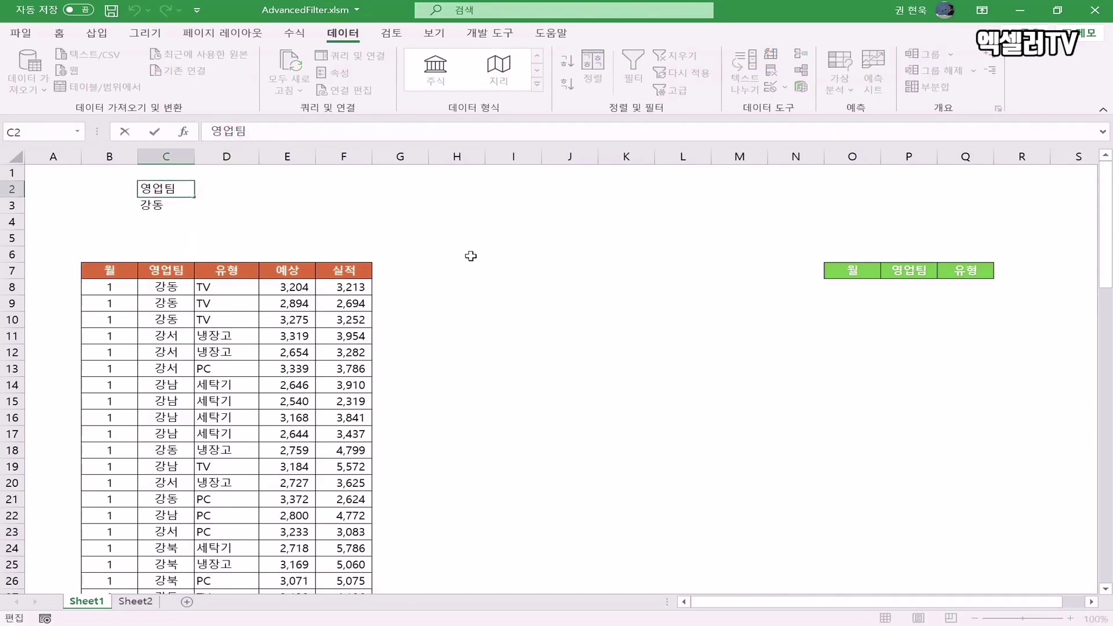
key(Return)
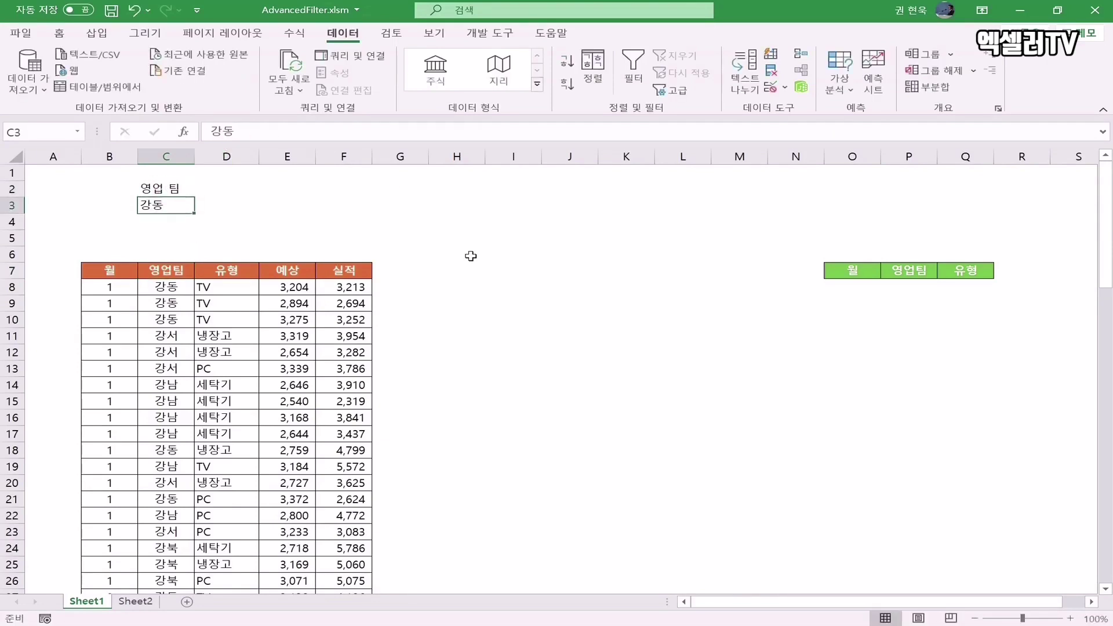
key(Down)
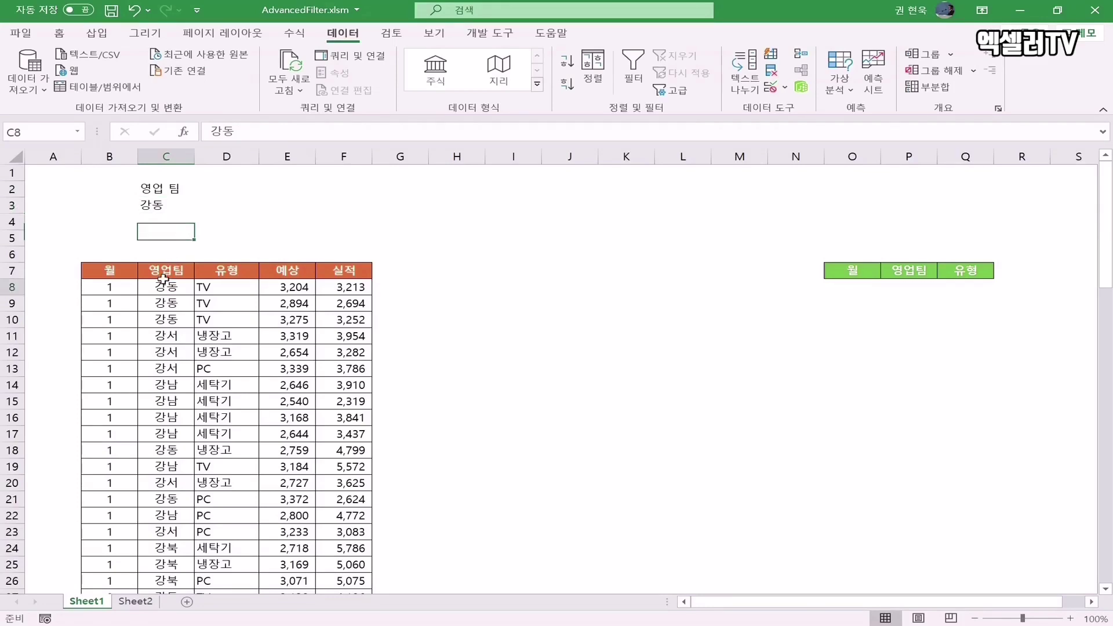
click(164, 284)
click(163, 270)
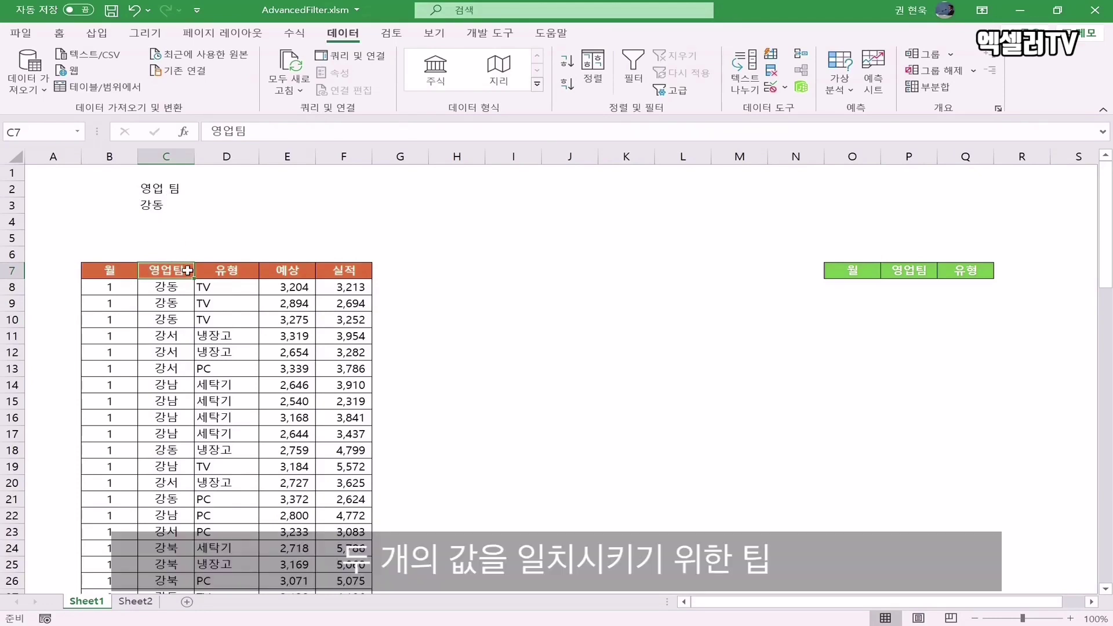
- Copy the sales table's header and first data row, B7:F8, to B2 and clear the values in B3:F3
drag(122, 269, 343, 284)
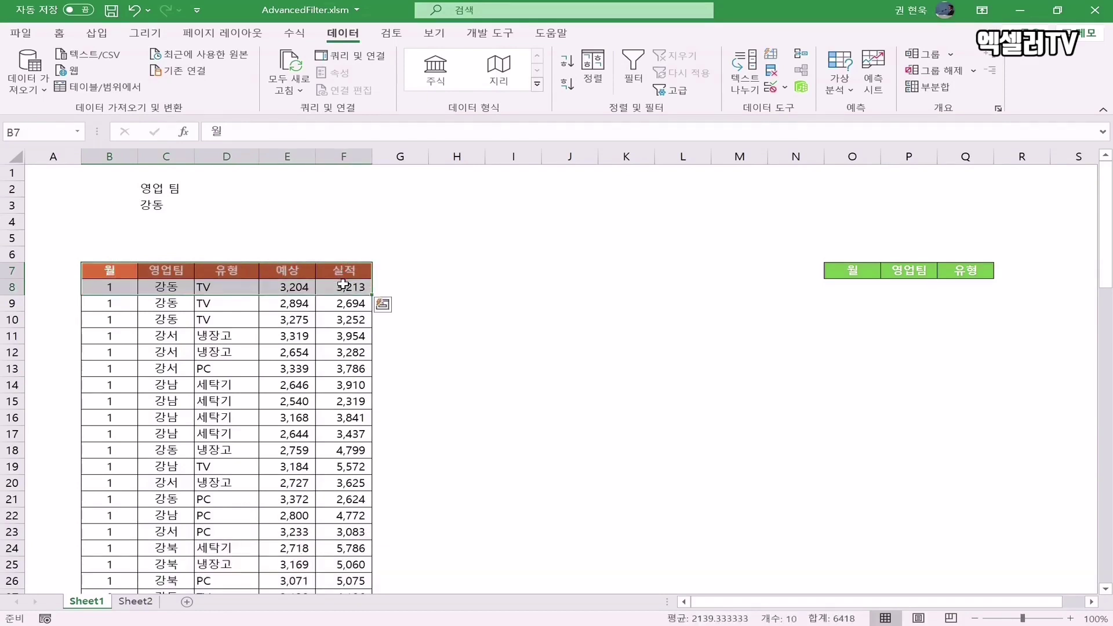
key(ctrl+c)
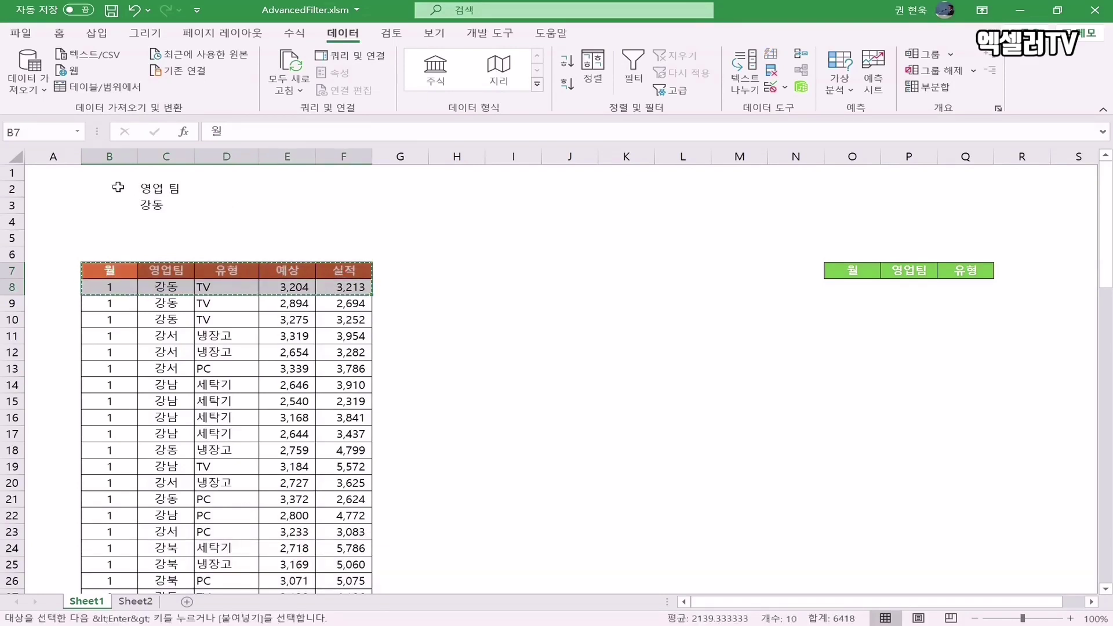
click(119, 191)
key(ctrl+v)
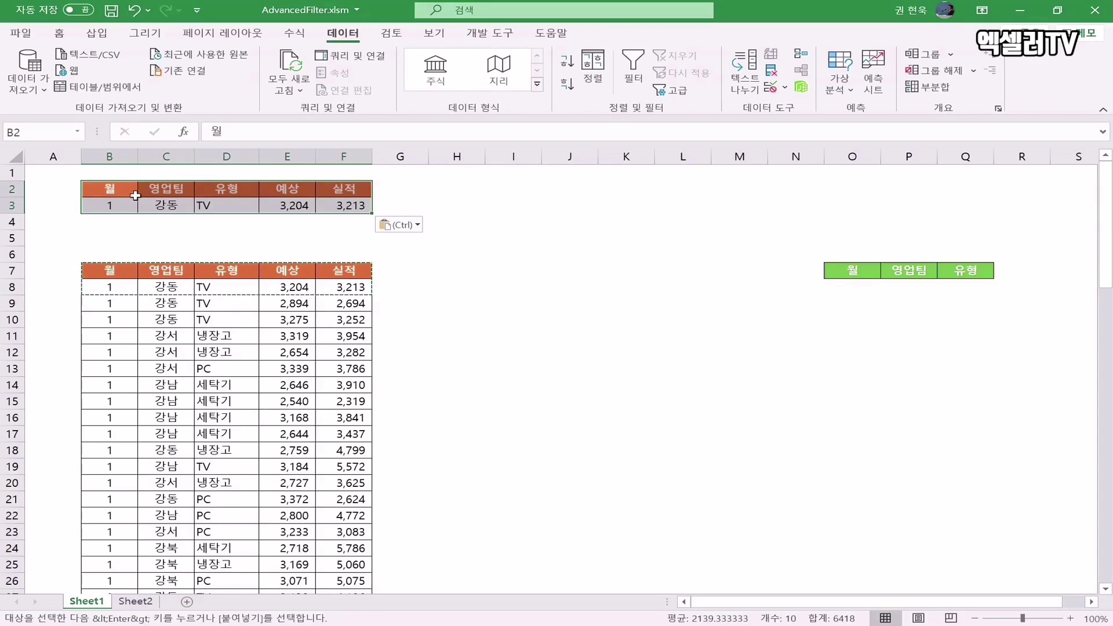
click(172, 225)
drag(124, 206, 334, 209)
key(Delete)
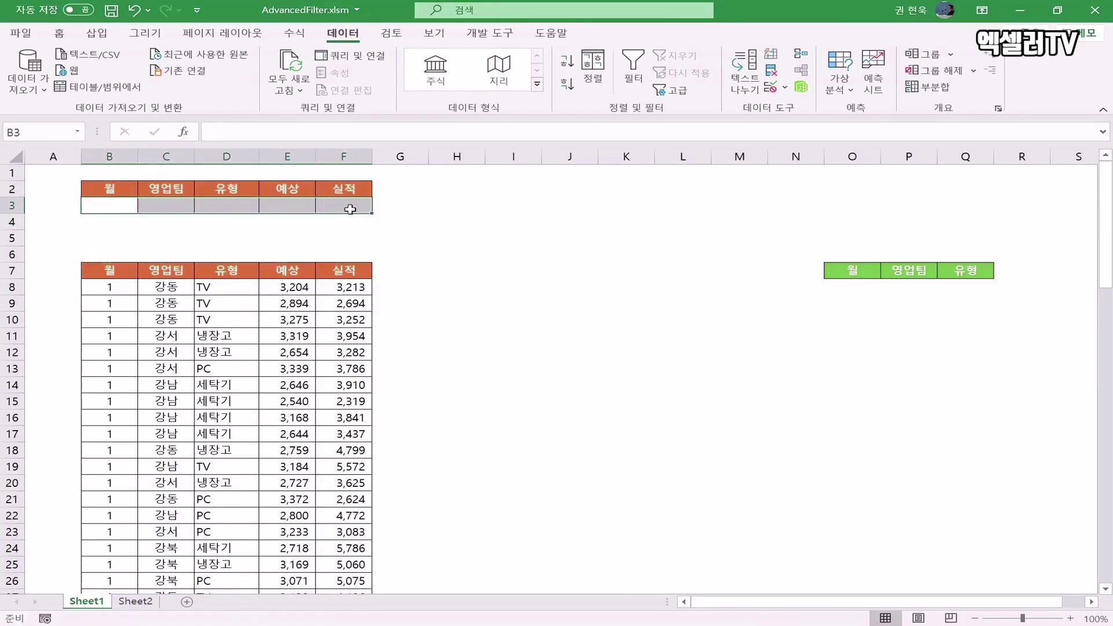
- Enter the conditions 강동 in C3 under 영업팀 and TV in D3 under 유형
click(175, 205)
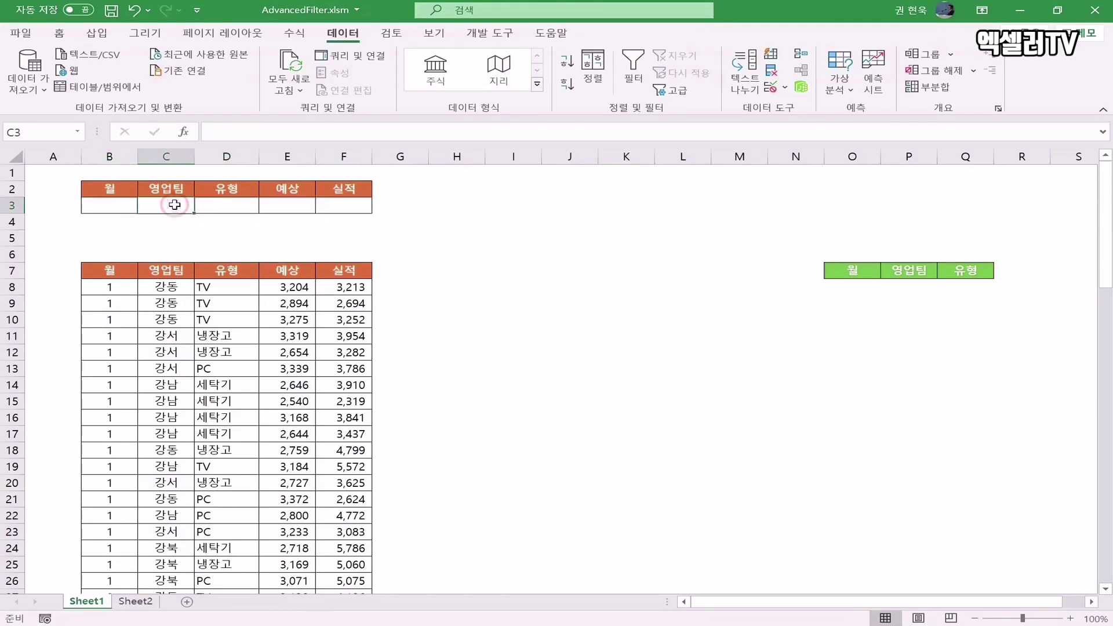
text(강동)
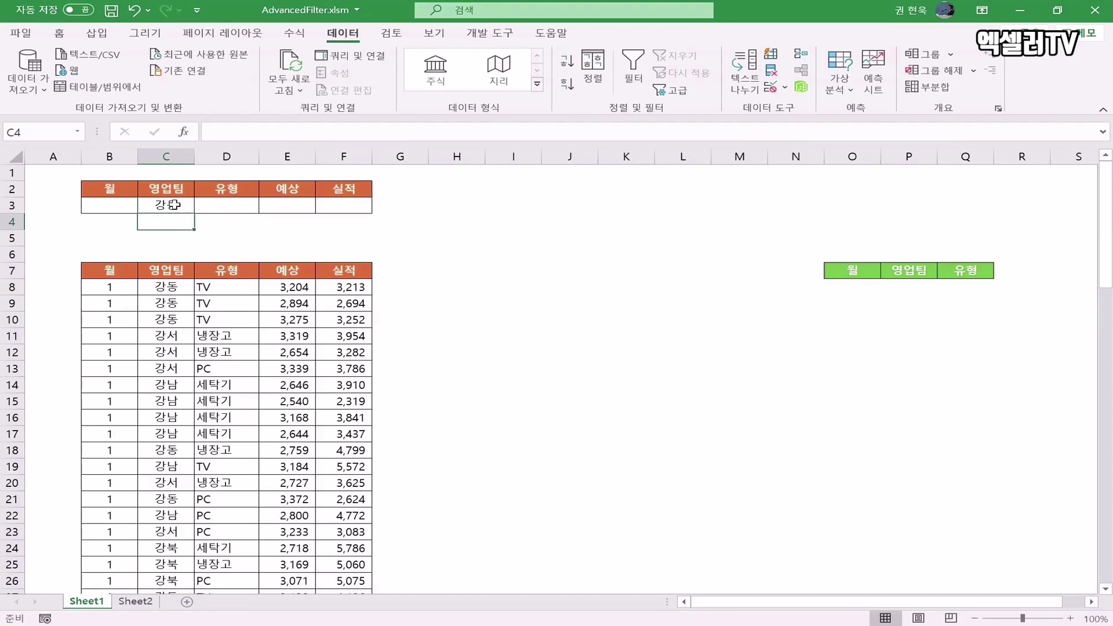
click(232, 200)
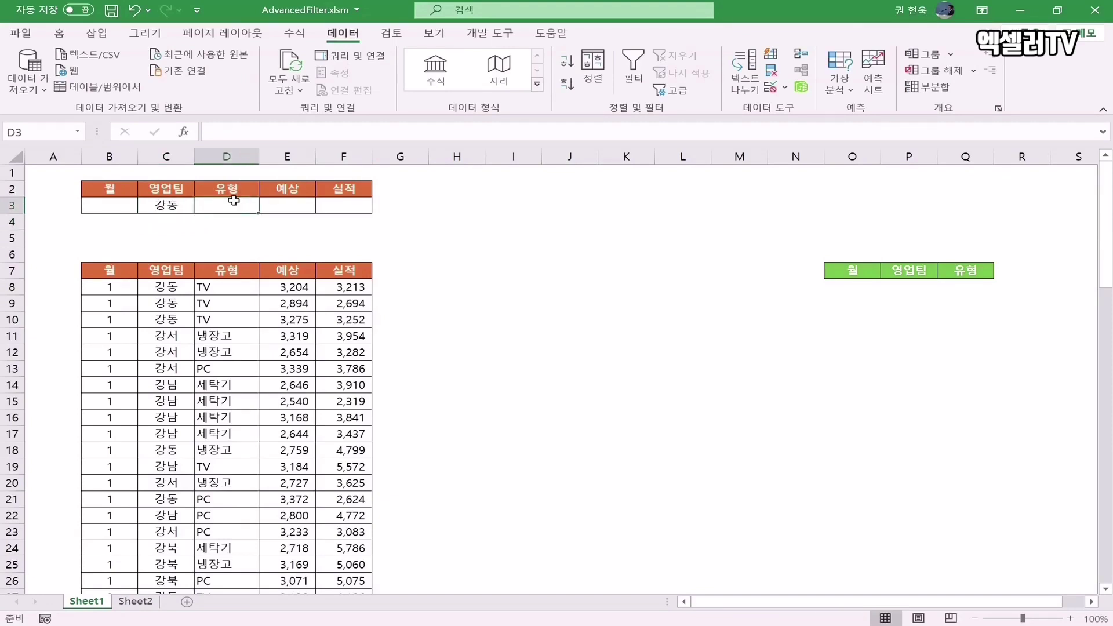
text(TV)
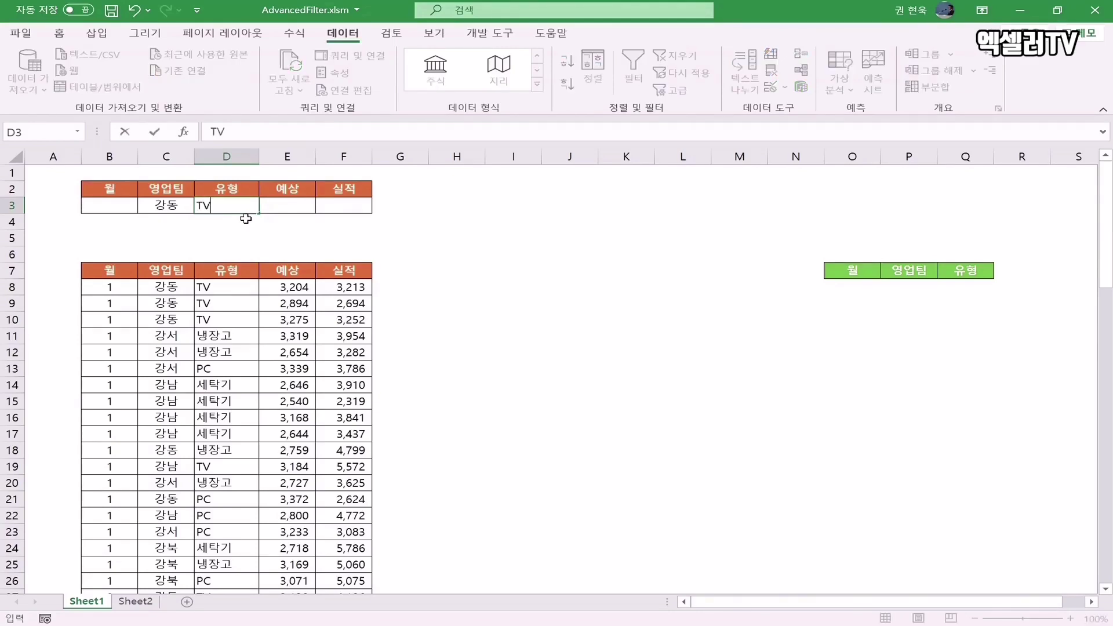
key(Return)
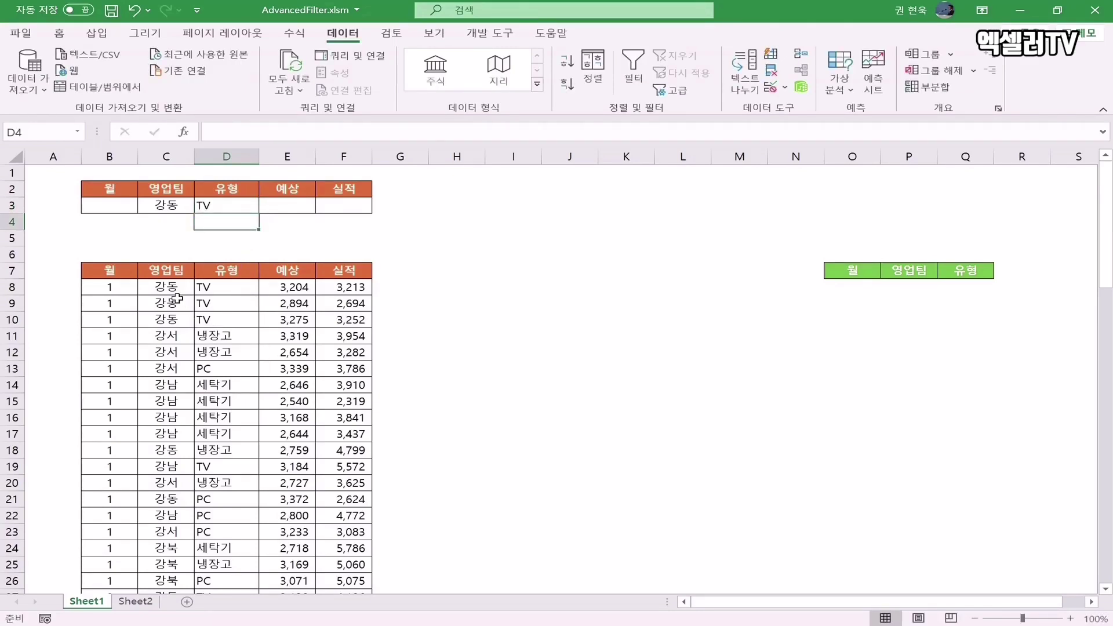
- Start an Advanced Filter on the sales table B7:F86 with the 다른 장소에 복사 option
click(152, 290)
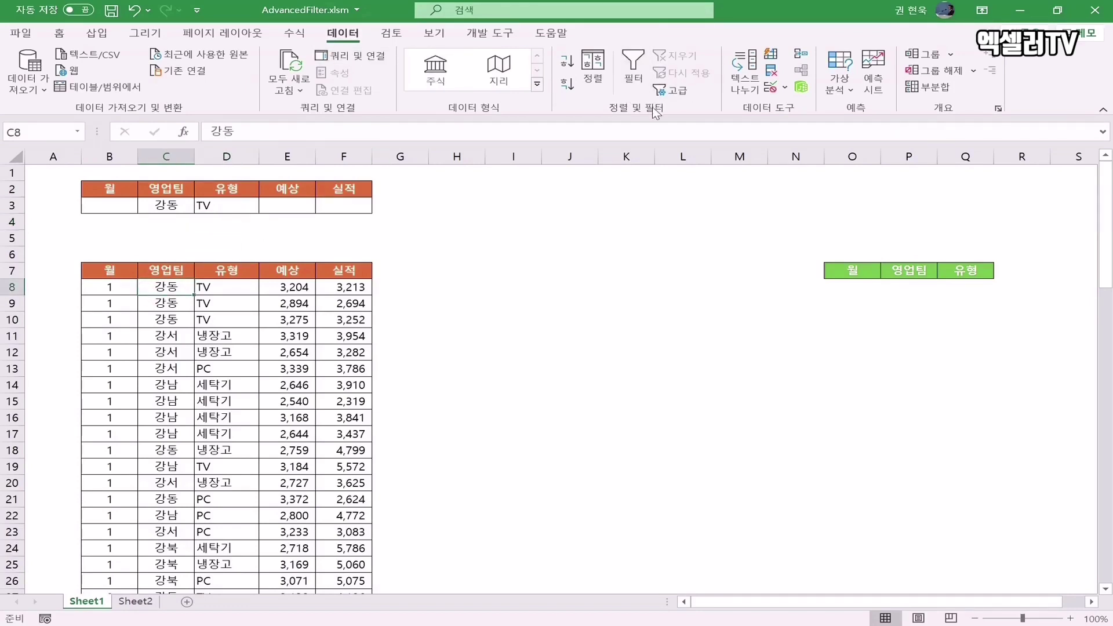
click(680, 90)
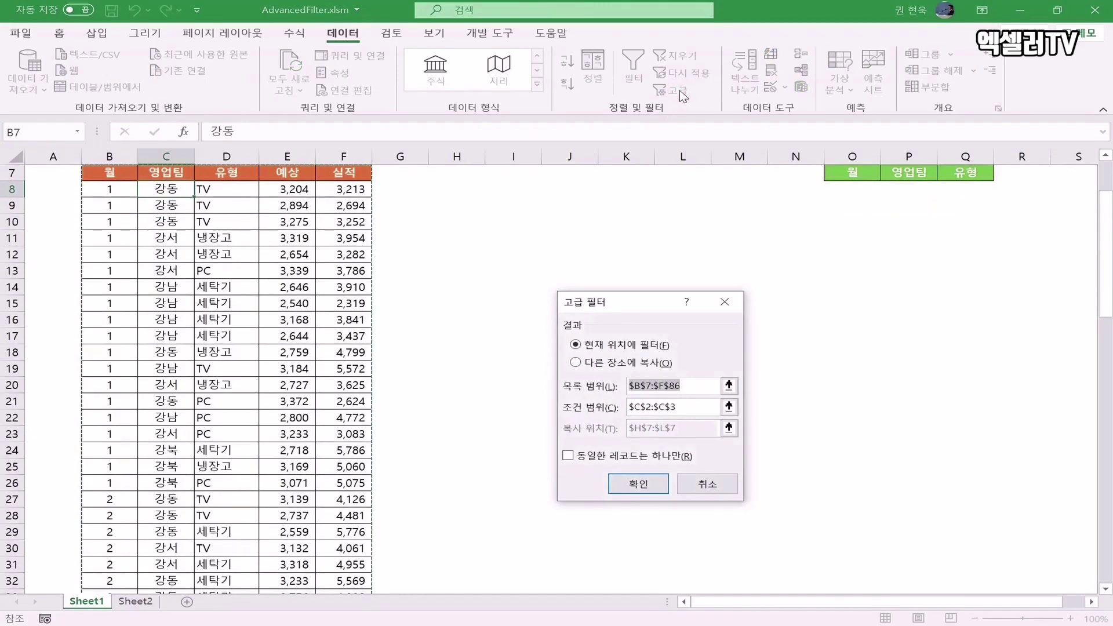
scroll(598, 218, up, 2)
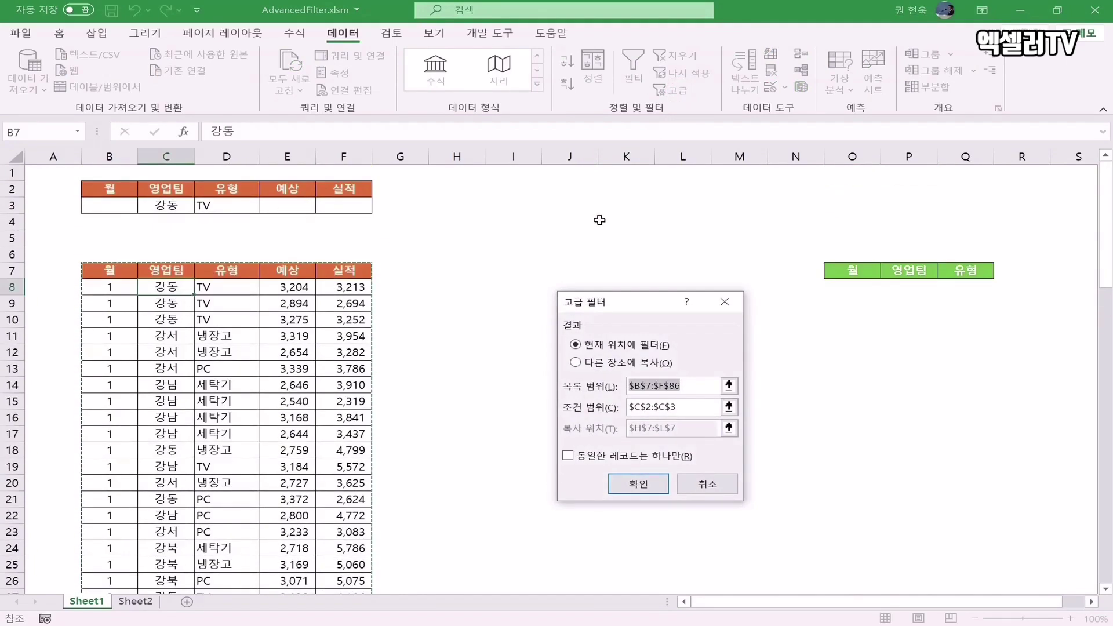
click(600, 365)
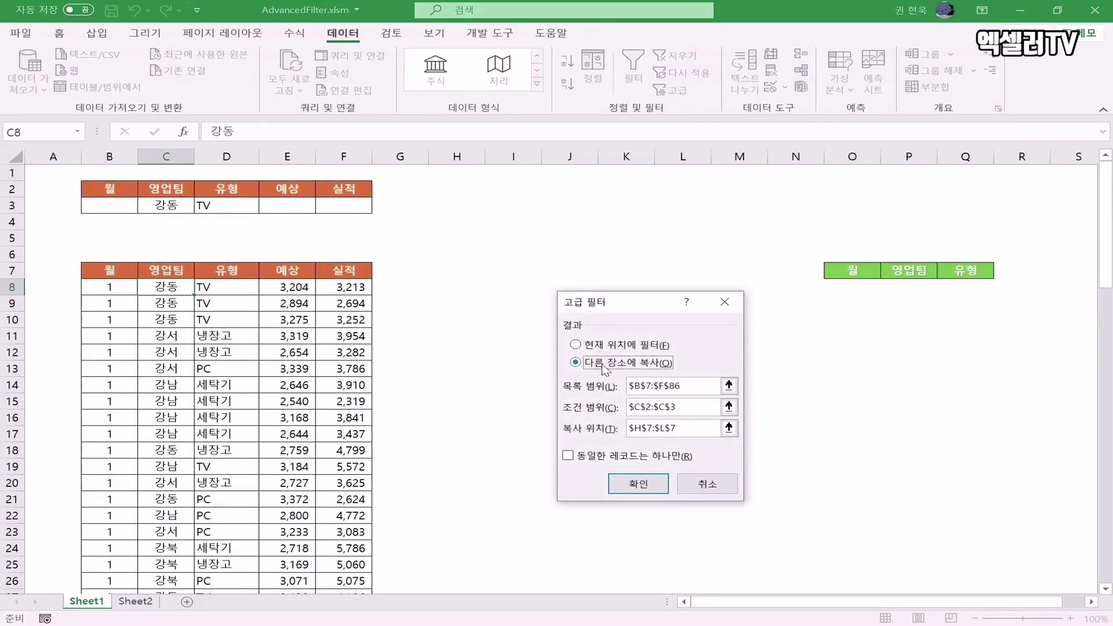
- Set the Advanced Filter's criteria range to B2:F3 and its copy destination to H7, and run it
click(682, 405)
drag(163, 190, 218, 203)
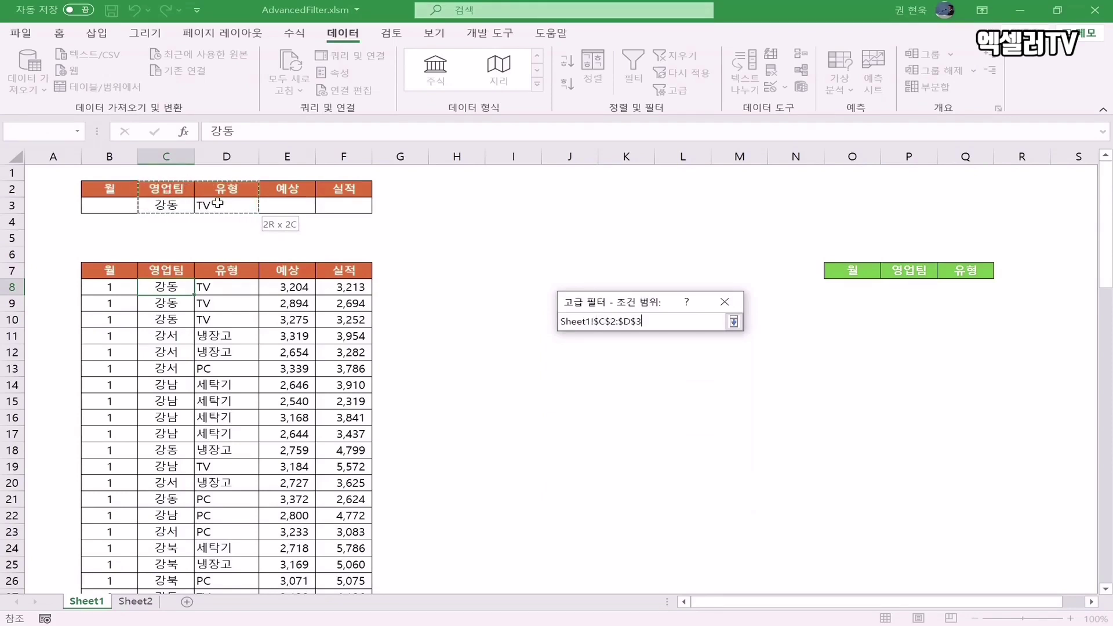
drag(217, 203, 217, 202)
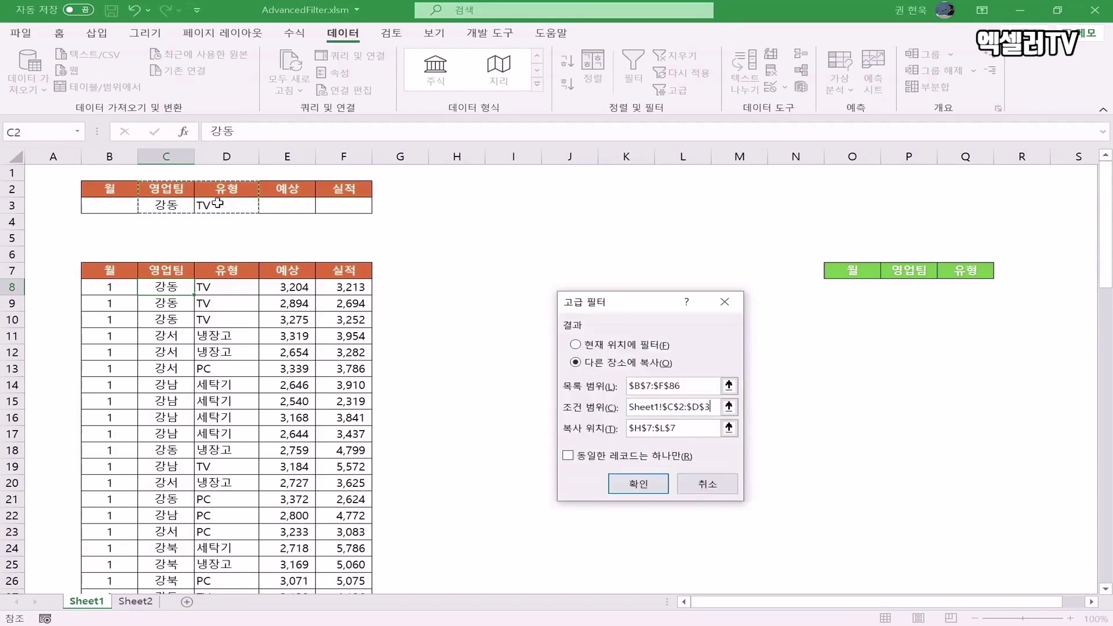
drag(130, 190, 338, 204)
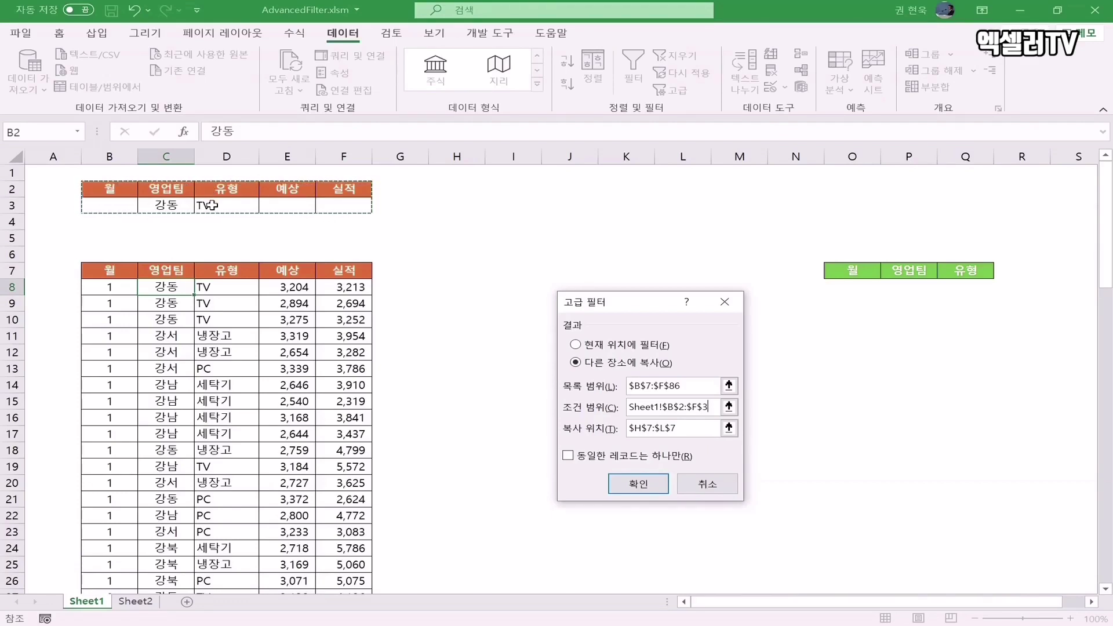
click(700, 429)
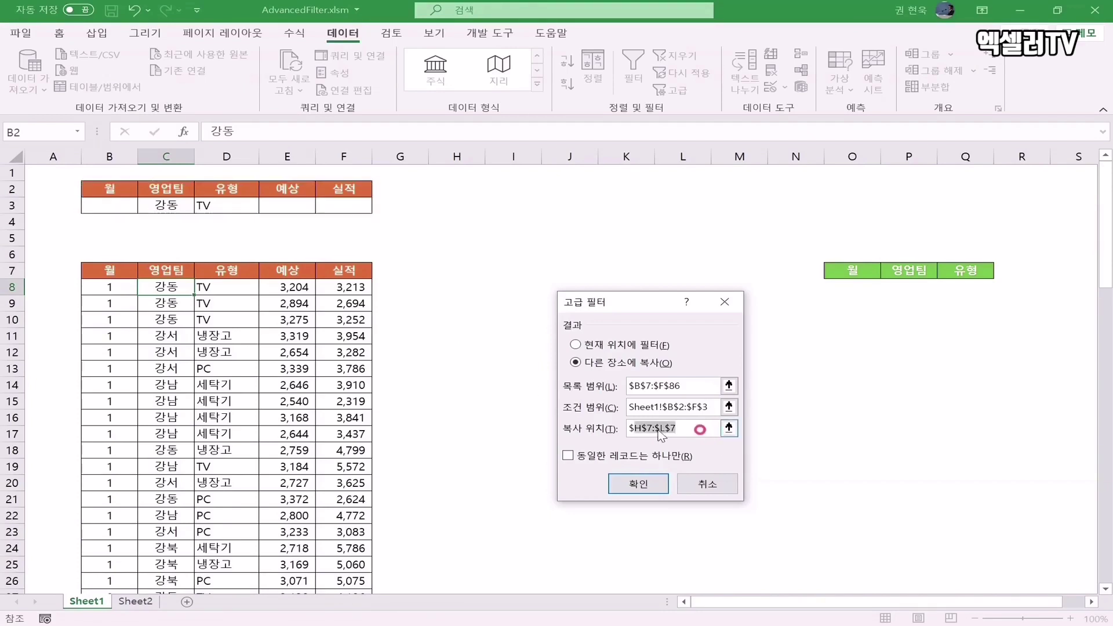
click(446, 270)
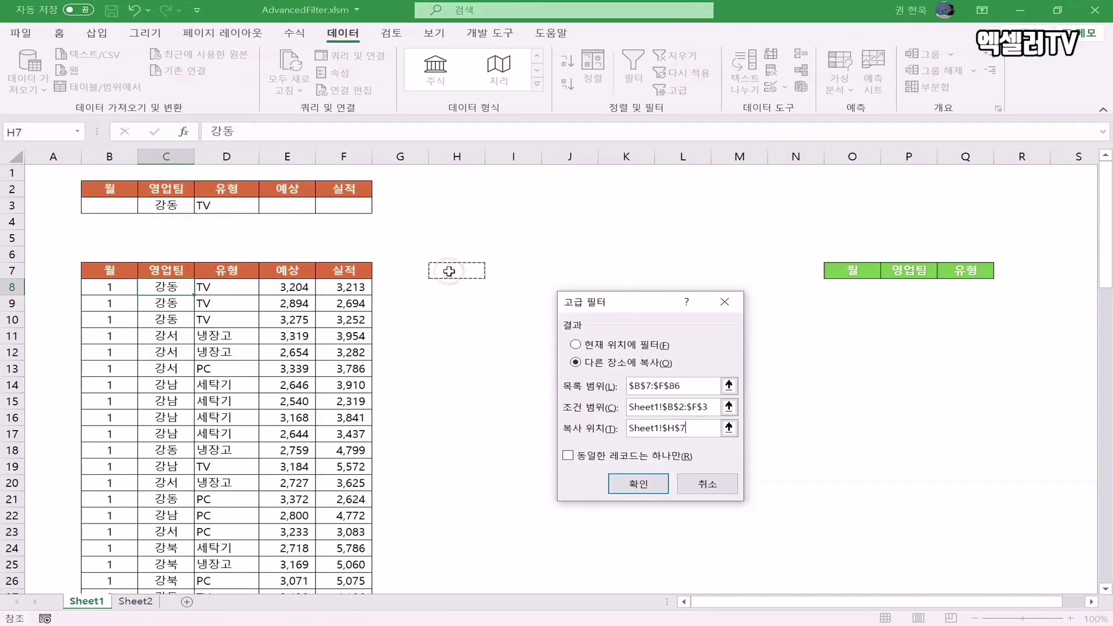
click(652, 483)
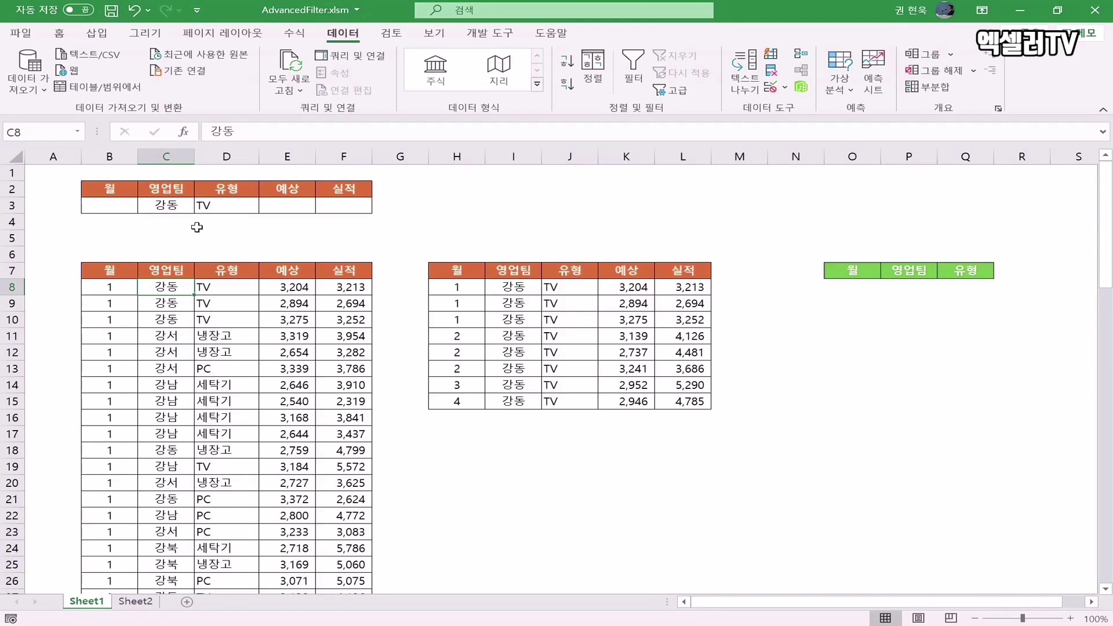
- Handwrite the note "AND: 같은 행" with the pen in the blank area beside the extracted table
key(alt+j)
key(i)
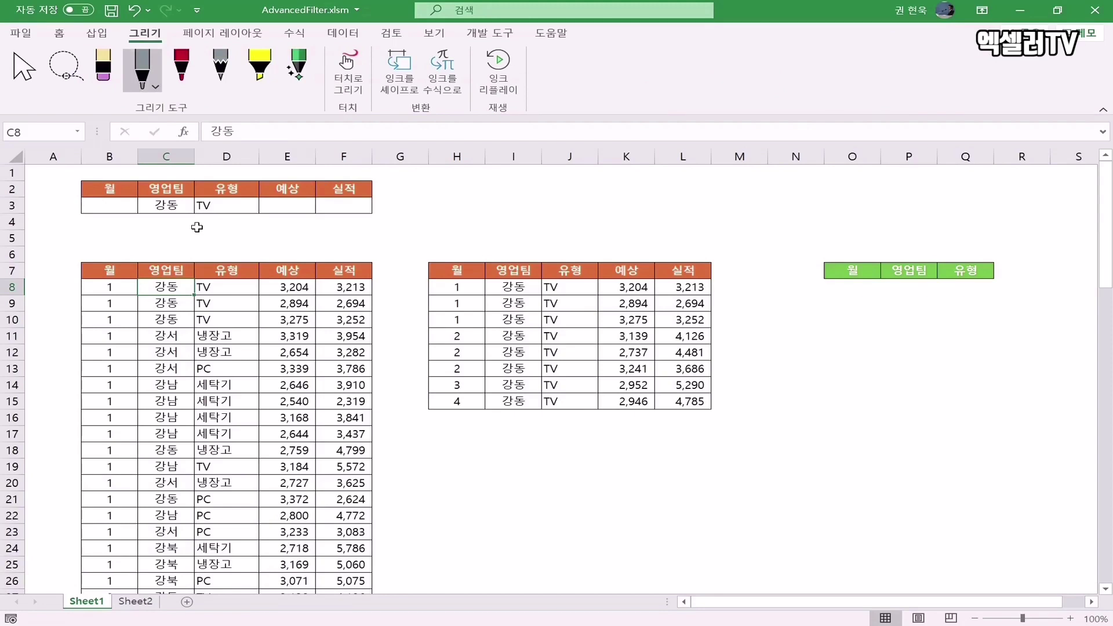
scroll(197, 227, down, 2)
mouse_move(743, 319)
mouse_down()
mouse_move(763, 318)
mouse_move(762, 307)
mouse_up()
mouse_move(778, 296)
mouse_down()
mouse_move(771, 319)
mouse_move(804, 294)
mouse_move(802, 317)
mouse_move(822, 294)
mouse_up()
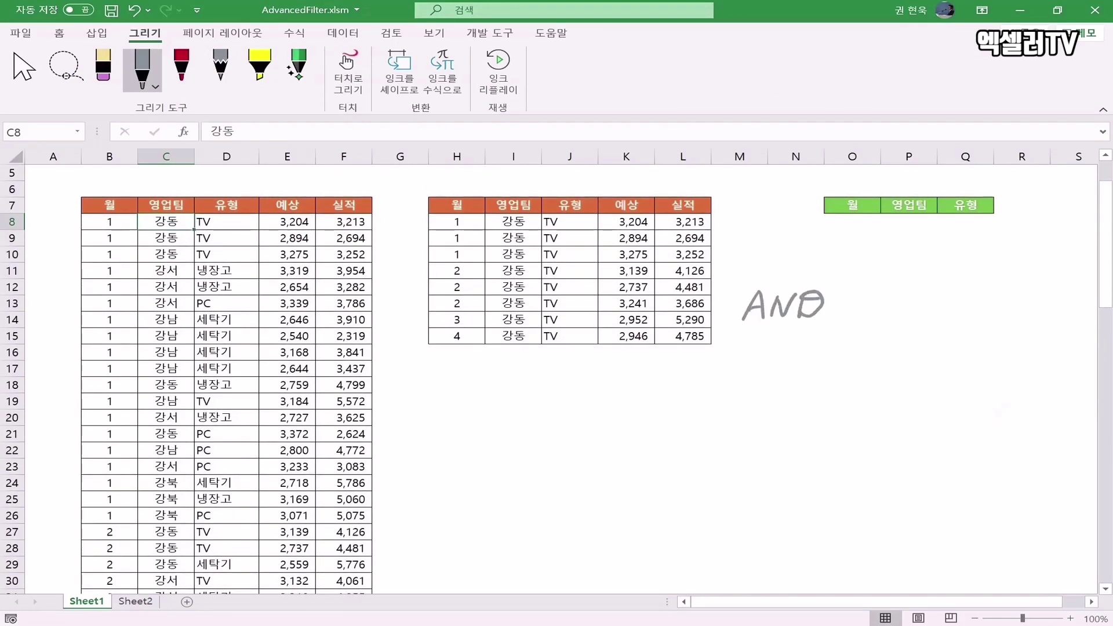
scroll(212, 323, up, 2)
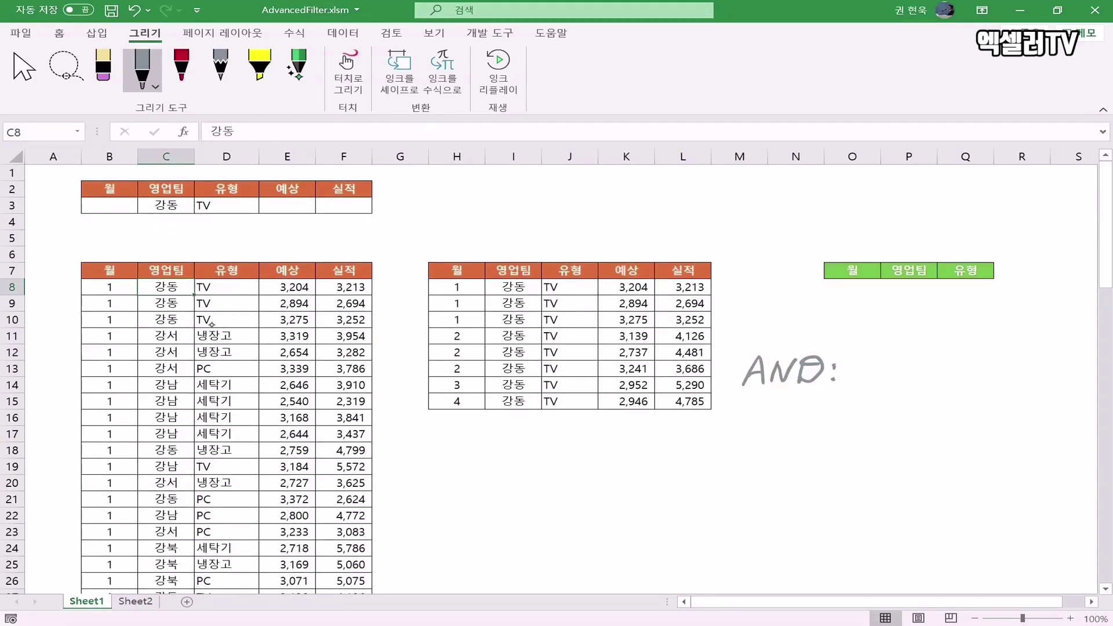
mouse_move(855, 363)
mouse_down()
mouse_move(855, 375)
mouse_move(870, 374)
mouse_up()
mouse_move(873, 365)
mouse_down()
mouse_move(882, 360)
mouse_move(863, 382)
mouse_move(887, 370)
mouse_up()
drag(875, 373, 898, 383)
drag(907, 358, 920, 365)
drag(919, 360, 929, 375)
drag(929, 374, 936, 385)
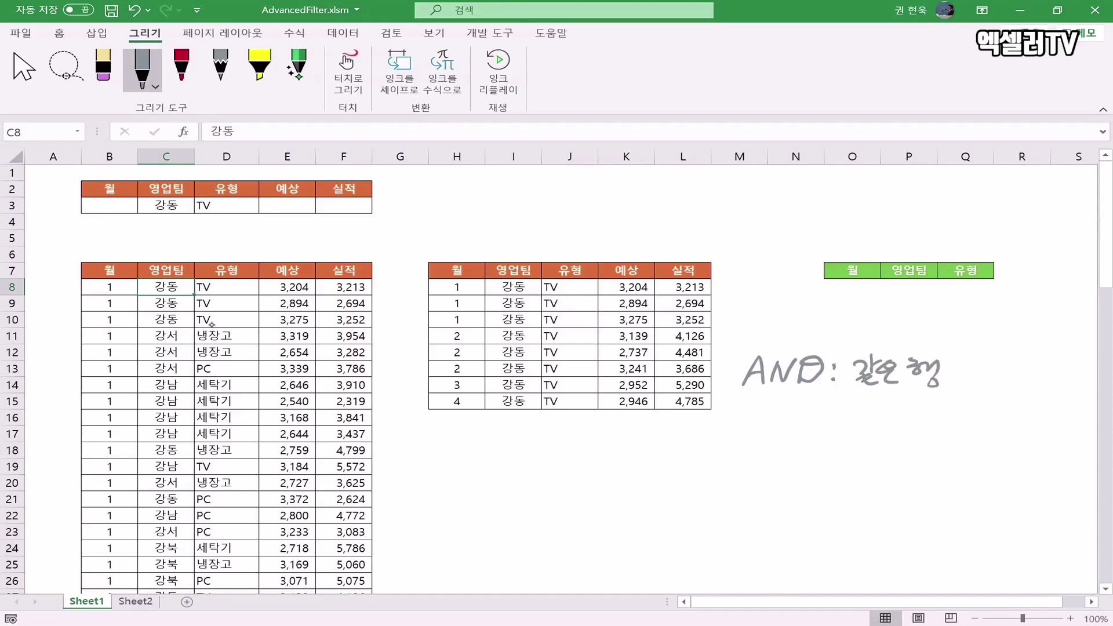
- Handwrite the note "OR: 다른 행" with the pen directly below the AND note
mouse_move(764, 405)
mouse_down()
mouse_move(750, 426)
mouse_move(764, 405)
mouse_up()
mouse_move(783, 398)
mouse_down()
mouse_move(783, 439)
mouse_move(785, 418)
mouse_up()
mouse_move(791, 419)
mouse_down()
mouse_move(820, 444)
mouse_move(861, 433)
mouse_up()
mouse_move(865, 409)
mouse_down()
mouse_move(866, 436)
mouse_move(873, 422)
mouse_up()
drag(873, 410, 891, 429)
drag(899, 412, 922, 434)
drag(909, 427, 931, 430)
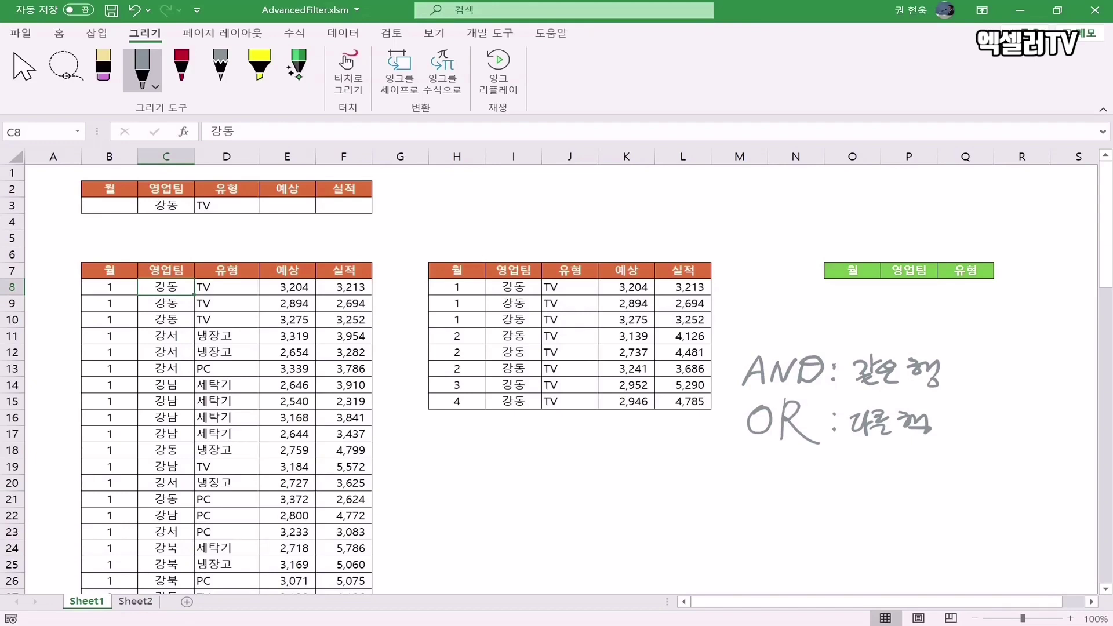
- Clear the extracted table starting at H7 and remove the 강동 criterion from C3
drag(442, 253, 707, 426)
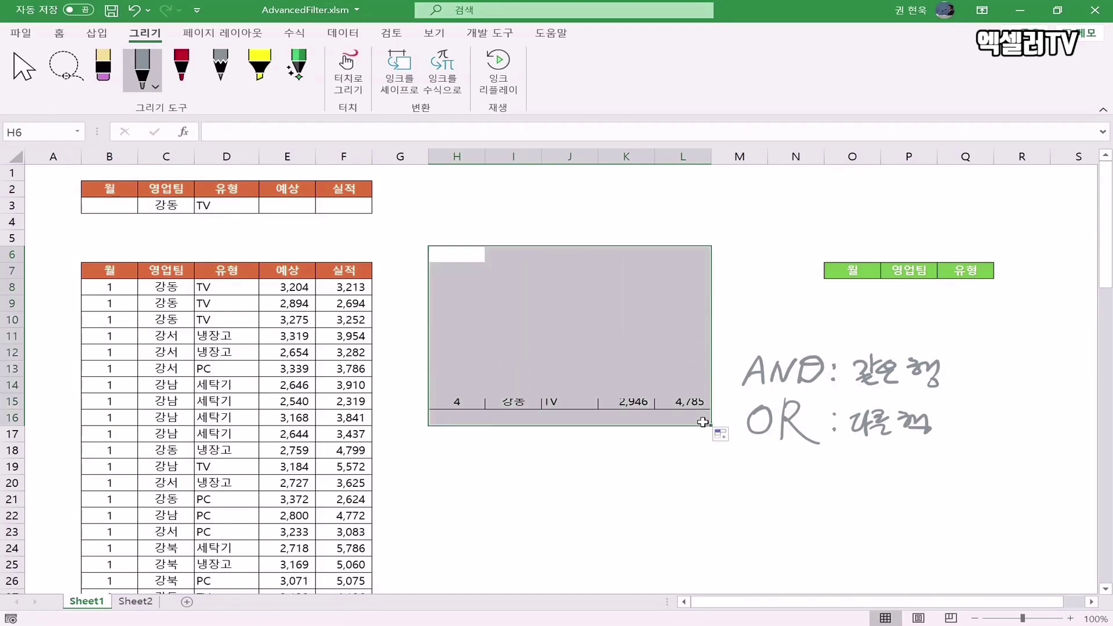
click(476, 270)
click(169, 204)
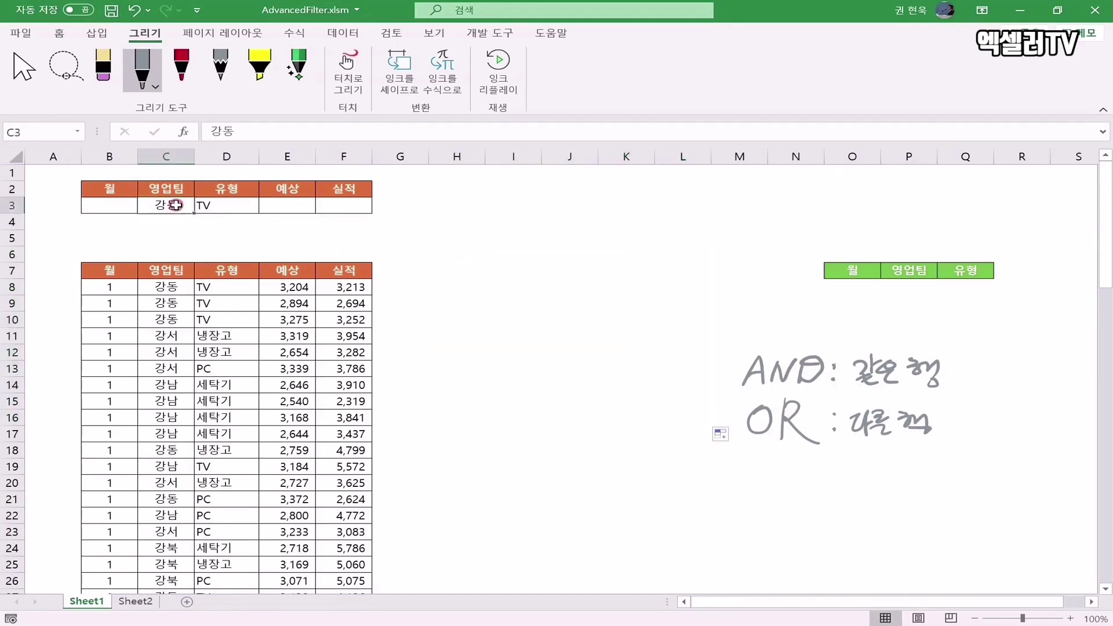
key(Delete)
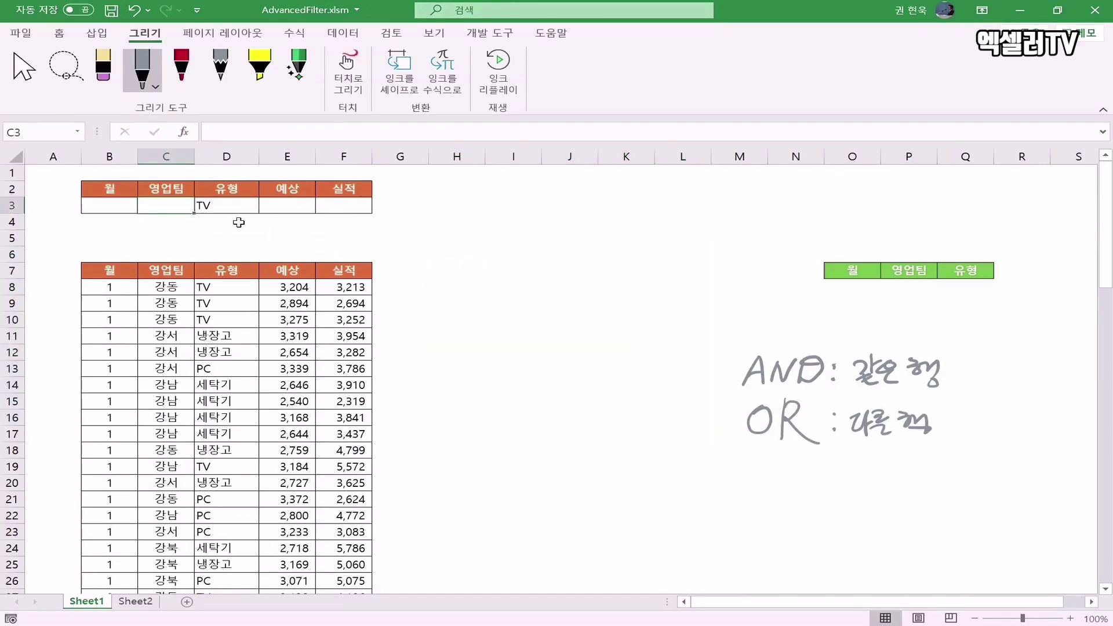
- Underline the handwritten OR note and circle 다른 행, and enter 세탁기 in D4 as a second 유형 criterion
click(238, 223)
drag(739, 451, 931, 439)
mouse_move(844, 418)
mouse_down()
mouse_move(903, 442)
mouse_move(931, 436)
mouse_up()
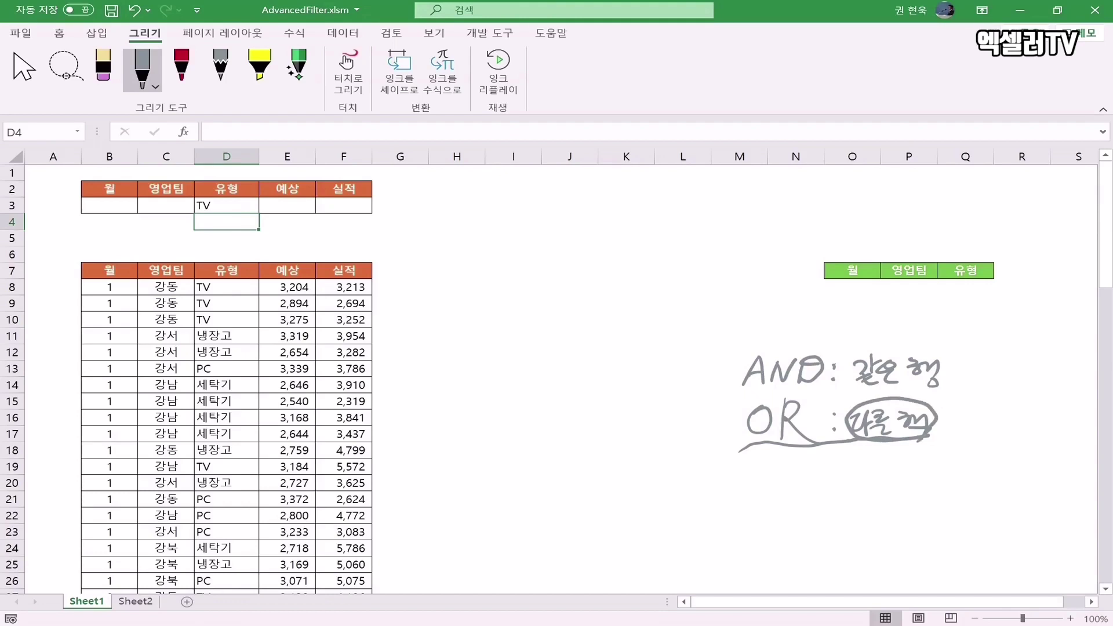
text(세탁기)
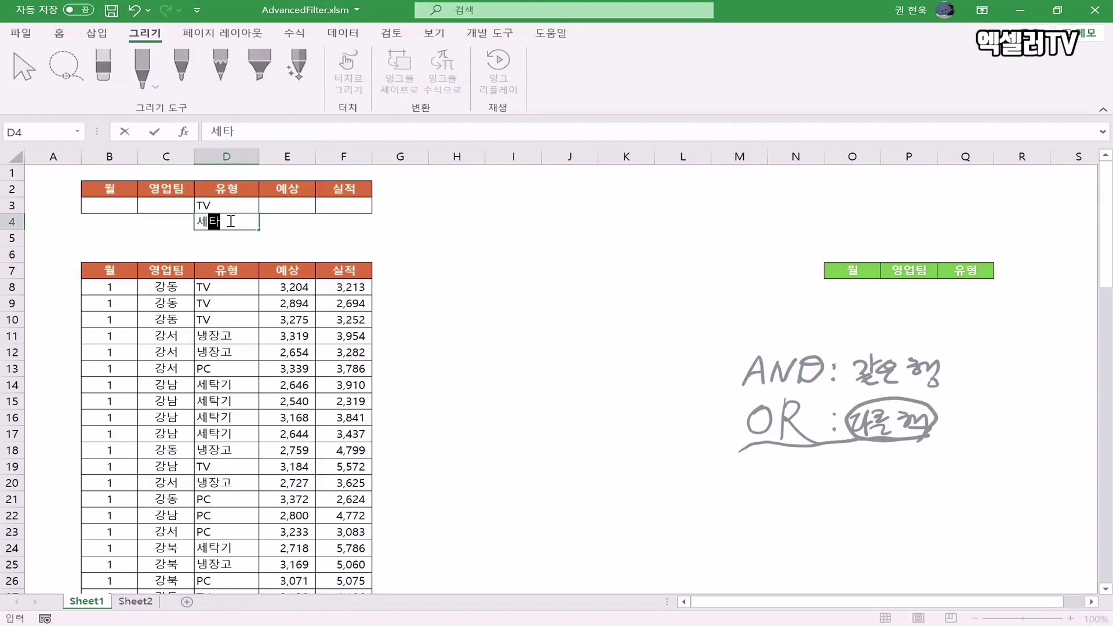
key(Return)
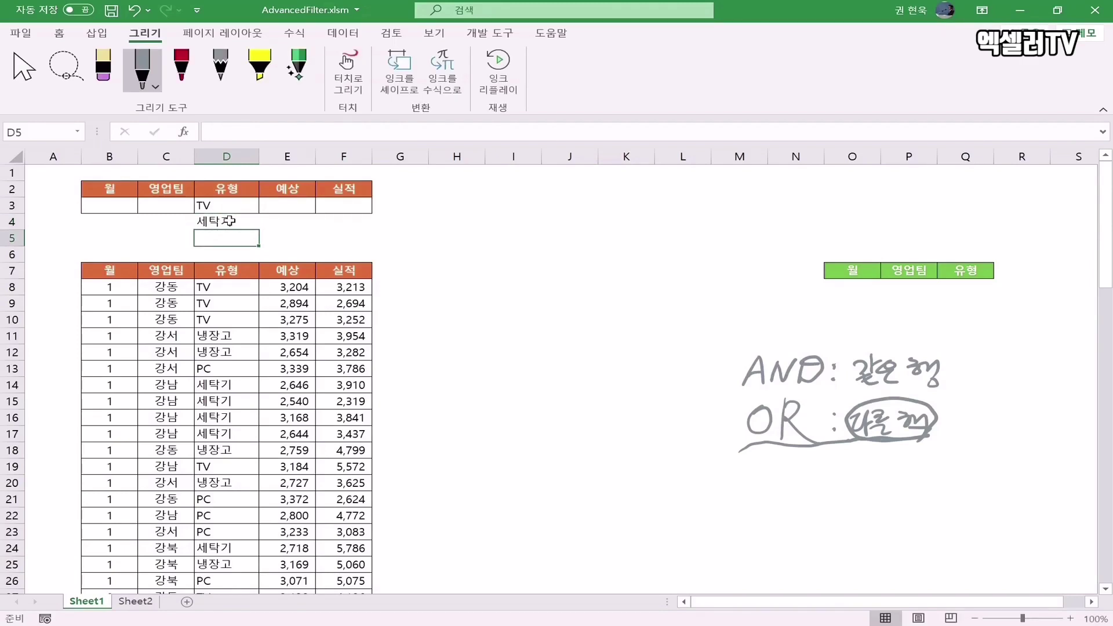
- Start another Advanced Filter on the sales table B7:F86 with the 다른 장소에 복사 option
click(167, 323)
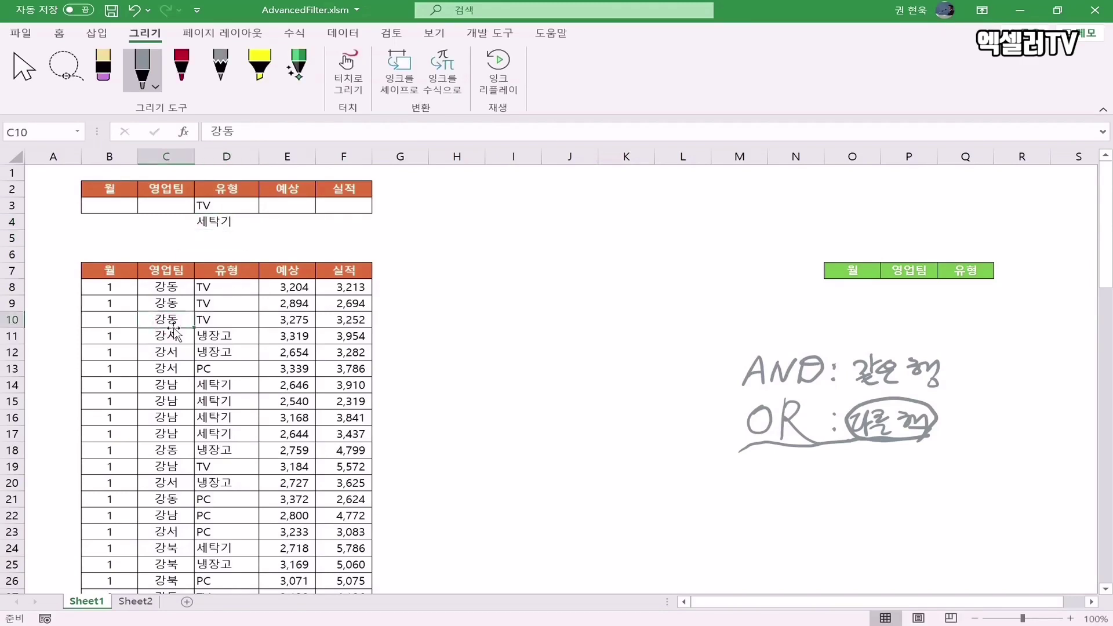
click(347, 35)
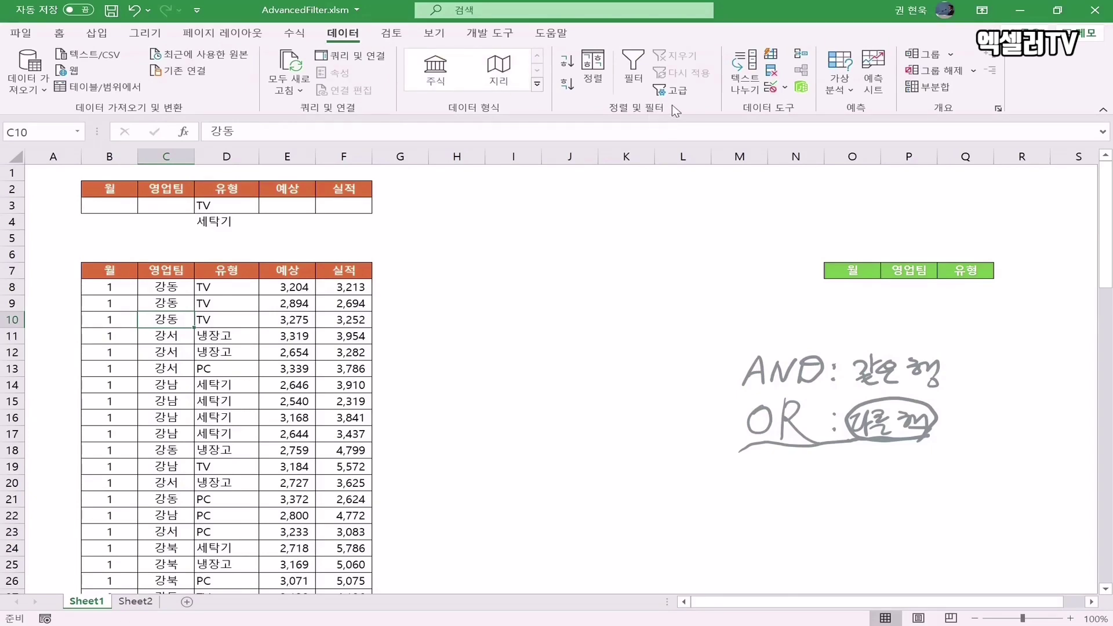
click(687, 92)
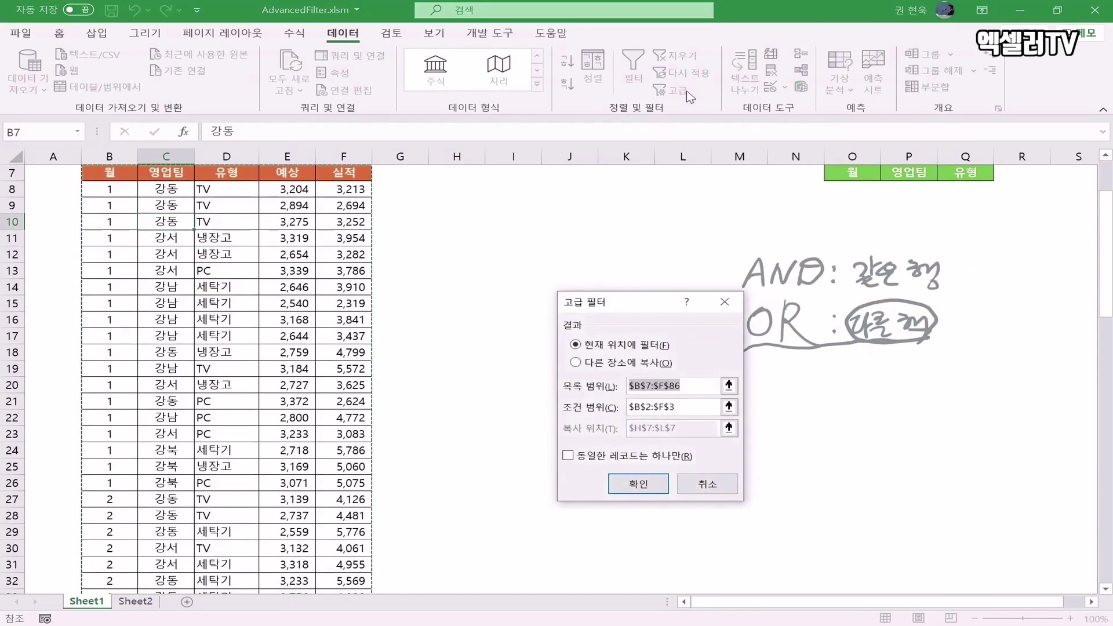
scroll(498, 221, up, 2)
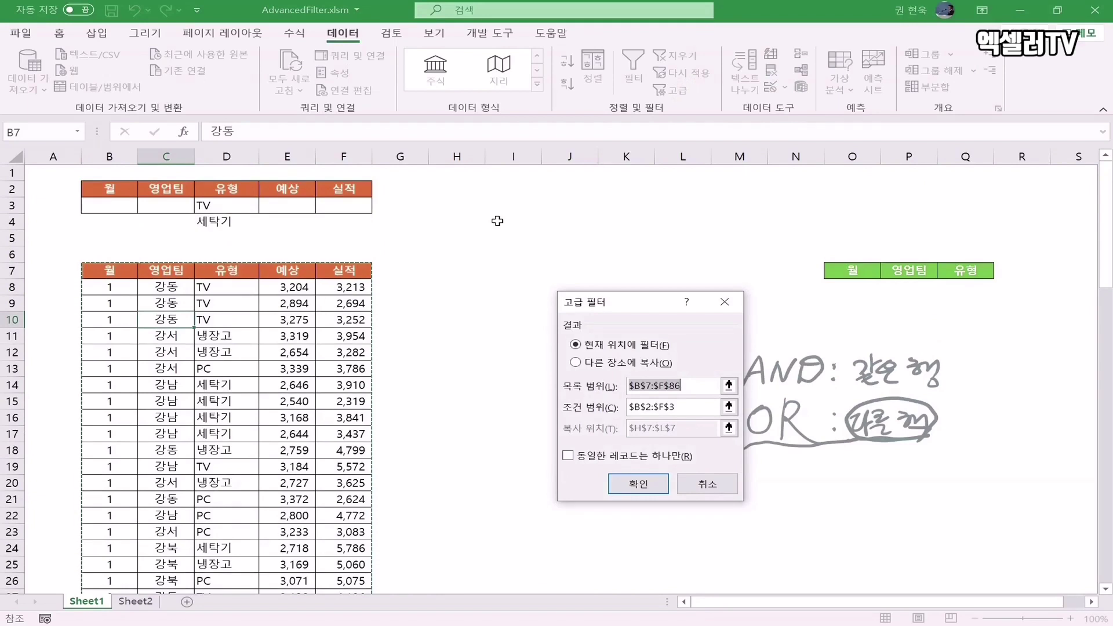
click(603, 365)
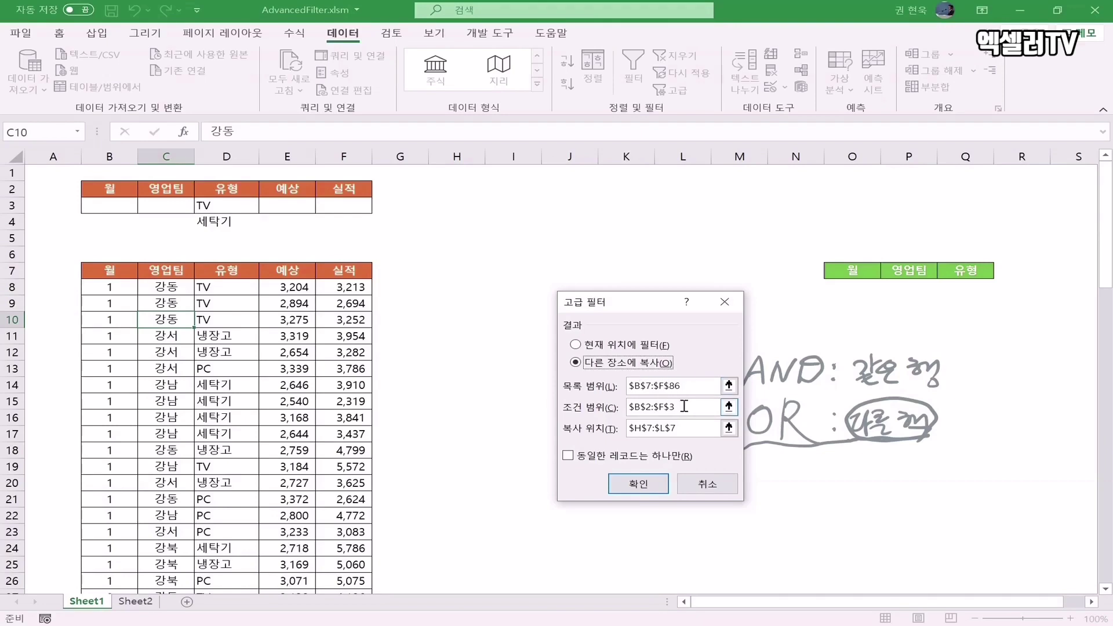
- Set the Advanced Filter's criteria range to D2:D4 and its copy destination to H7, and run it
click(684, 407)
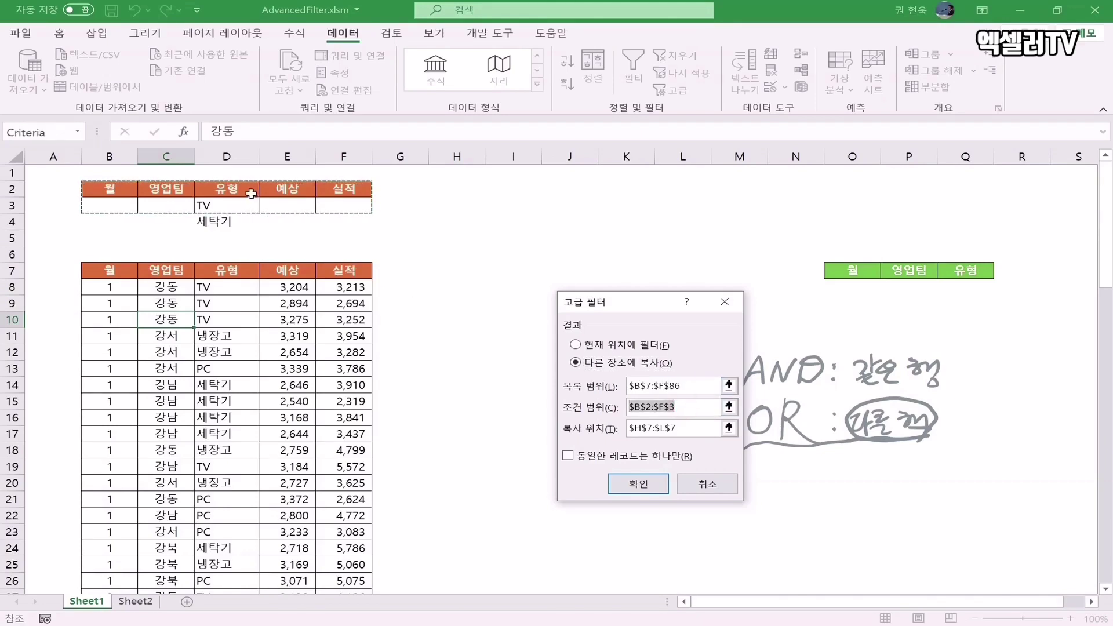
drag(239, 189, 240, 221)
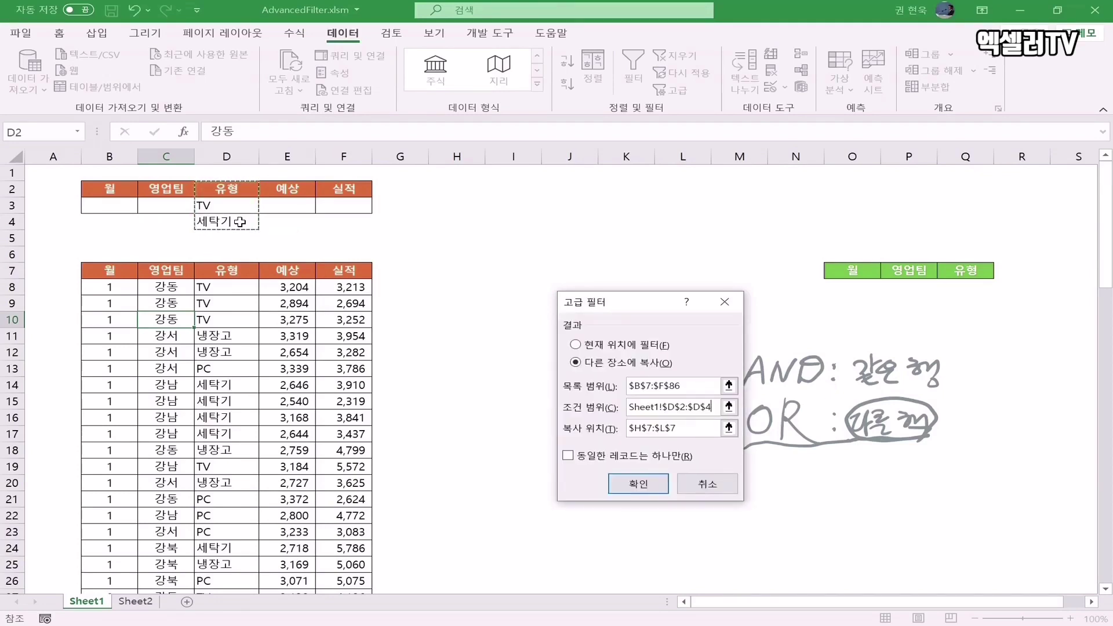
click(674, 428)
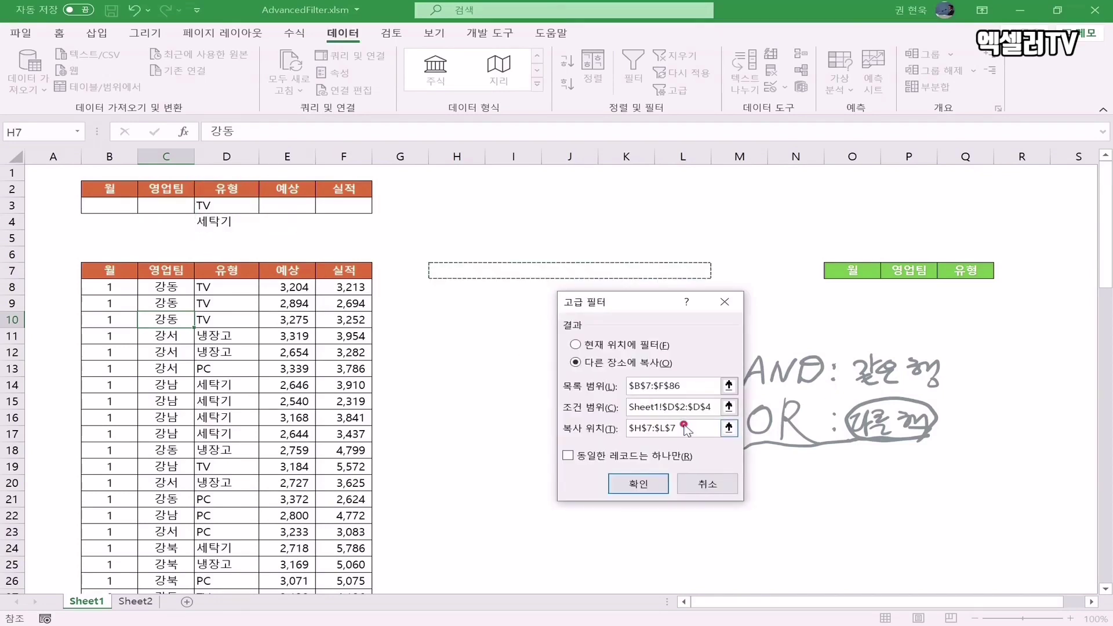
click(457, 276)
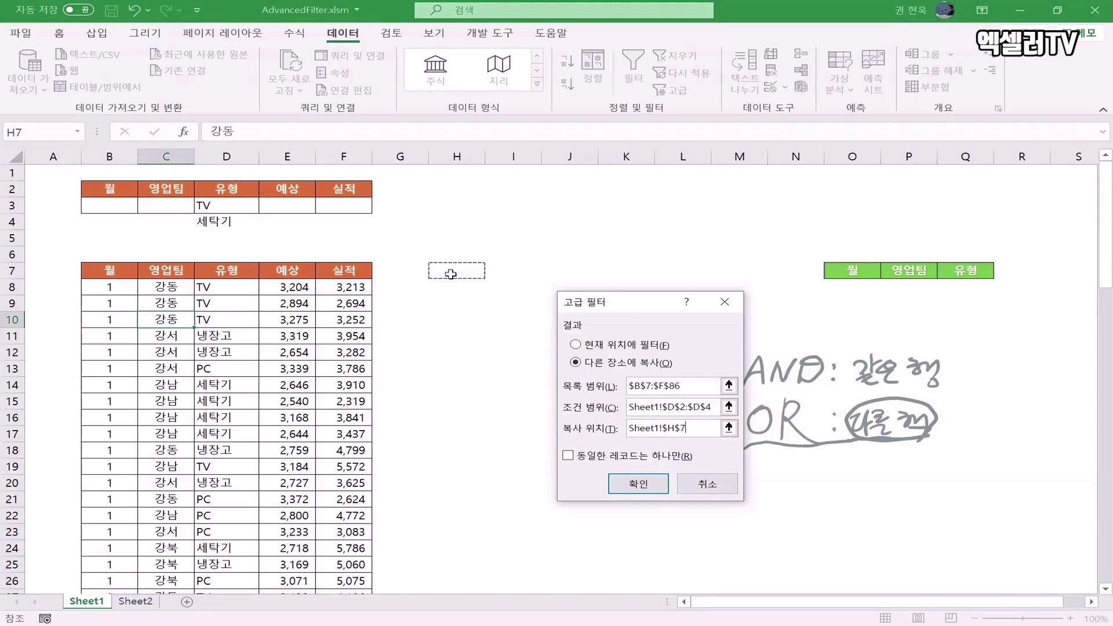
click(634, 483)
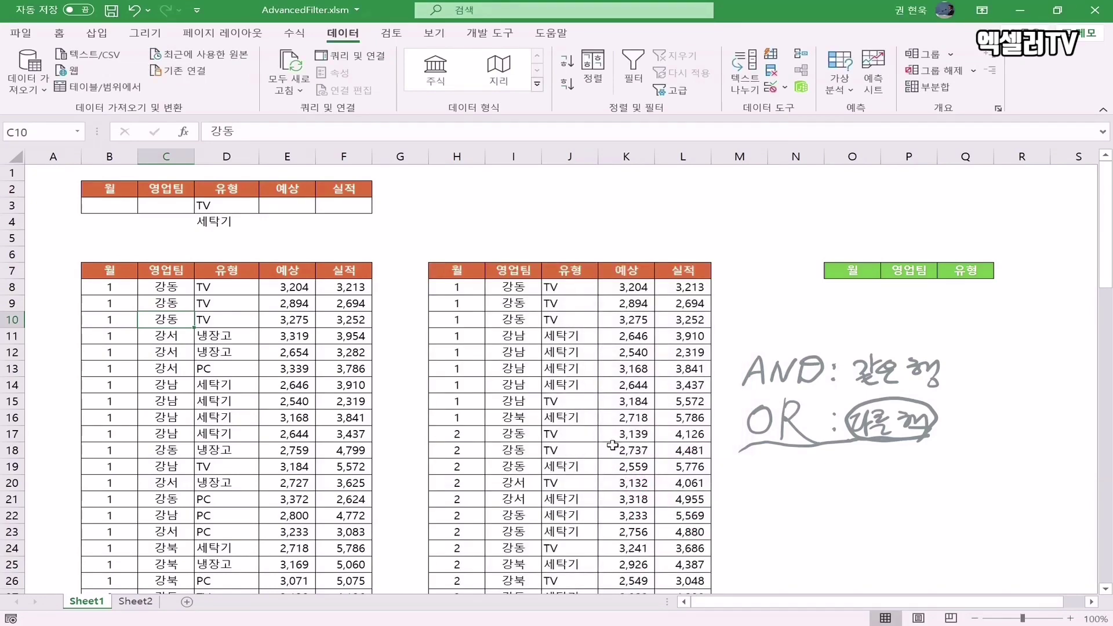
- Look through the extracted table from first to last row and check the product types in its 유형 column
scroll(613, 445, down, 8)
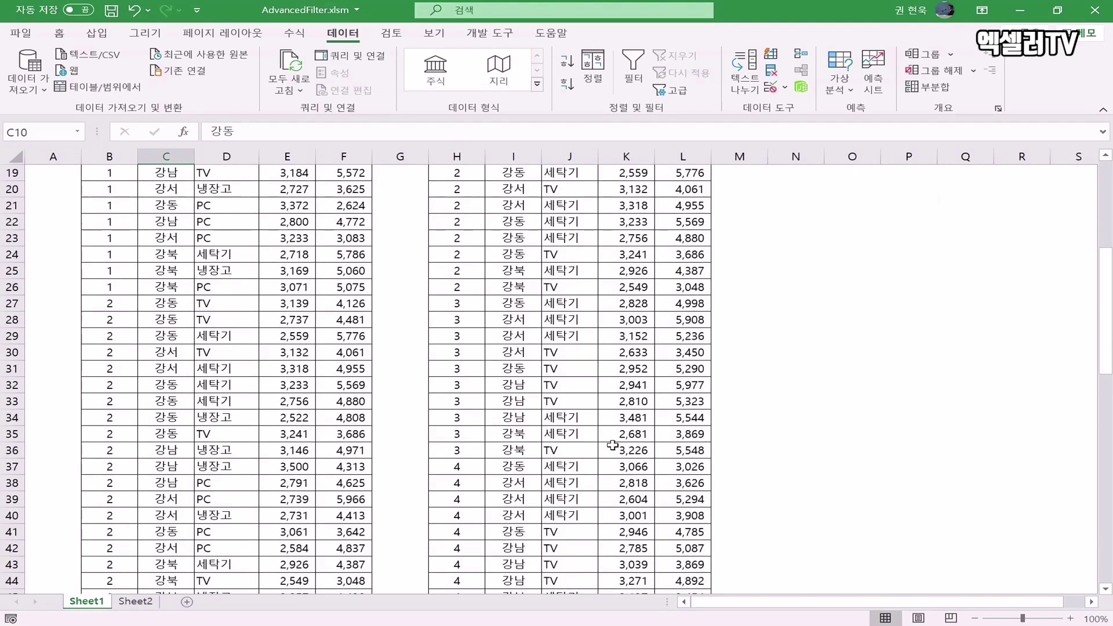
scroll(613, 445, down, 1)
scroll(613, 445, down, 1)
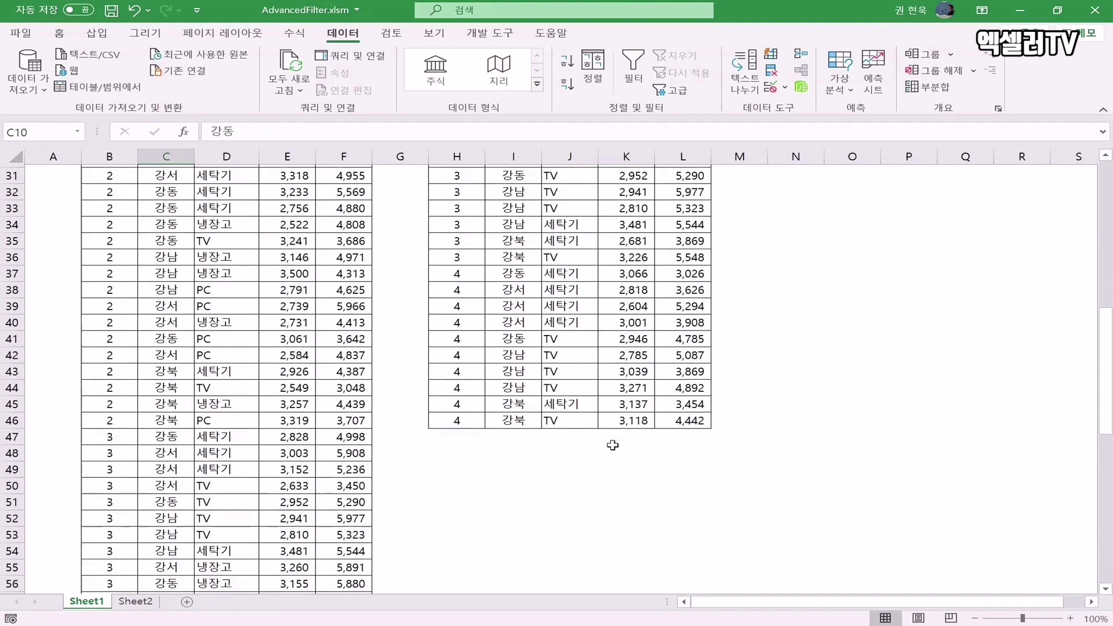
scroll(613, 445, up, 10)
click(570, 335)
click(581, 288)
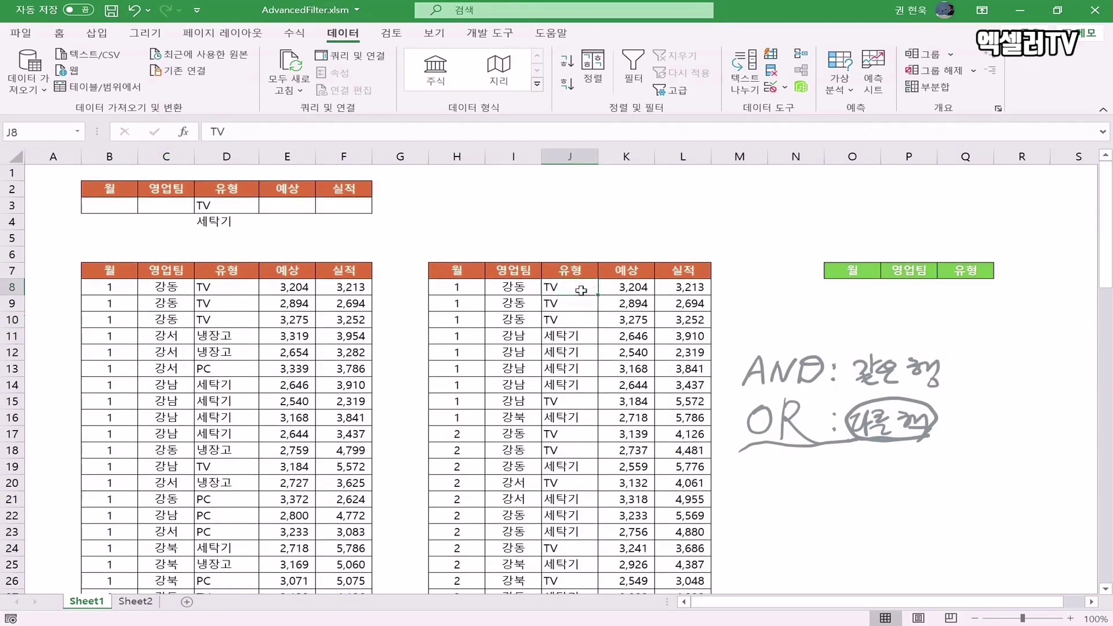
click(583, 333)
scroll(564, 438, down, 3)
scroll(563, 437, down, 7)
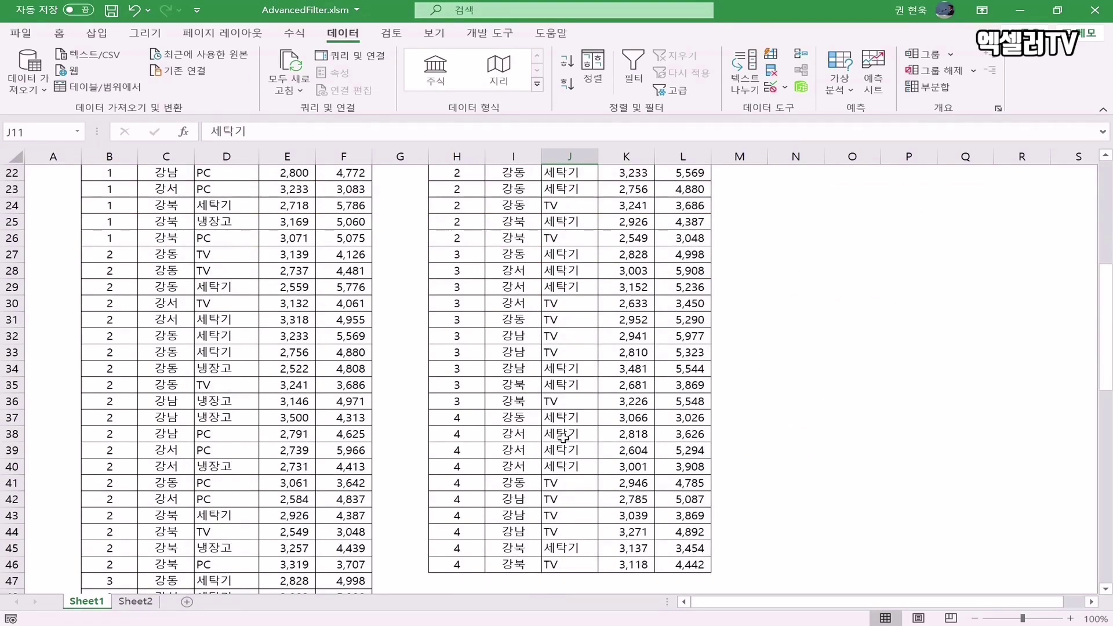
scroll(564, 437, up, 6)
scroll(563, 437, up, 4)
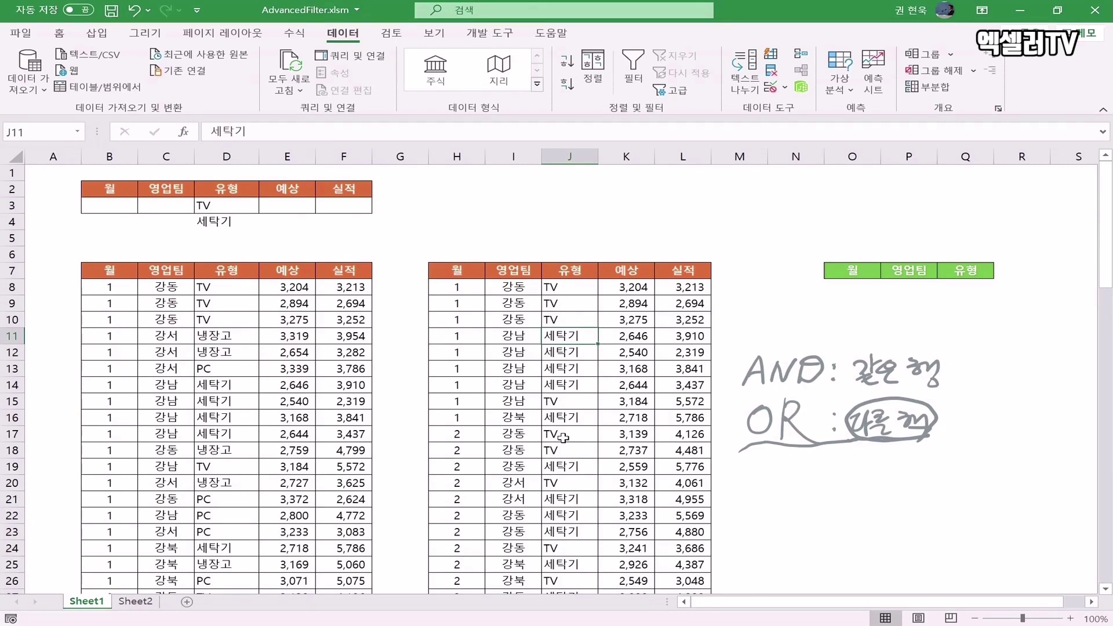
- Underline 같은 행 and circle AND in the handwritten notes, and mark 다른 행 and OR the same way
drag(859, 391, 942, 394)
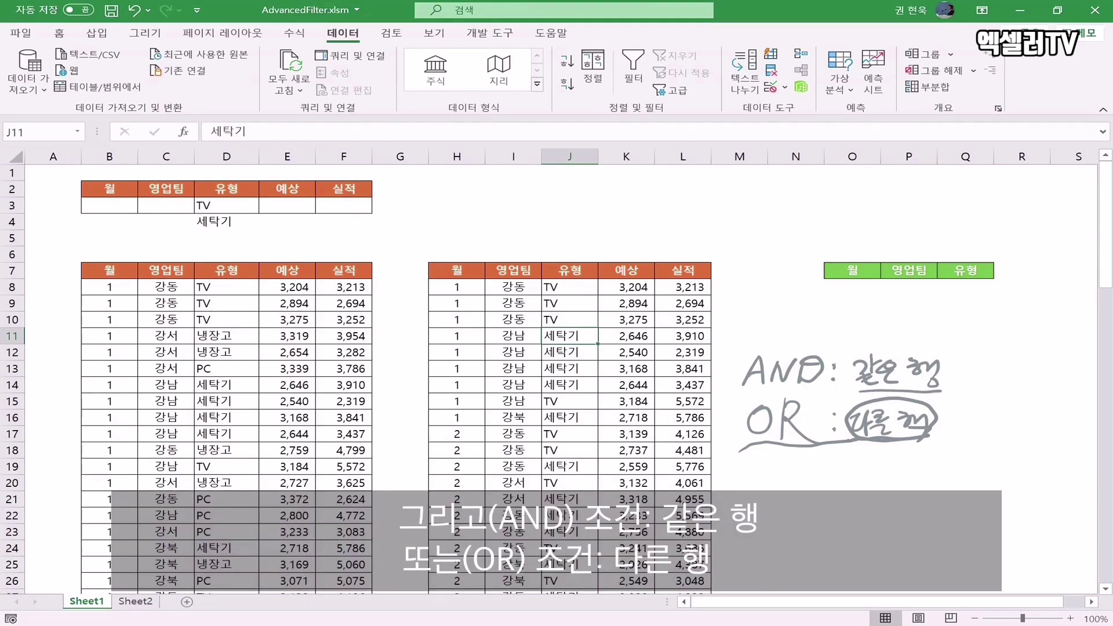
mouse_move(818, 390)
mouse_down()
mouse_move(792, 392)
mouse_move(739, 348)
mouse_move(840, 371)
mouse_move(823, 390)
mouse_up()
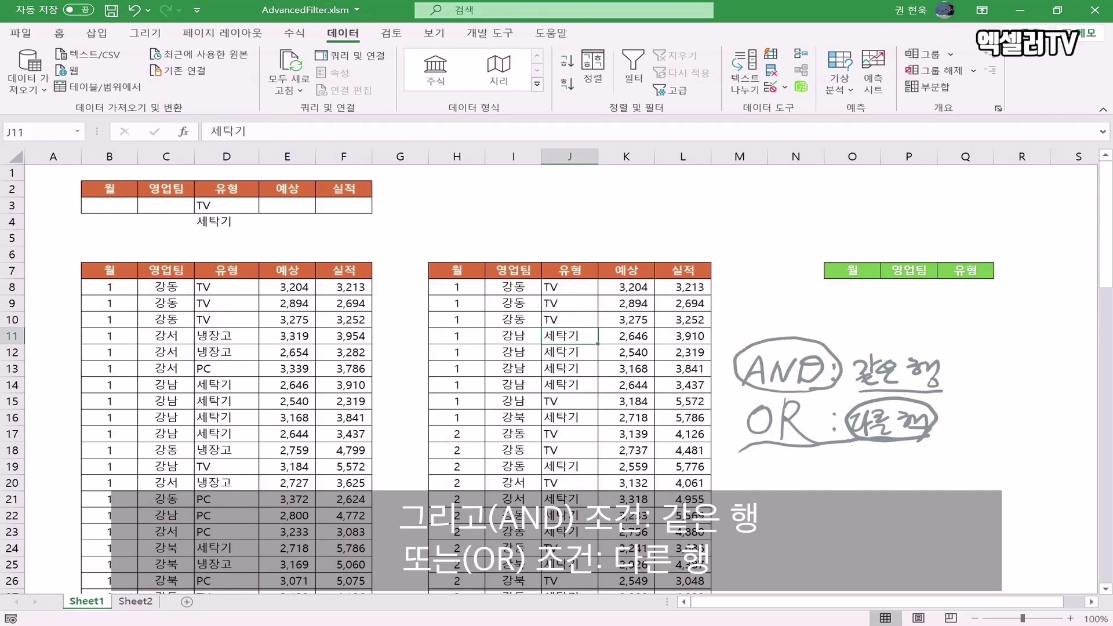
drag(851, 445, 924, 444)
mouse_move(800, 447)
mouse_down()
mouse_move(737, 415)
mouse_move(827, 443)
mouse_move(795, 454)
mouse_up()
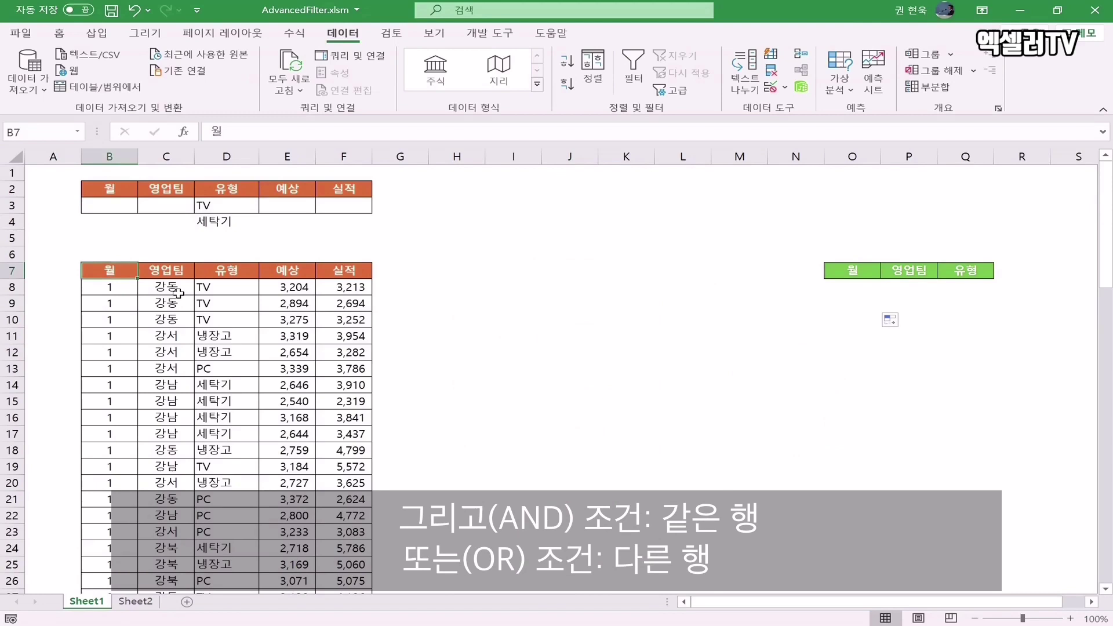
- Examine the 월, 영업팀 and 유형 columns of the sales table for repeated values
click(174, 293)
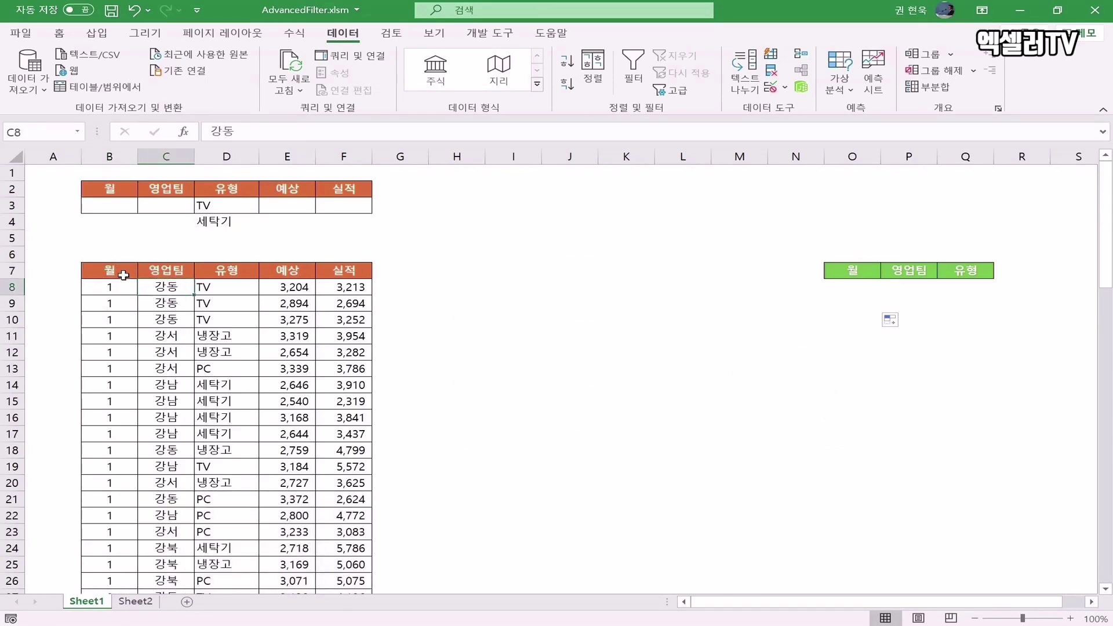
click(122, 274)
click(168, 270)
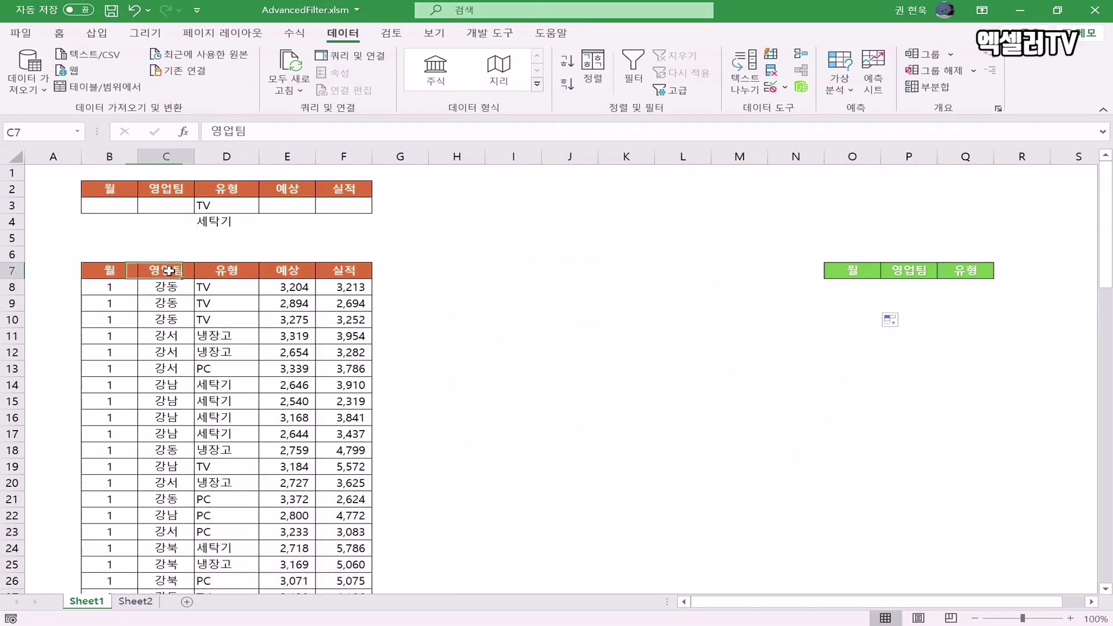
click(241, 273)
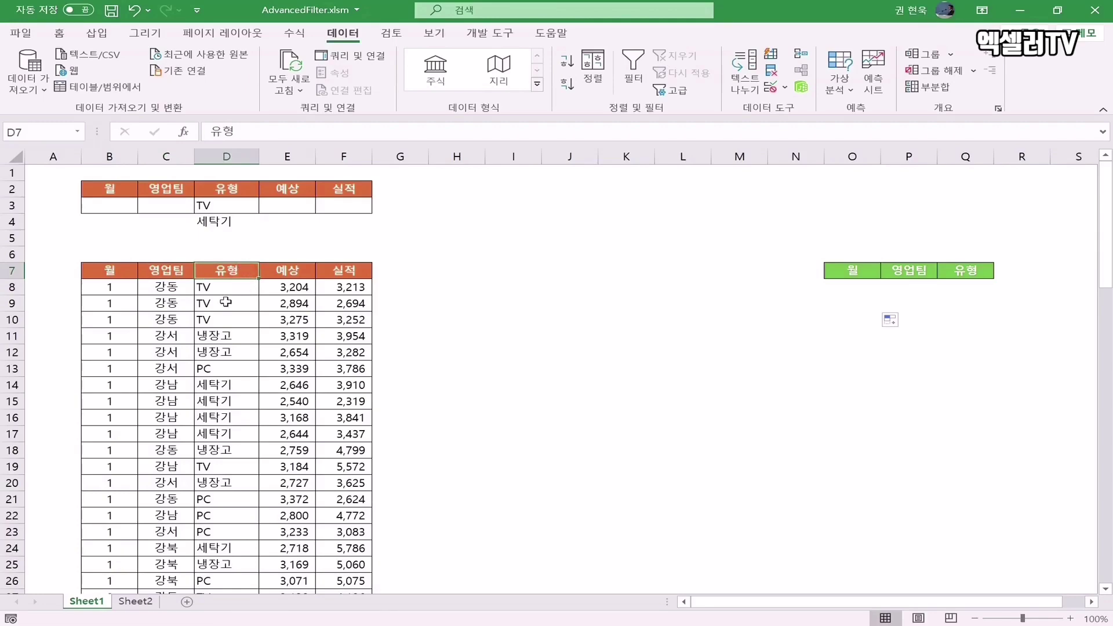
scroll(227, 324, down, 3)
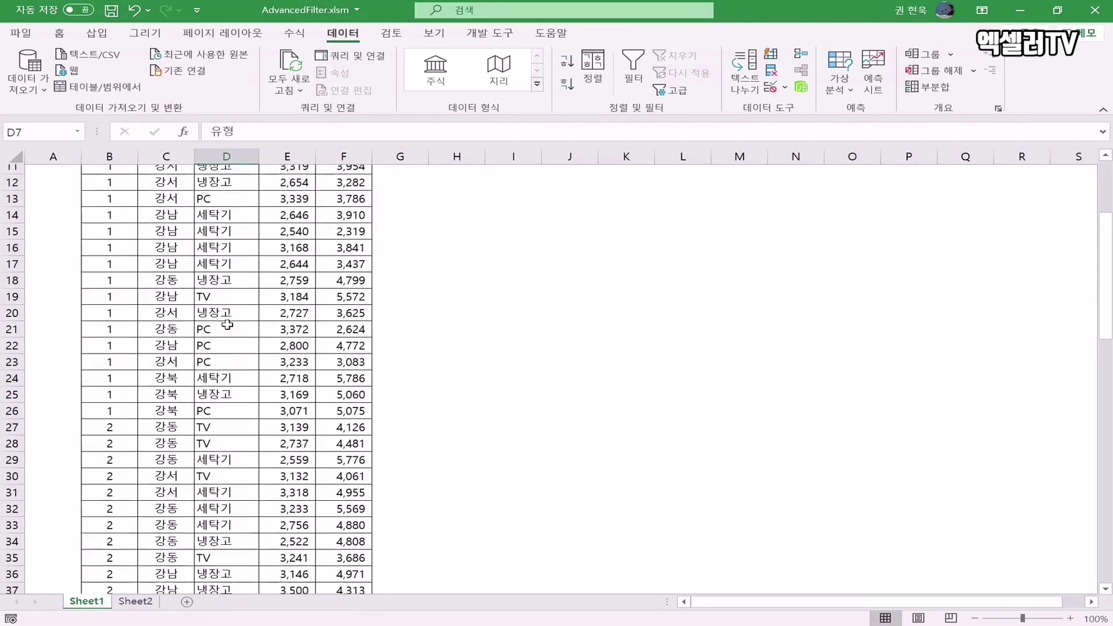
scroll(226, 324, up, 4)
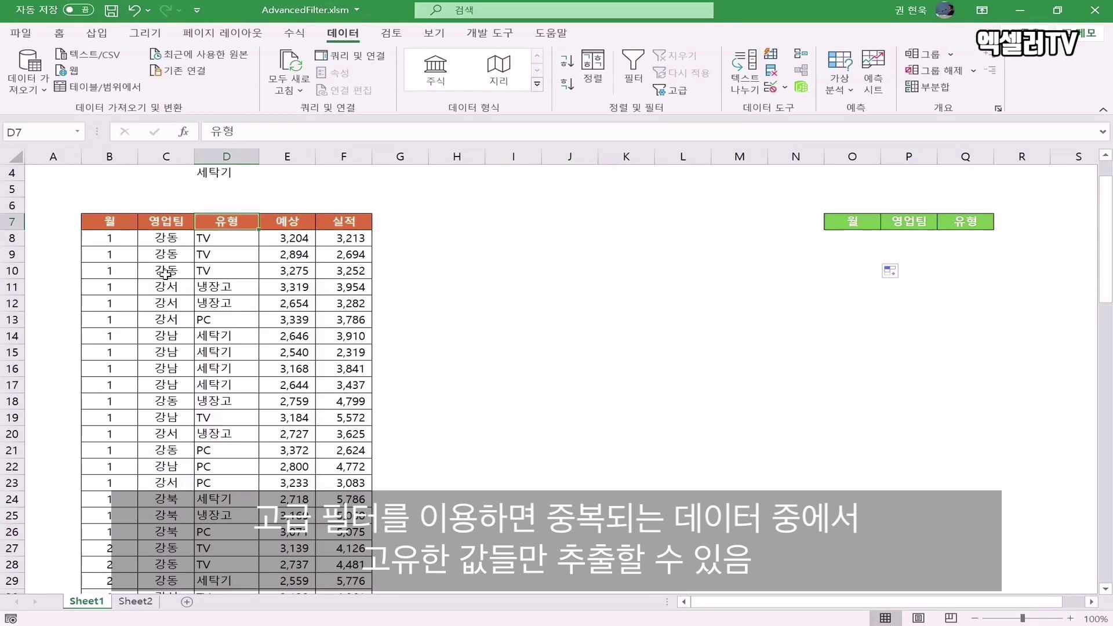
scroll(87, 284, up, 1)
- Start an Advanced Filter on the sales table and have it copy the results to another location
click(119, 290)
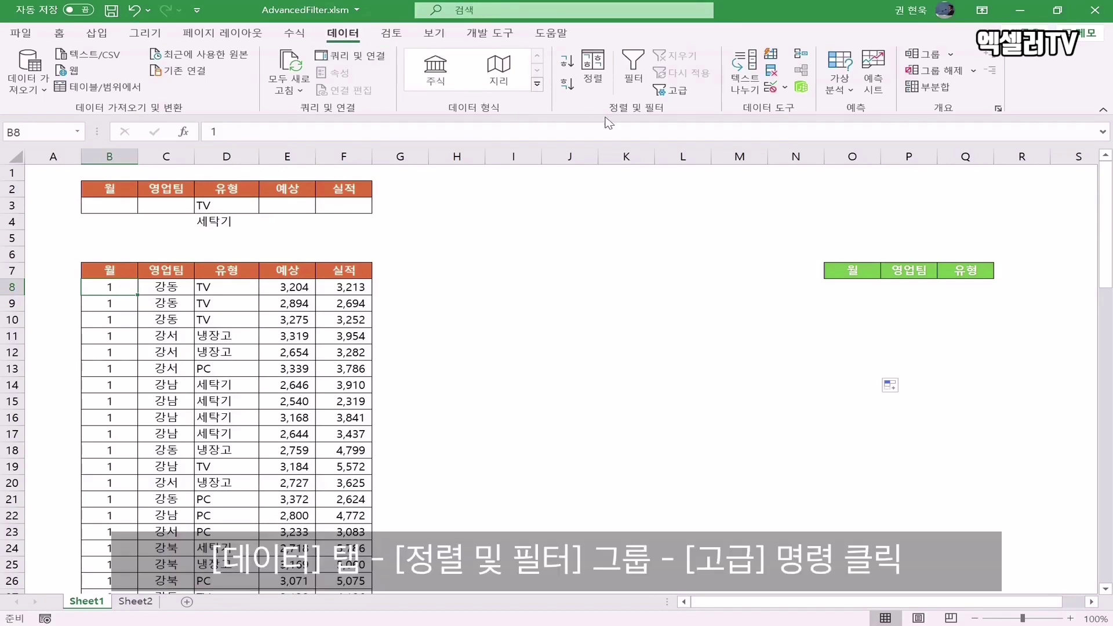
click(673, 90)
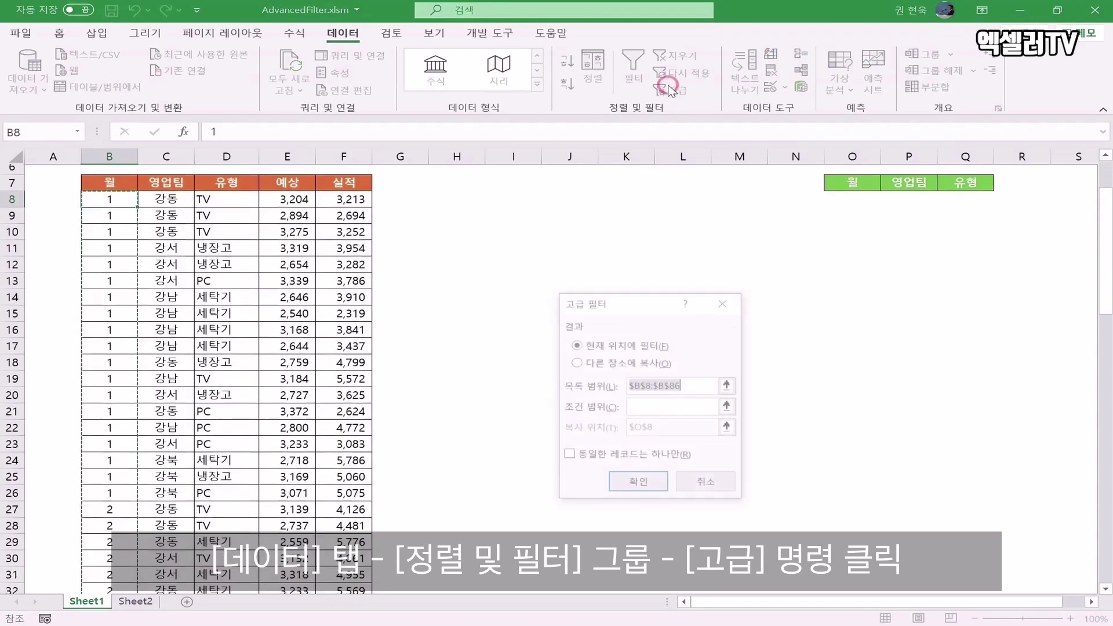
scroll(654, 218, up, 3)
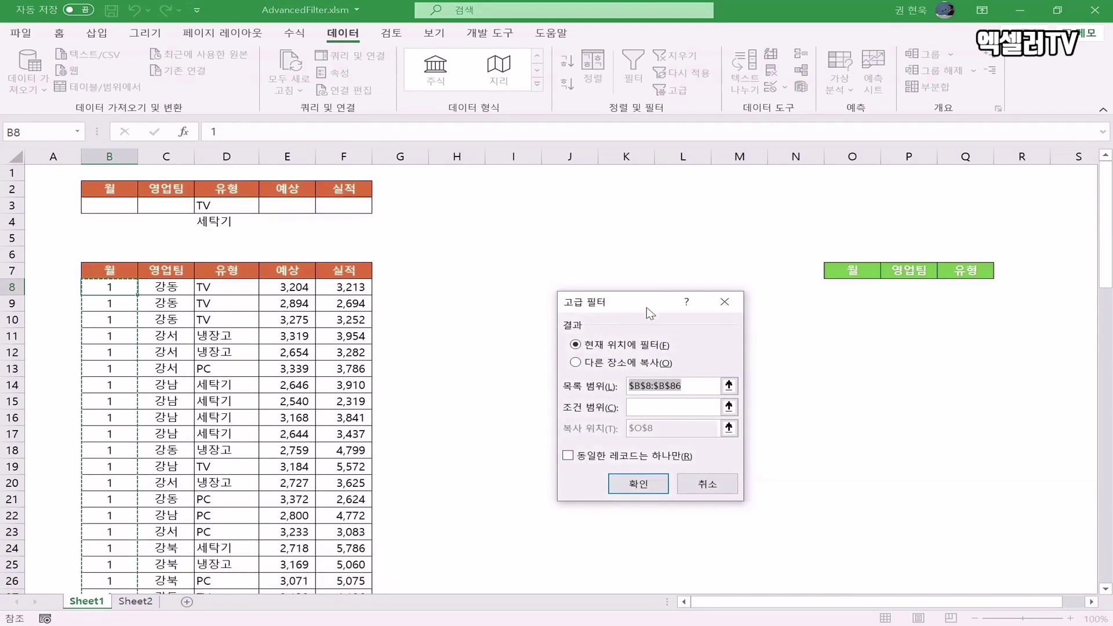
click(577, 363)
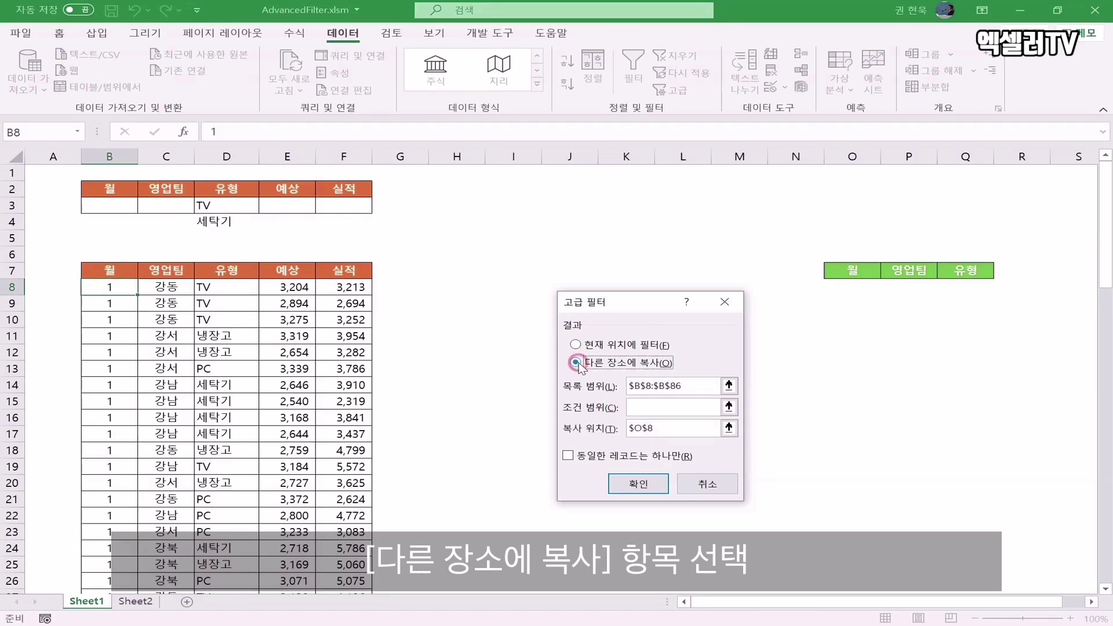
- Replace the Advanced Filter's list range with the 월 column including its heading, B7:B86
double_click(695, 387)
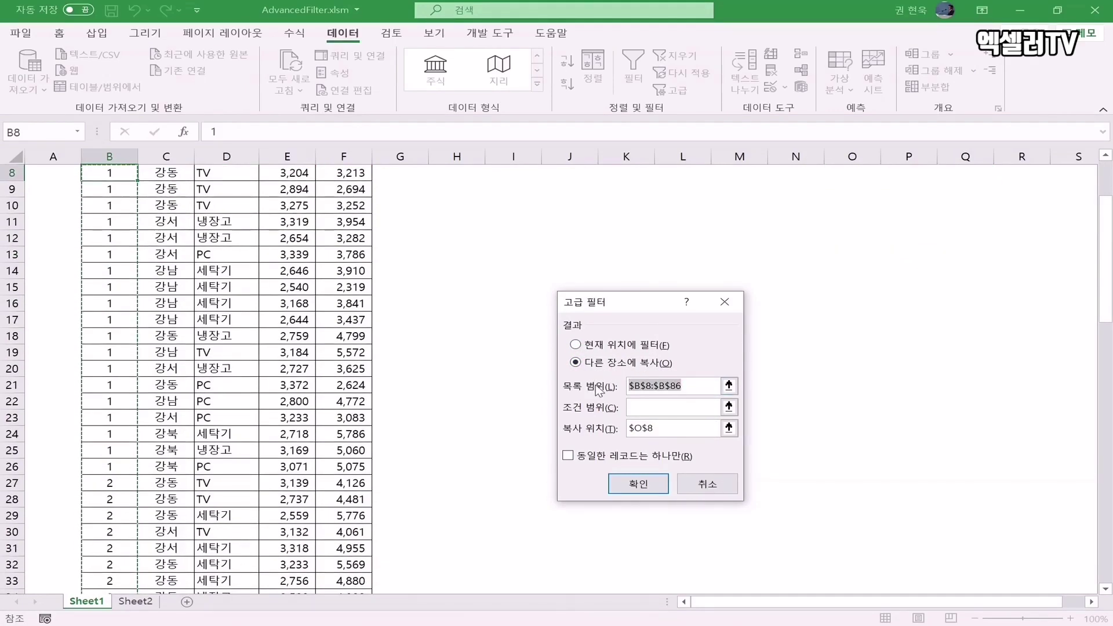
key(BackSpace)
scroll(233, 251, up, 3)
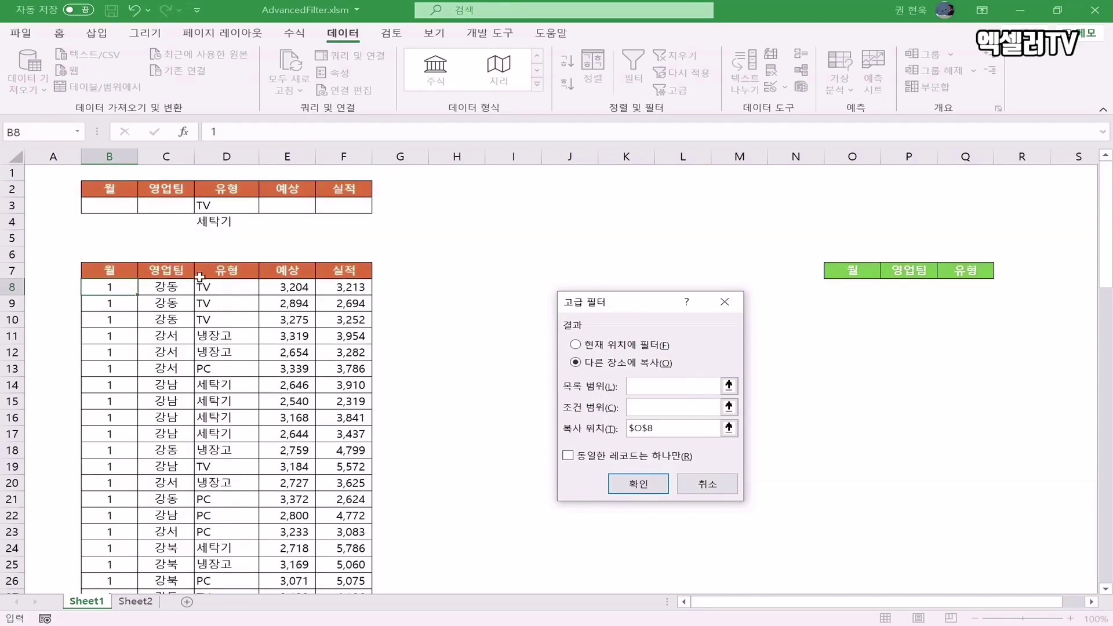
click(123, 272)
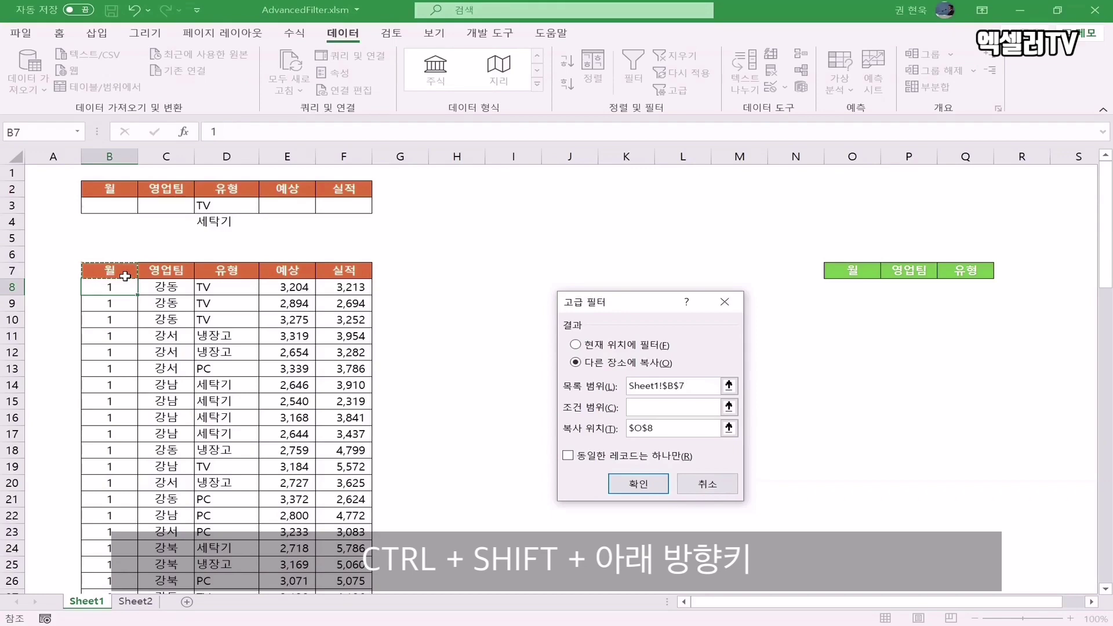
key(ctrl+shift+Down)
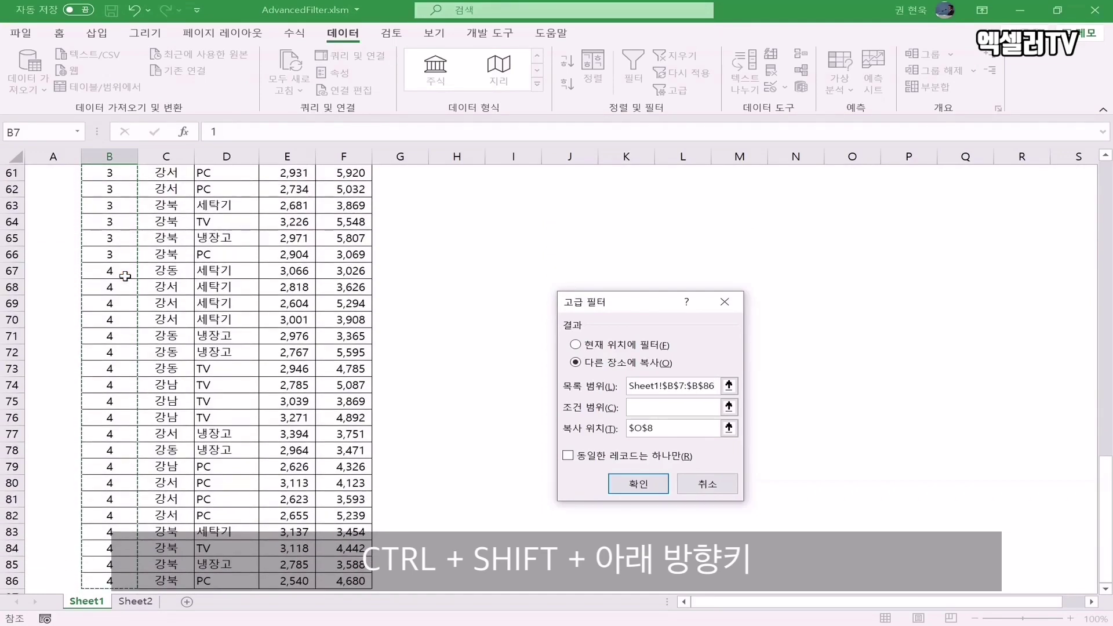
scroll(125, 273, down, 3)
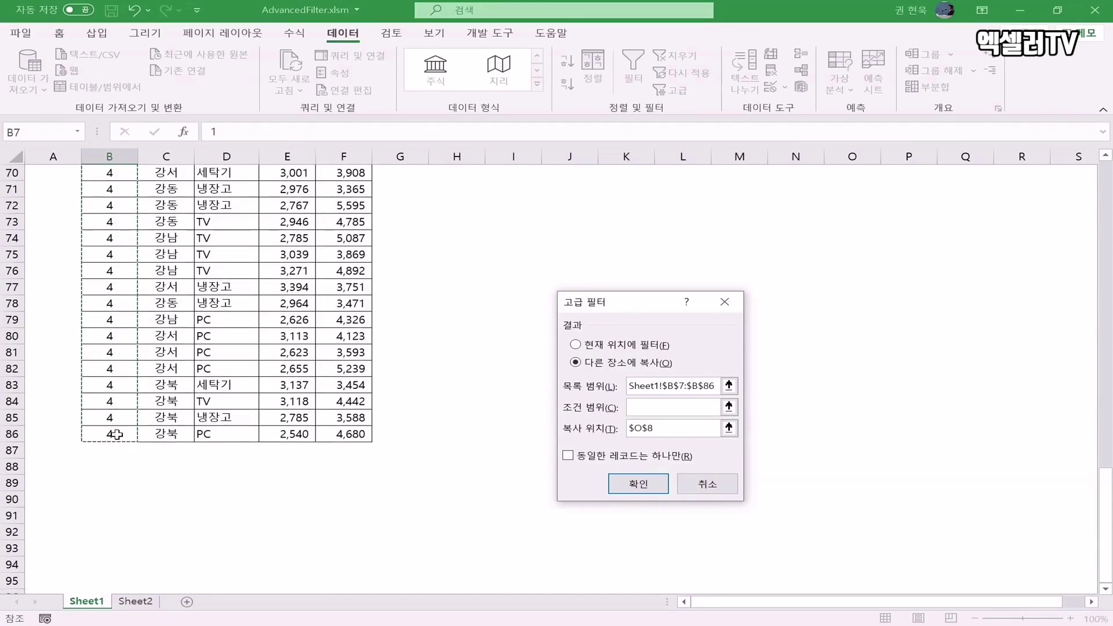
scroll(117, 434, up, 13)
scroll(118, 433, up, 10)
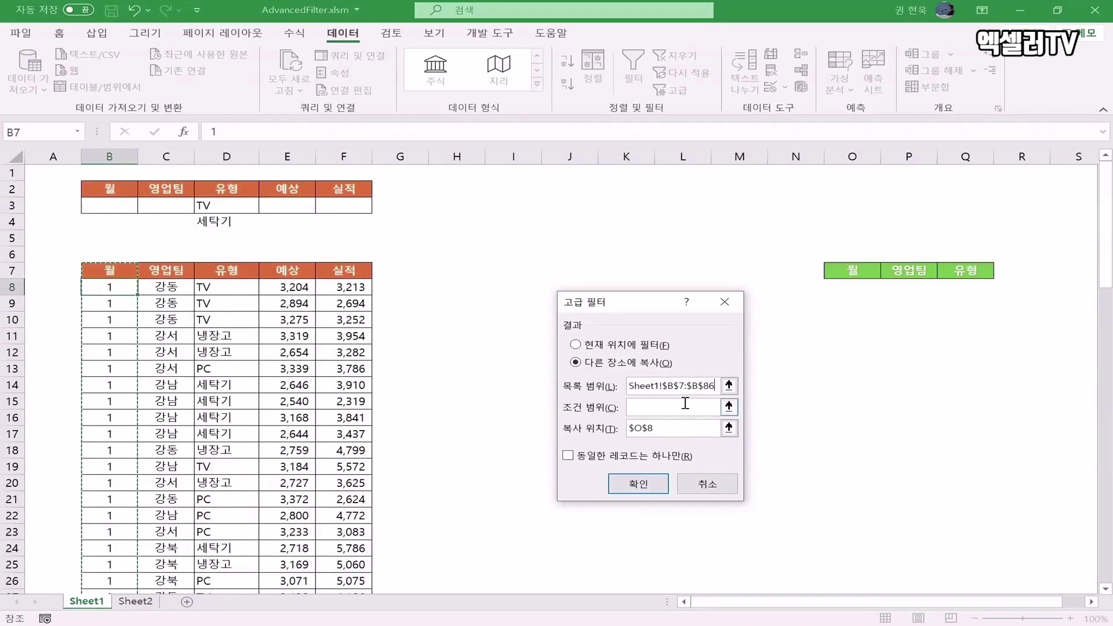
- Leave the criteria range empty, set the copy destination to O7, restrict the output to unique records, and run the filter
click(654, 406)
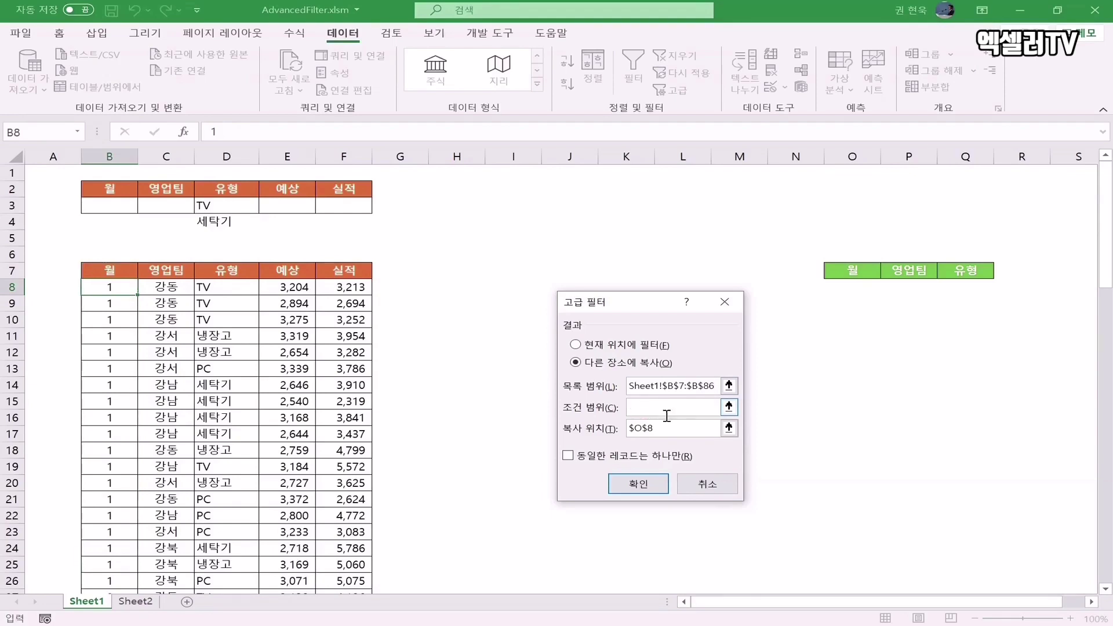
double_click(670, 428)
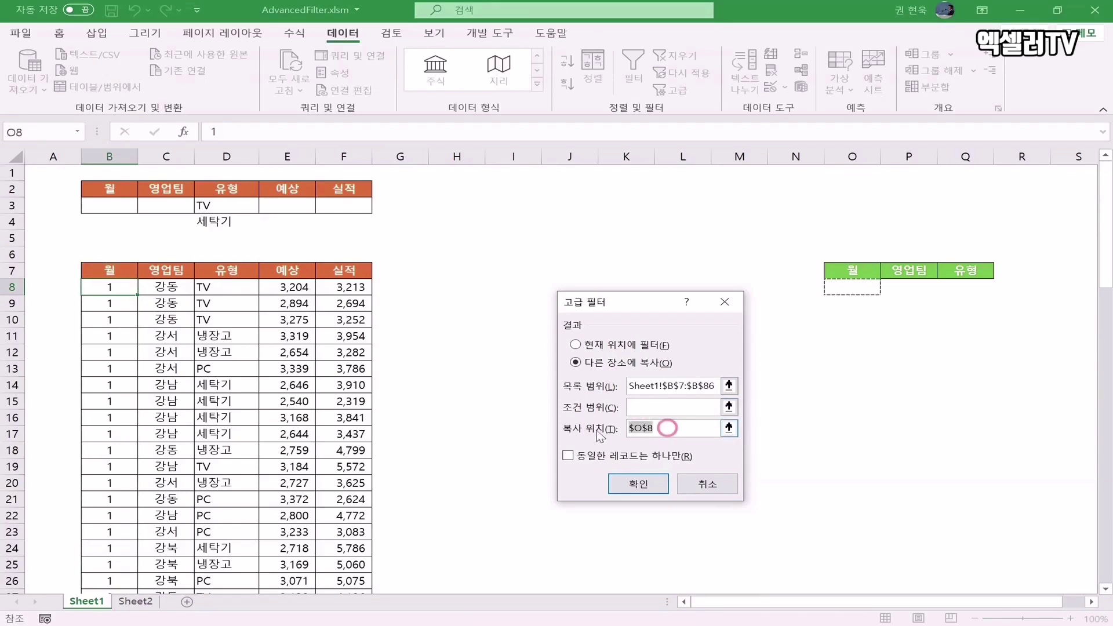
click(844, 274)
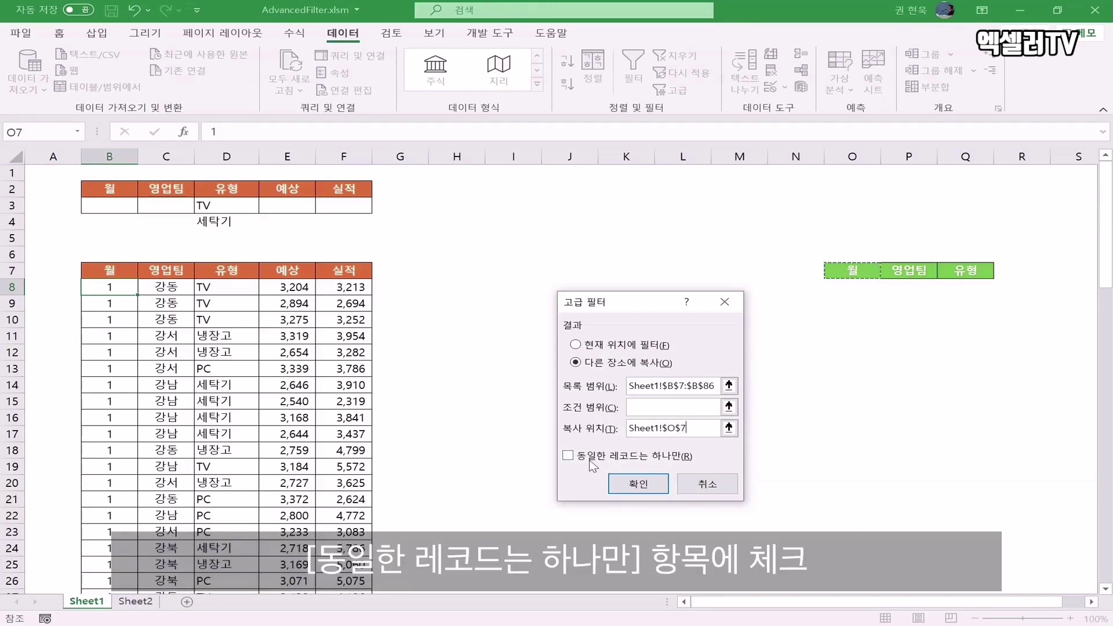
click(568, 457)
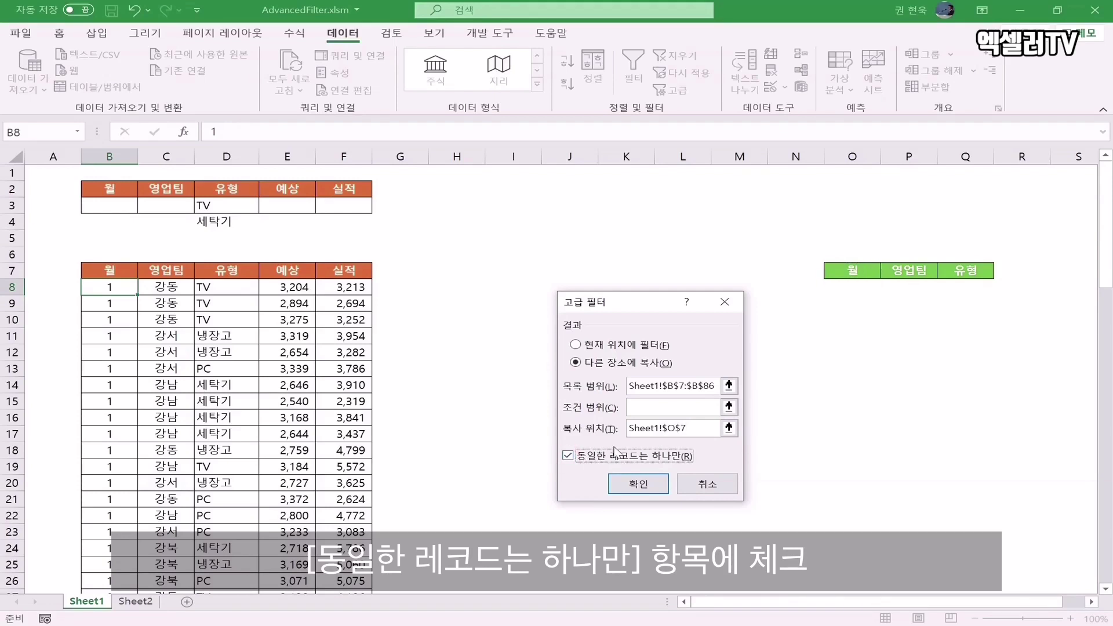
click(637, 488)
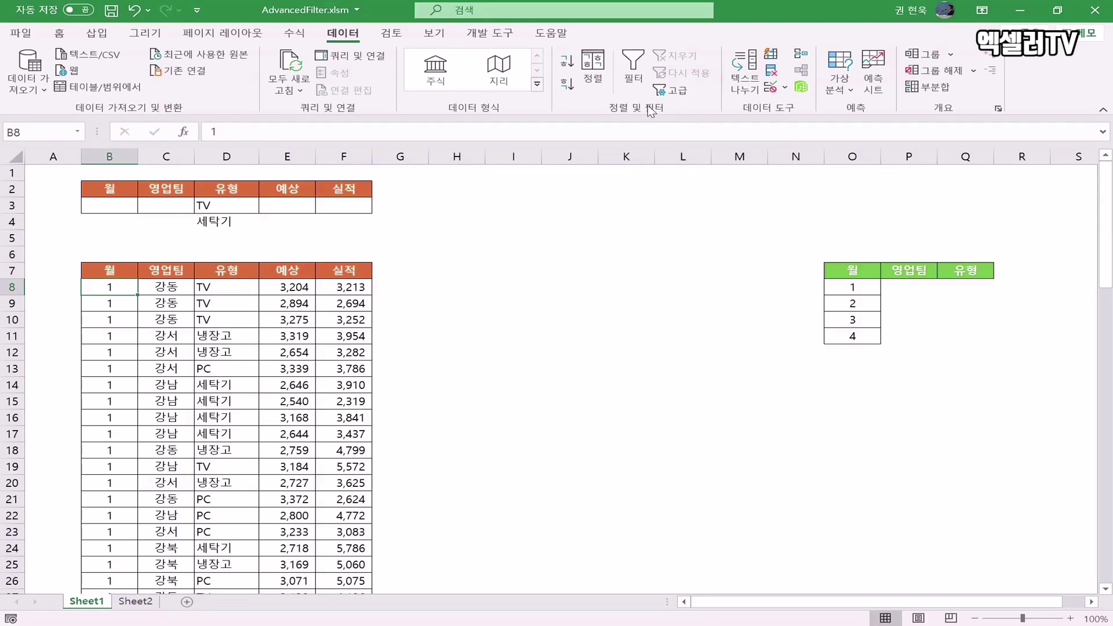
- Set up another Advanced Filter with the 영업팀 column C7:C86 as list range, copying to another location
click(673, 90)
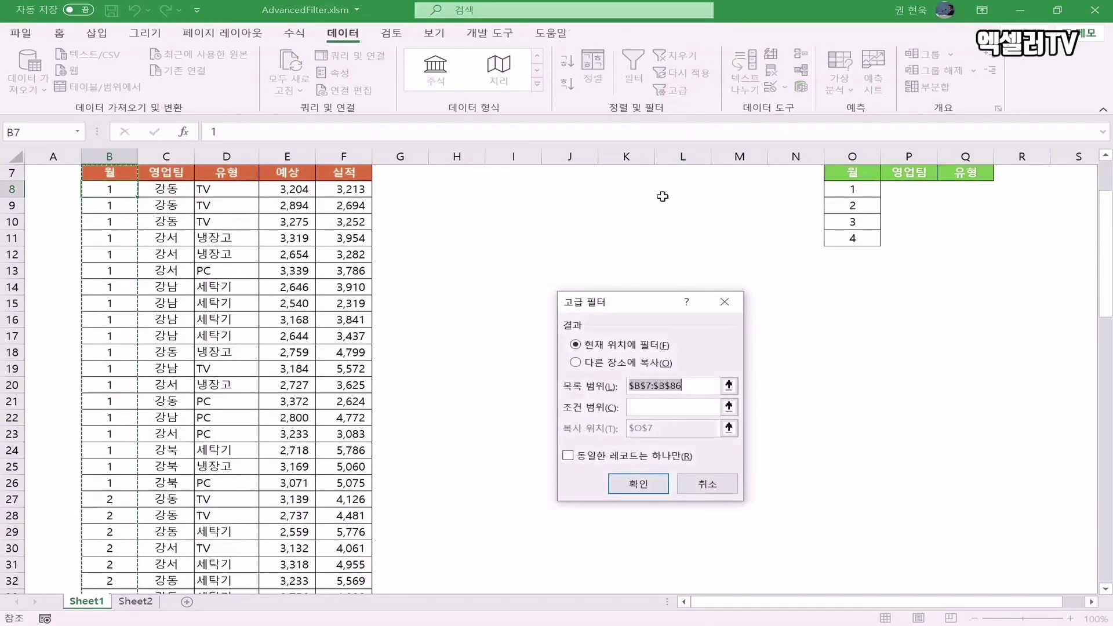
scroll(662, 197, up, 2)
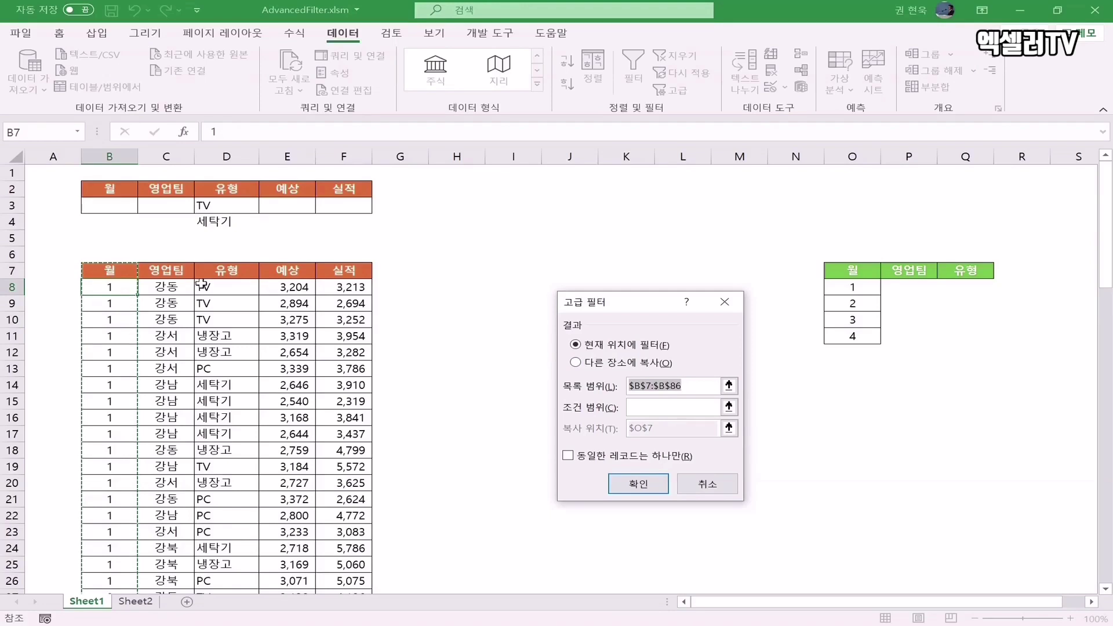
click(163, 269)
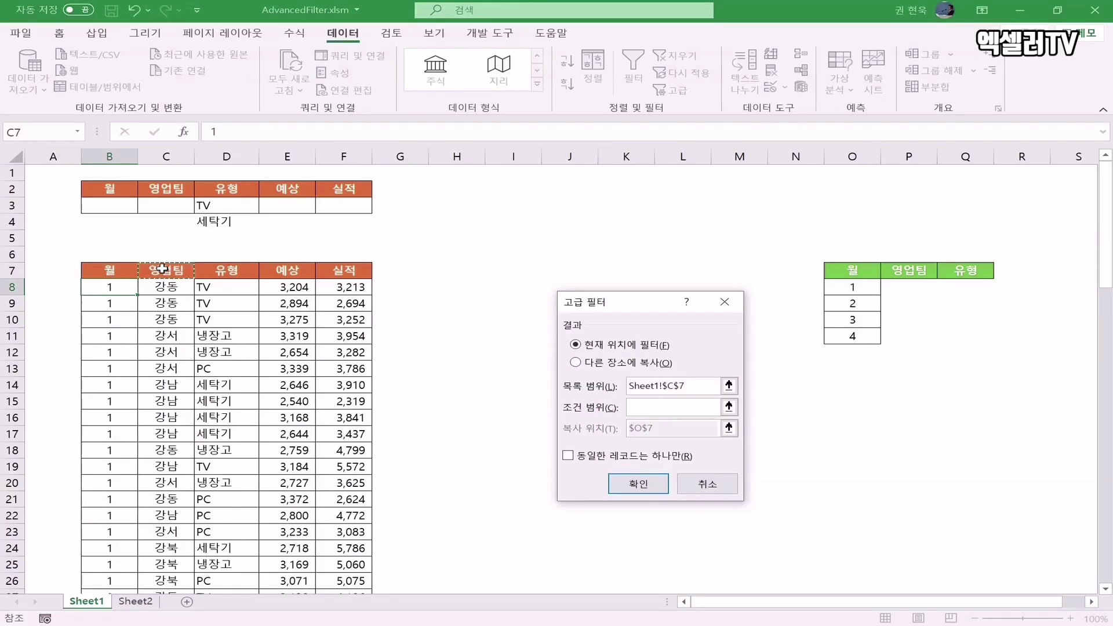
key(ctrl+shift+Down)
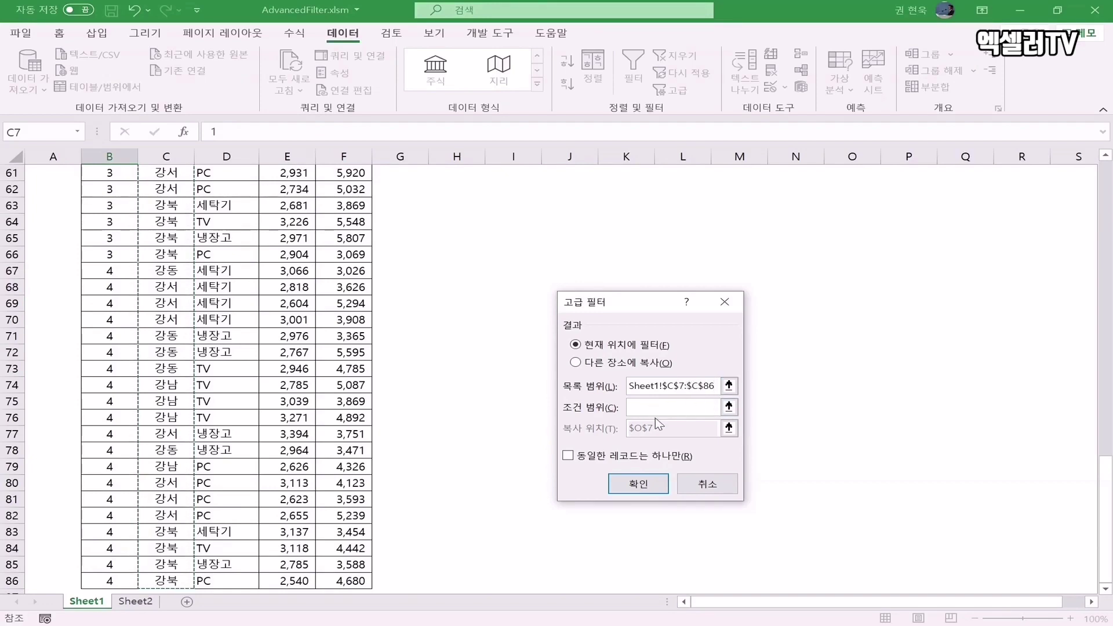
click(604, 364)
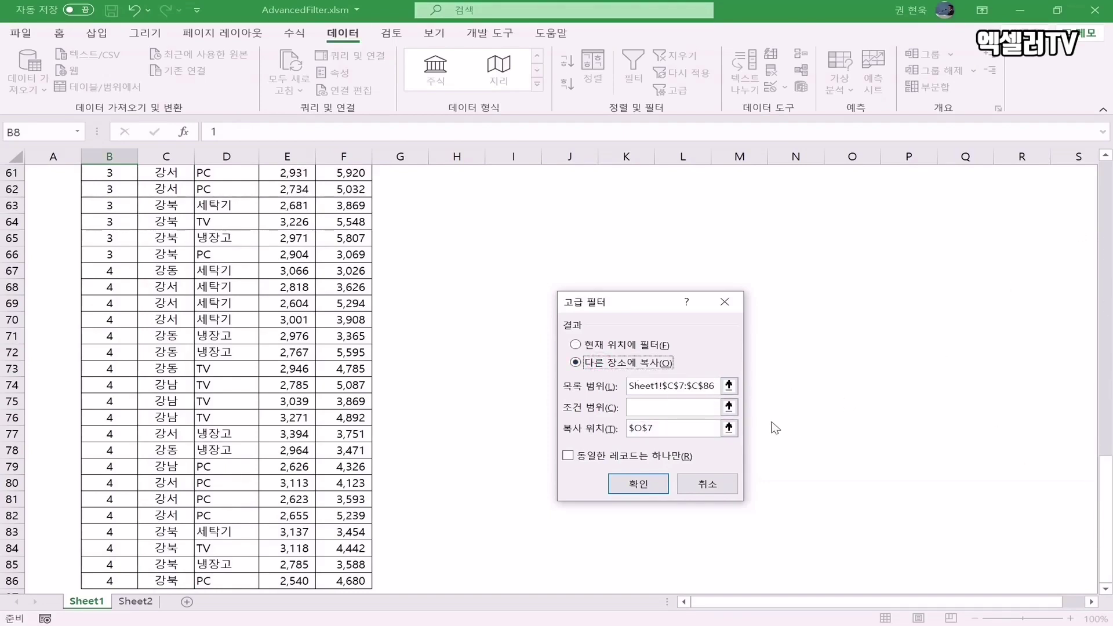
- Set the copy destination to P7, keep only unique records, and run the 영업팀 filter
click(713, 428)
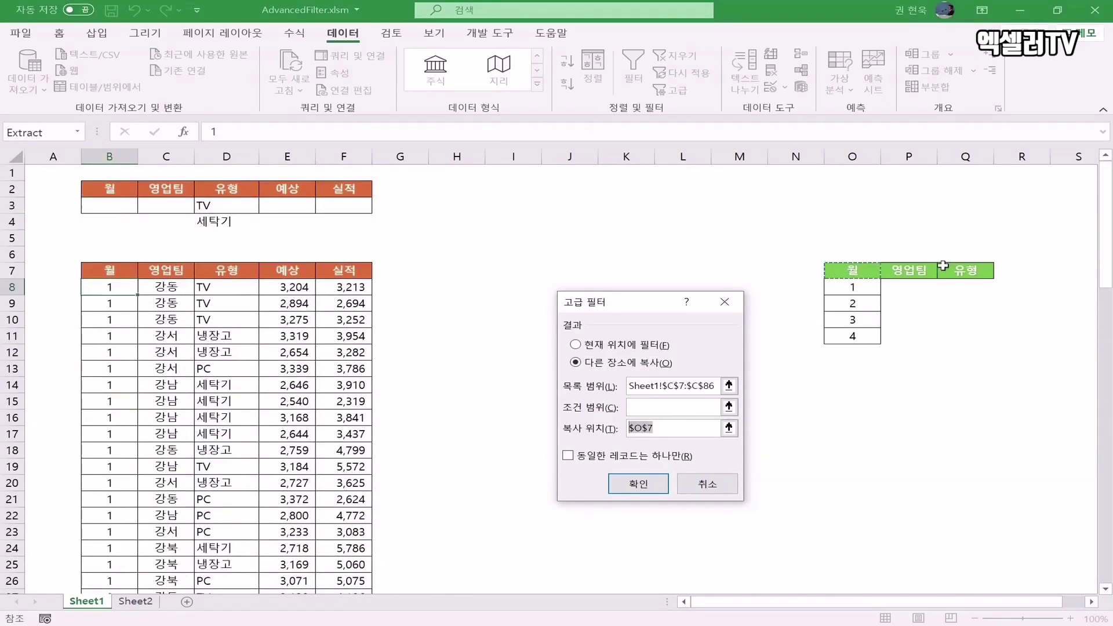
click(917, 270)
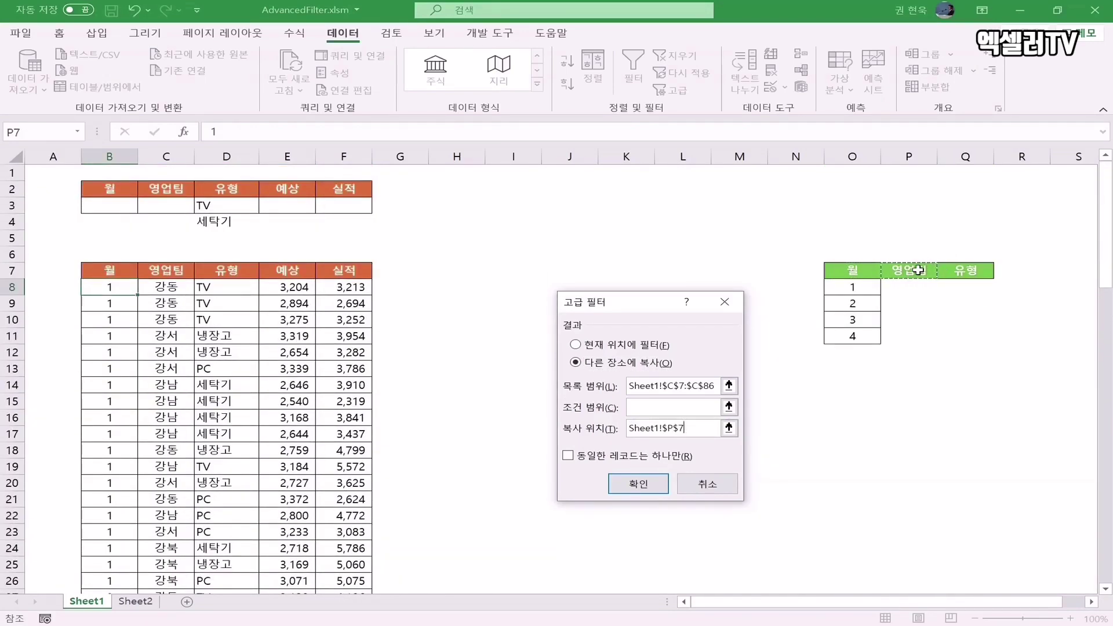
click(584, 458)
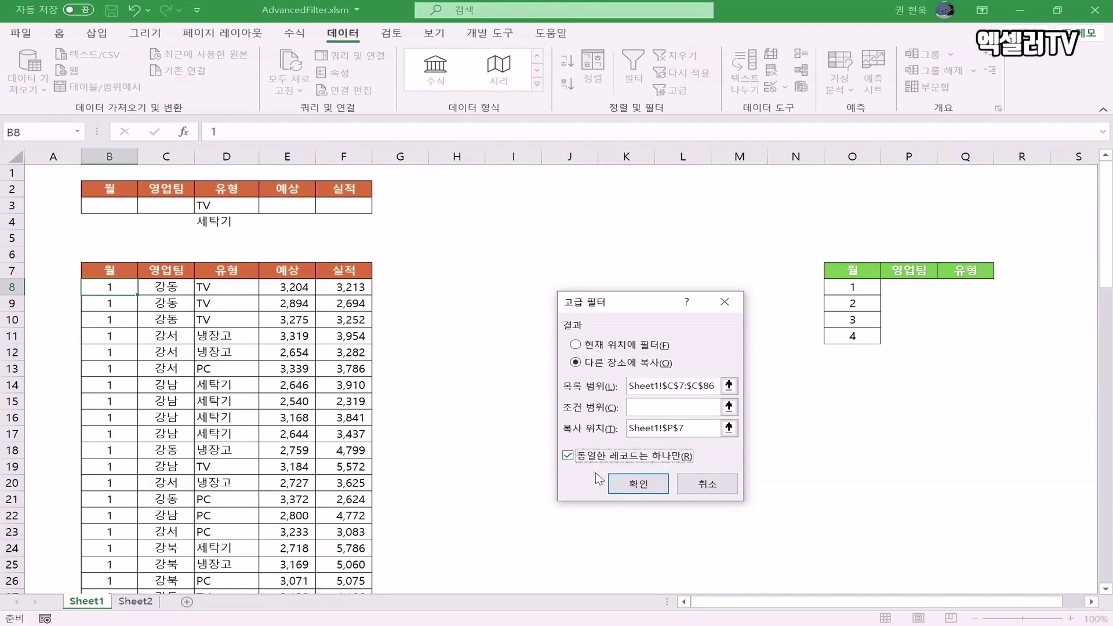
click(638, 486)
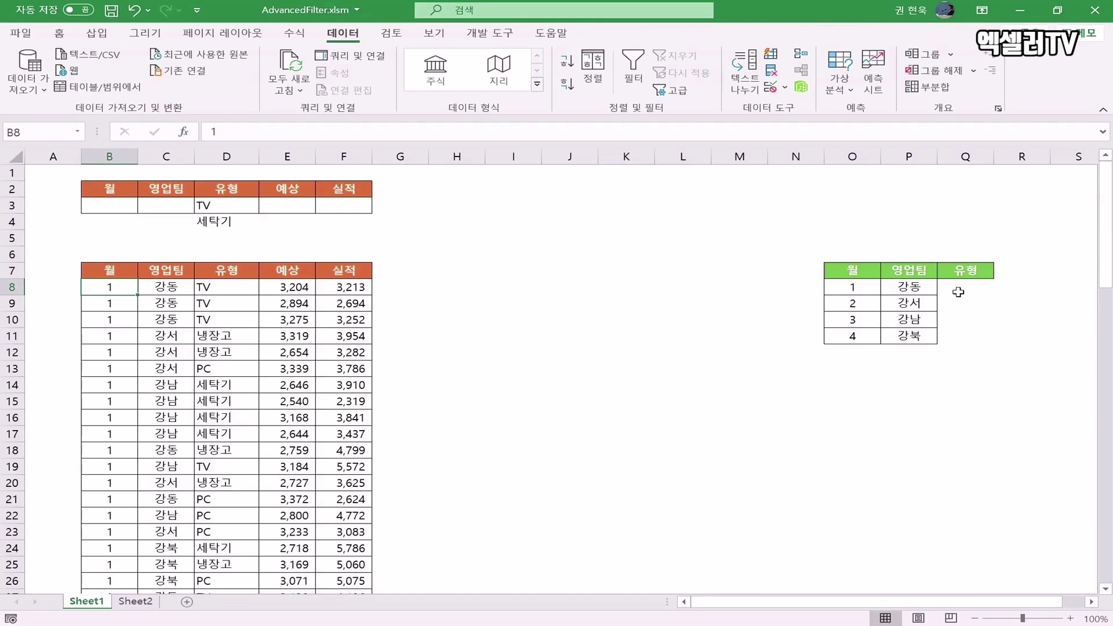
- Extract the unique 유형 values from D7:D86 to Q7 with an Advanced Filter set to unique records only
click(675, 91)
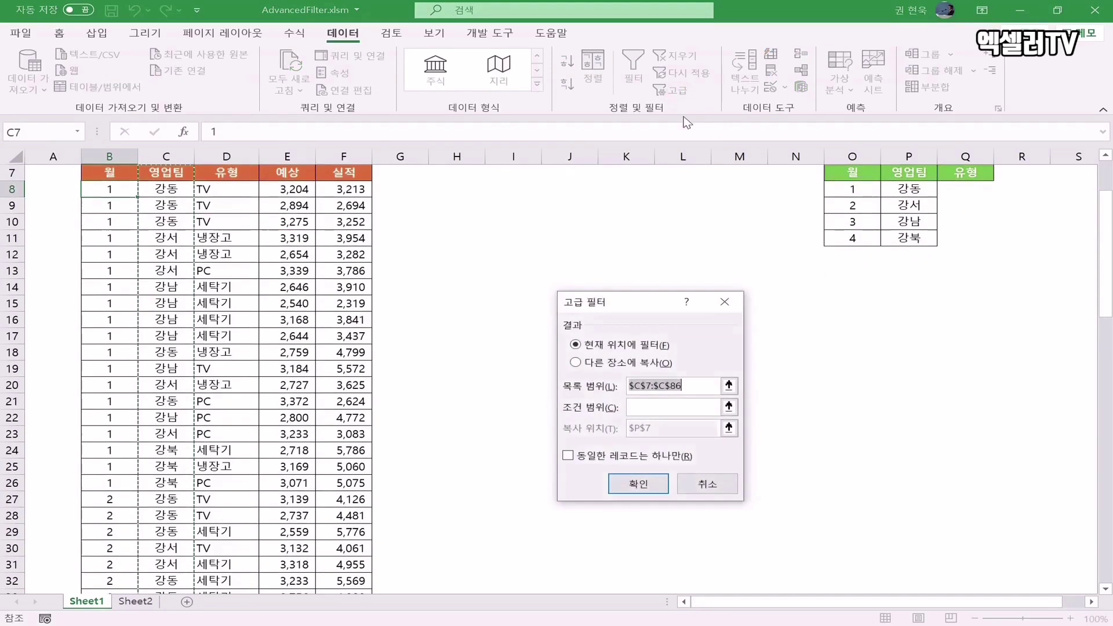
click(664, 364)
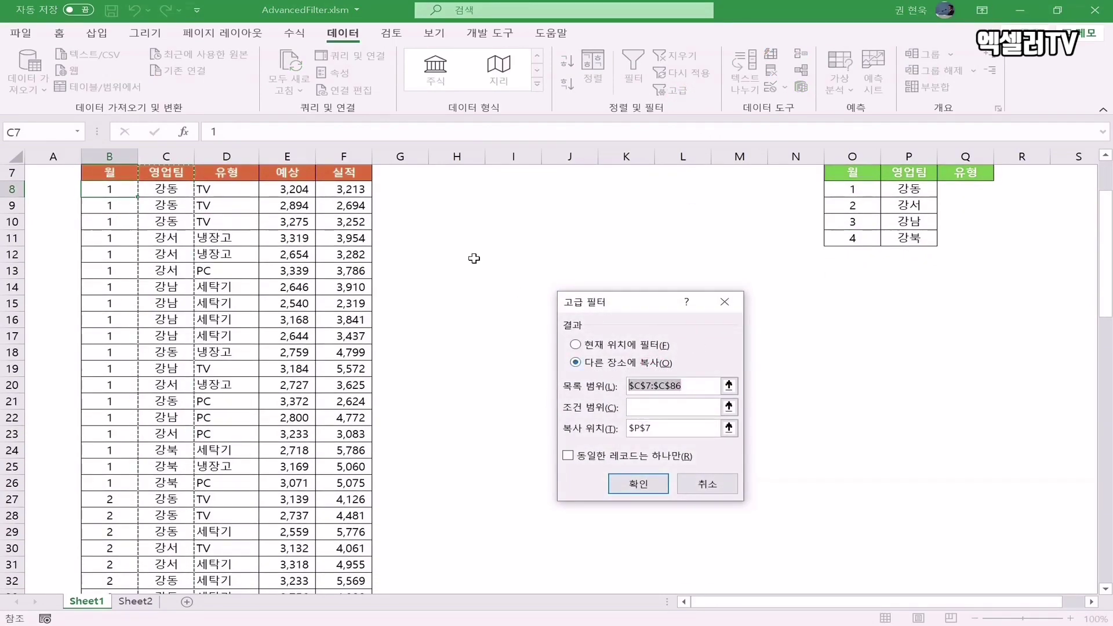
click(241, 175)
key(ctrl+shift+Down)
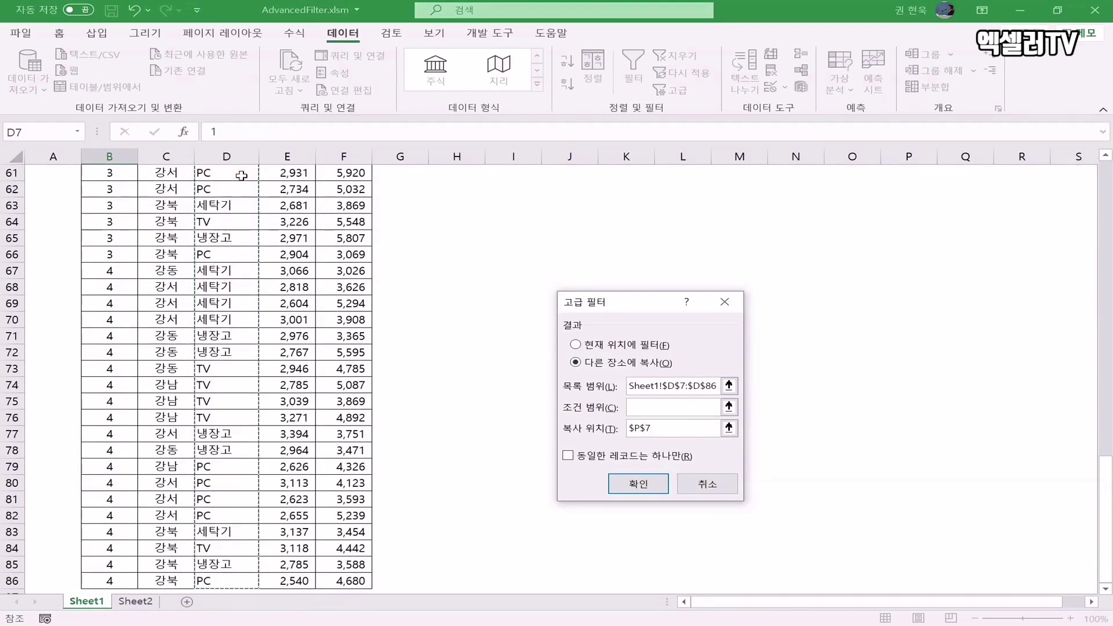
click(675, 422)
click(980, 171)
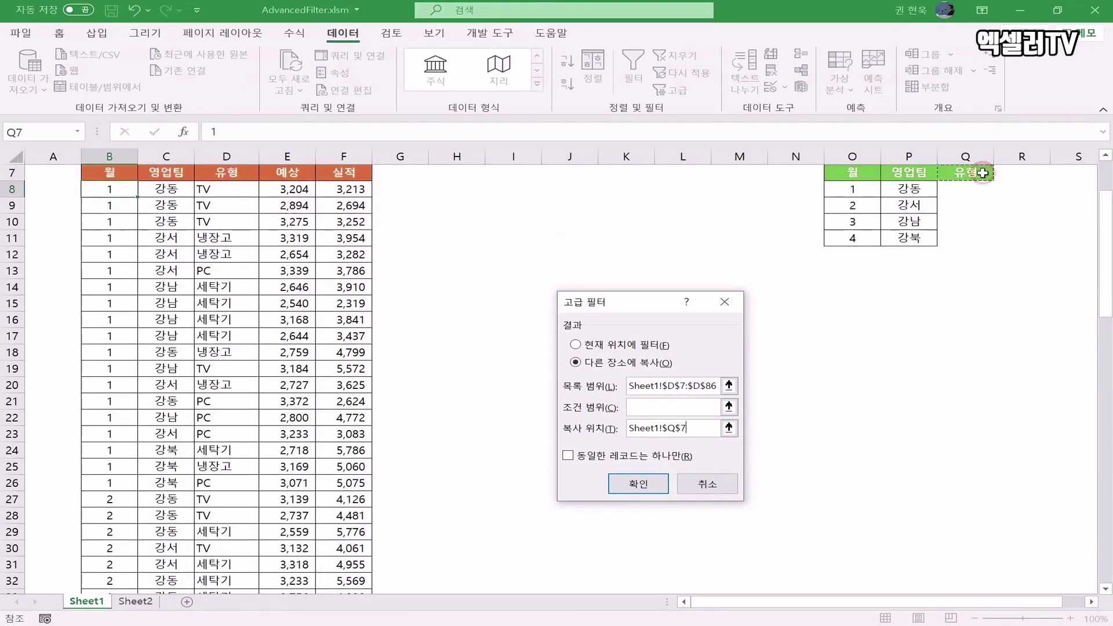
click(636, 481)
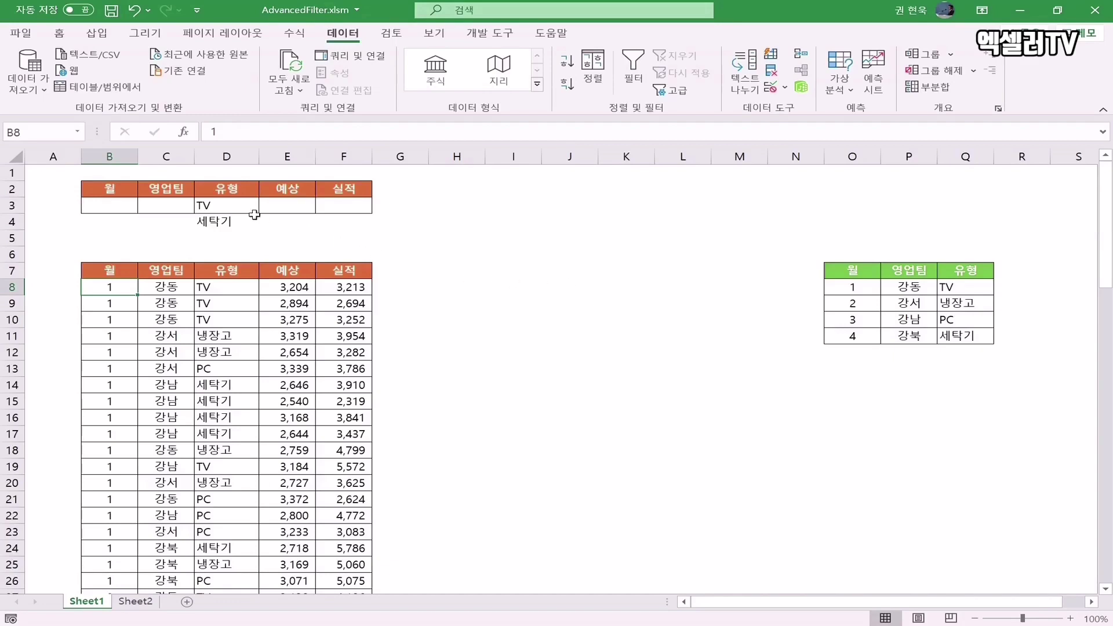
- Clear the TV and 세탁기 criteria from D3:D4
drag(233, 207, 236, 221)
key(Delete)
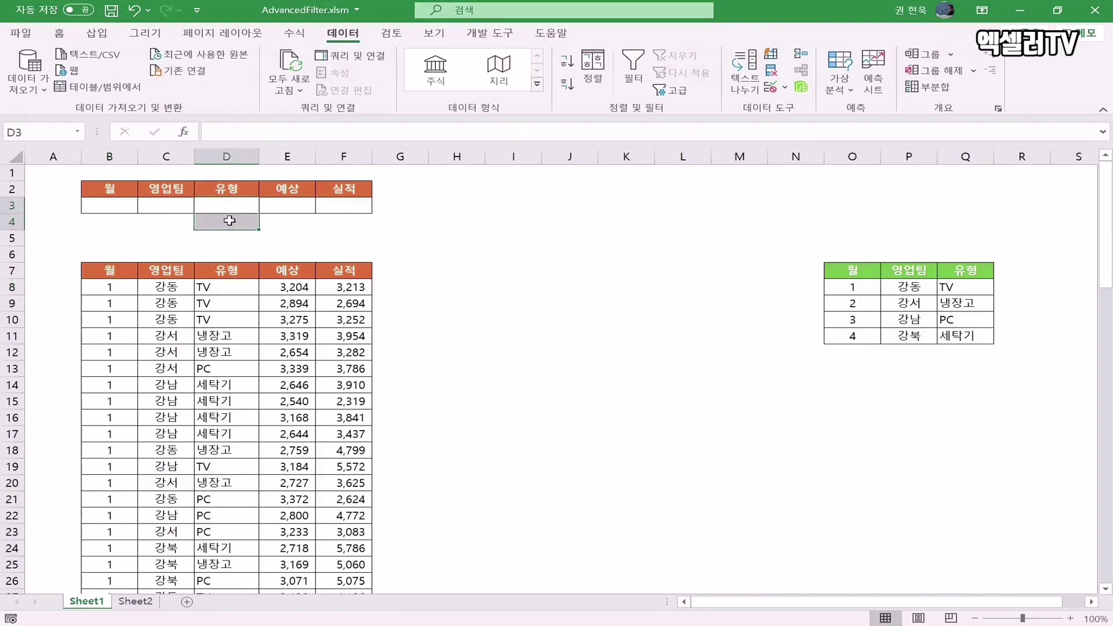
click(174, 286)
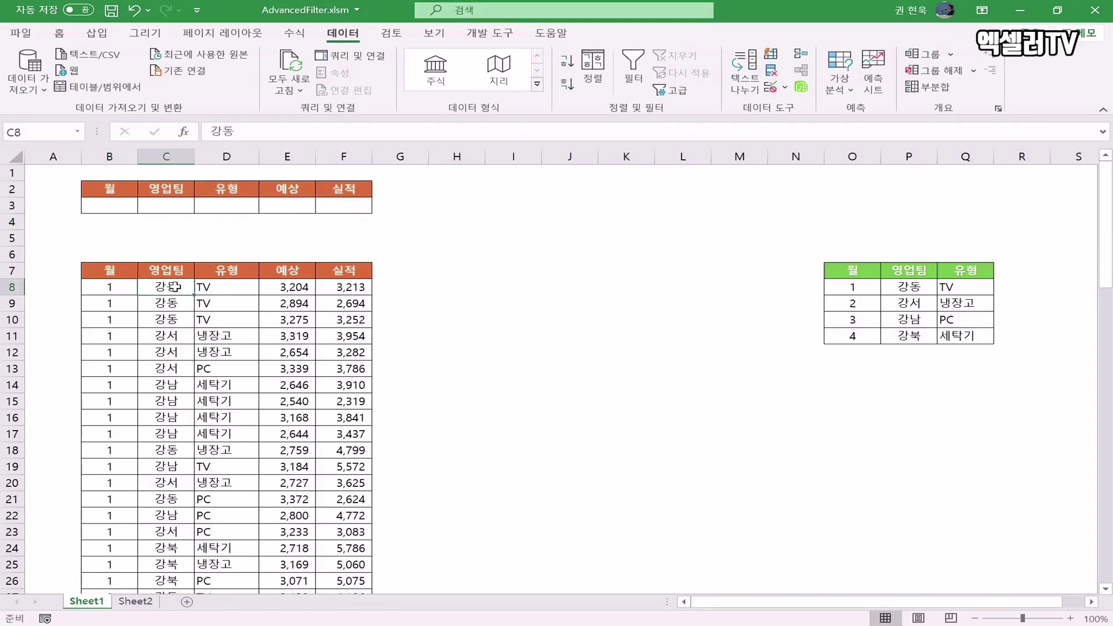
- Add a 목록 data validation to B3 with source O8:O11 and choose 2 as the 월 criterion
click(110, 205)
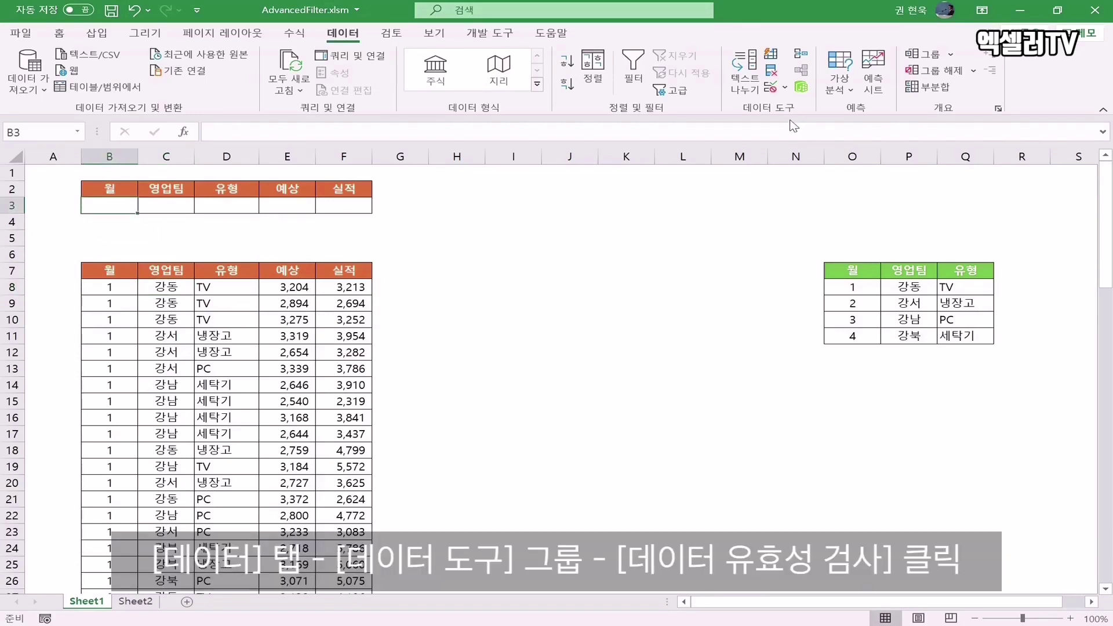
click(771, 88)
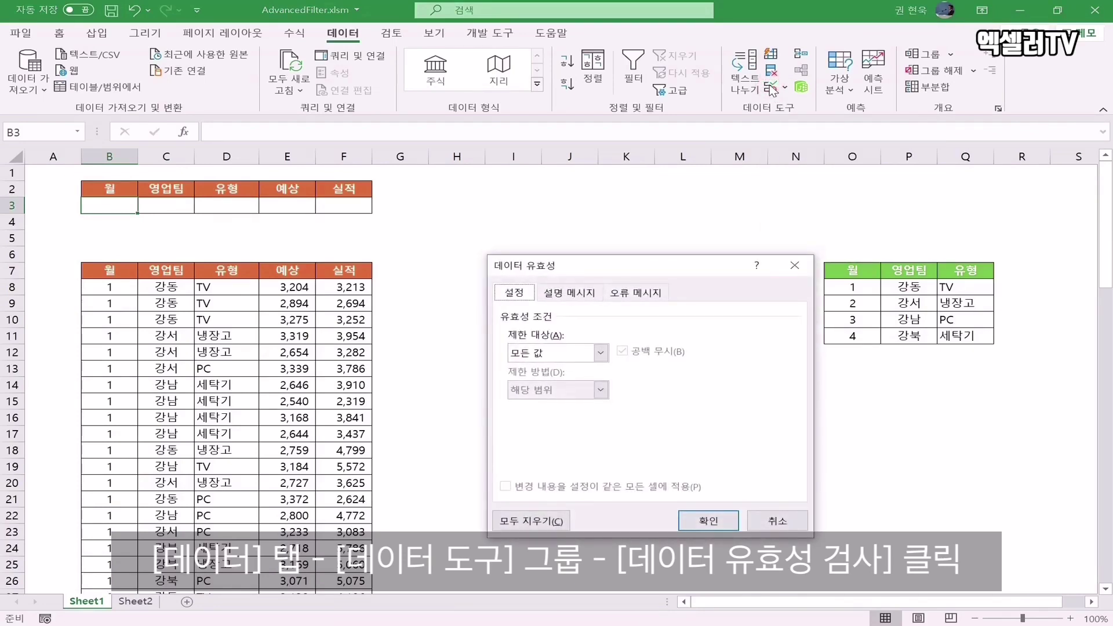
click(601, 354)
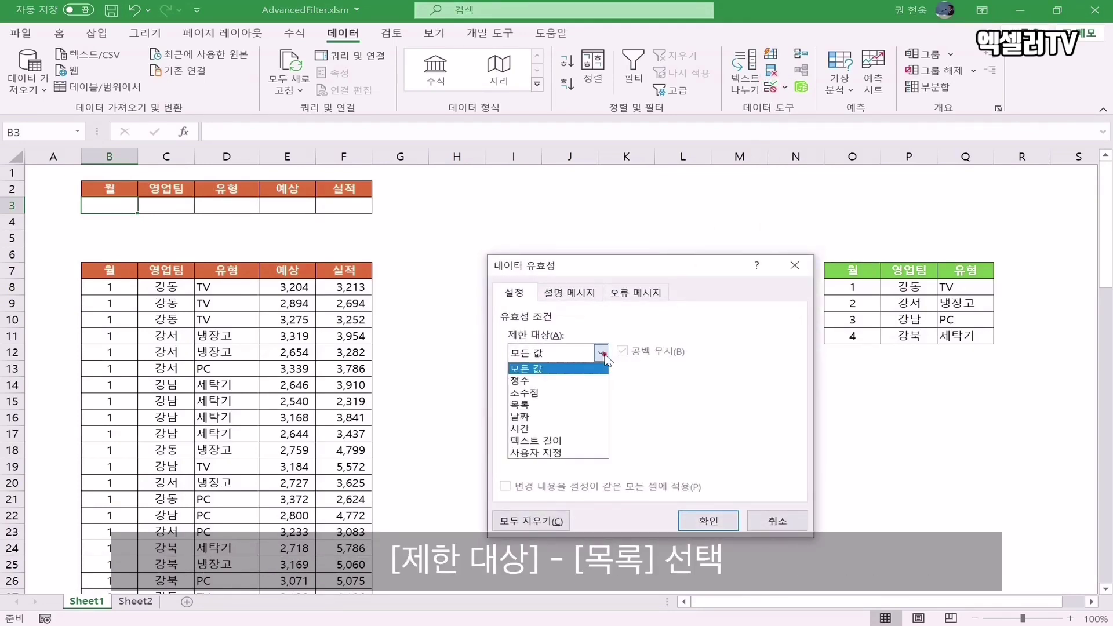
click(550, 404)
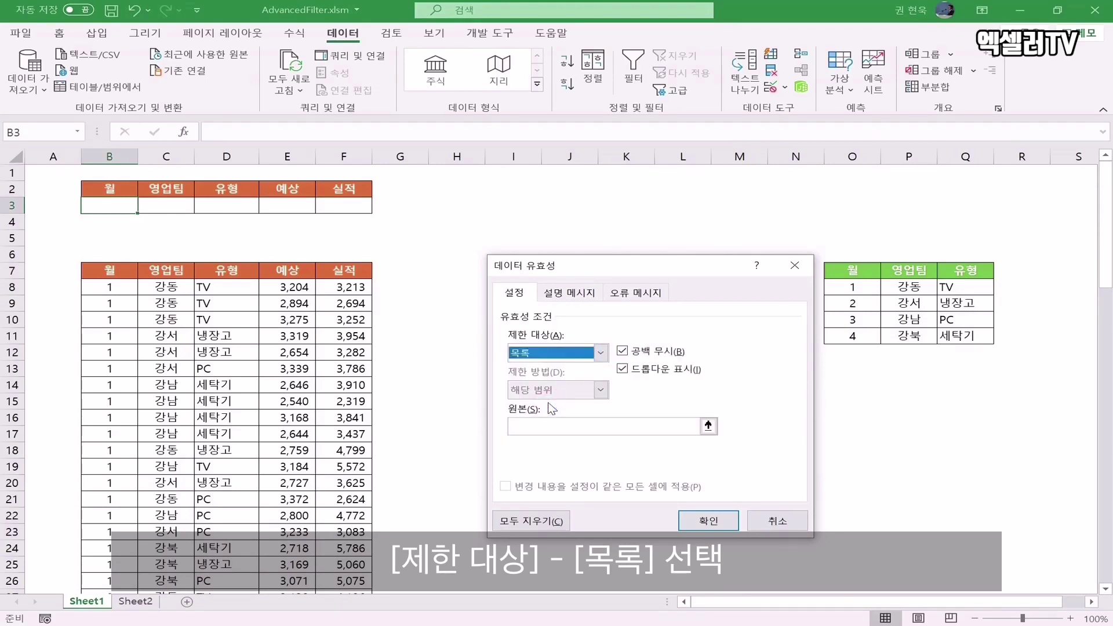
click(532, 428)
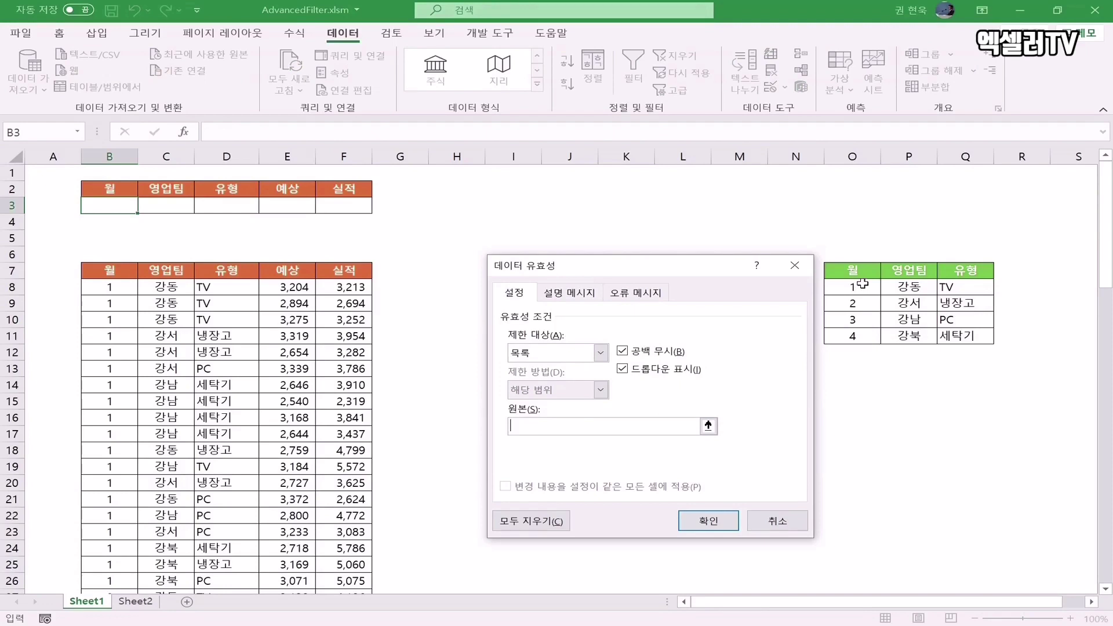
drag(862, 283, 868, 331)
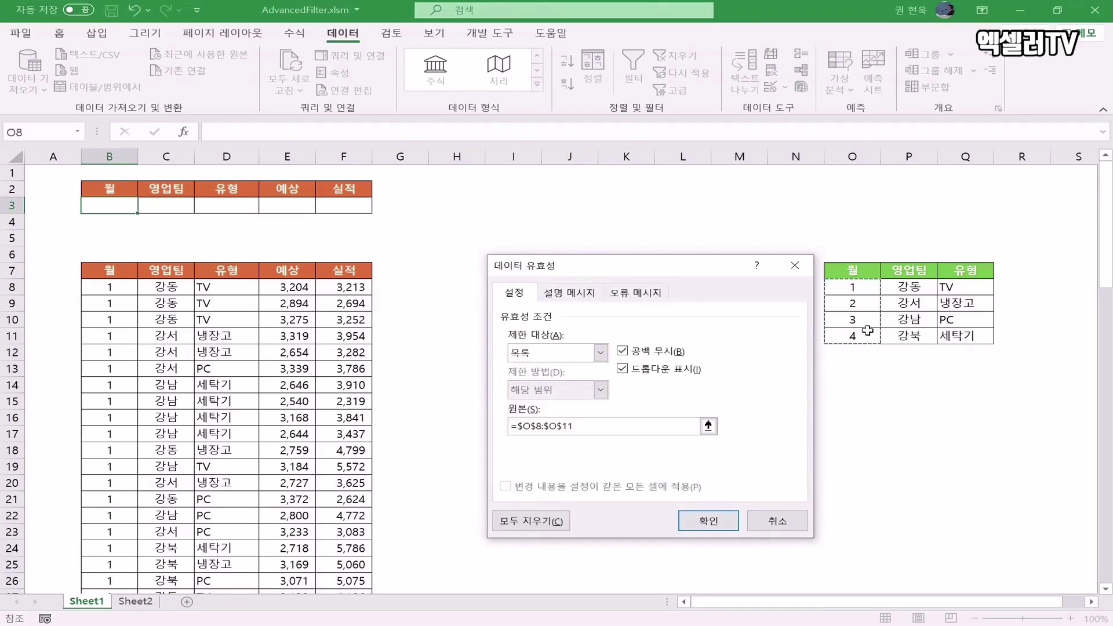
click(729, 526)
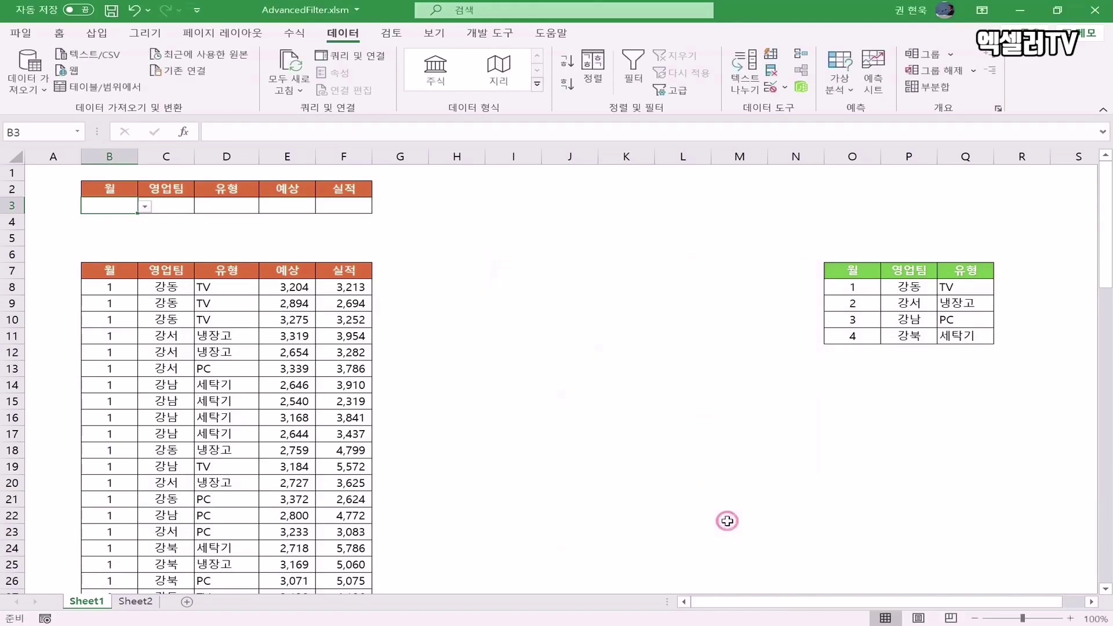
click(145, 207)
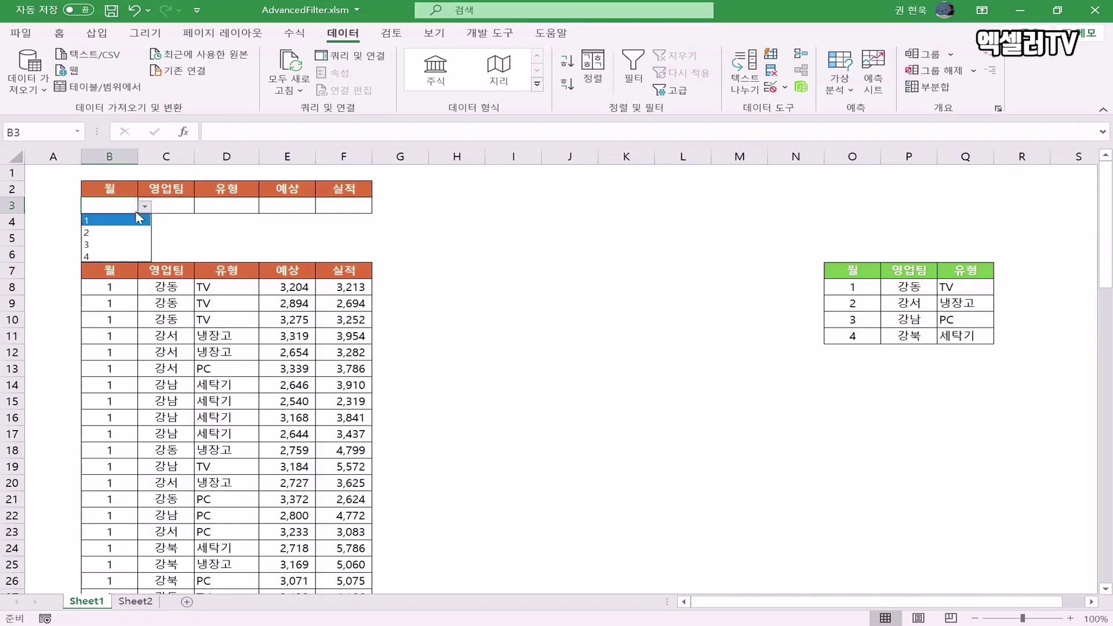
click(119, 233)
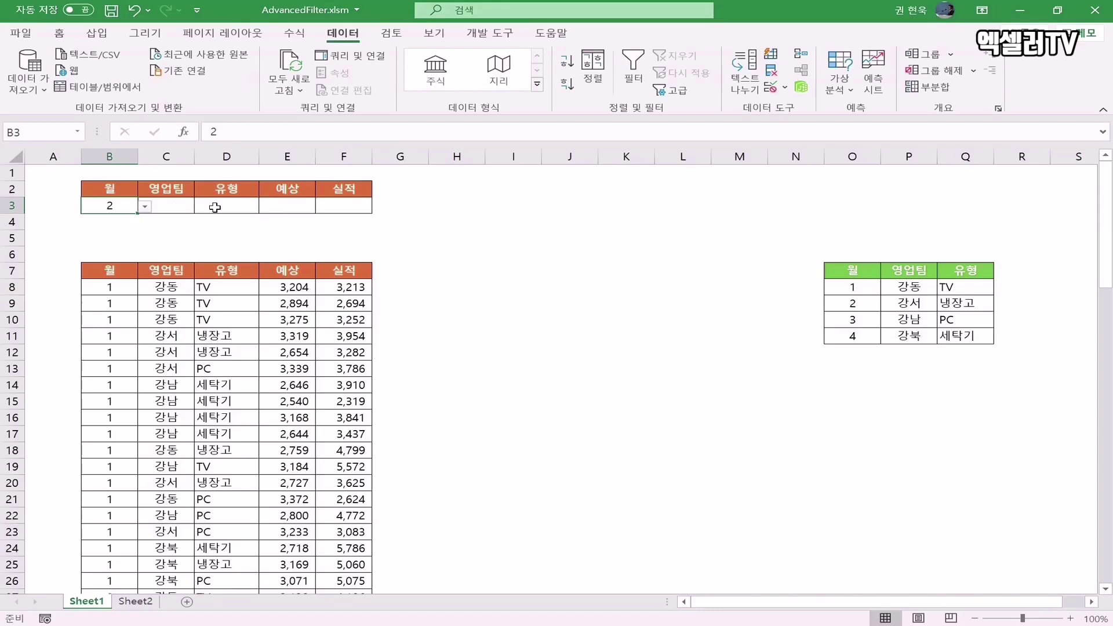
- Add a 목록 data validation to the 영업팀 criteria cell C3 with source P8:P11
click(174, 208)
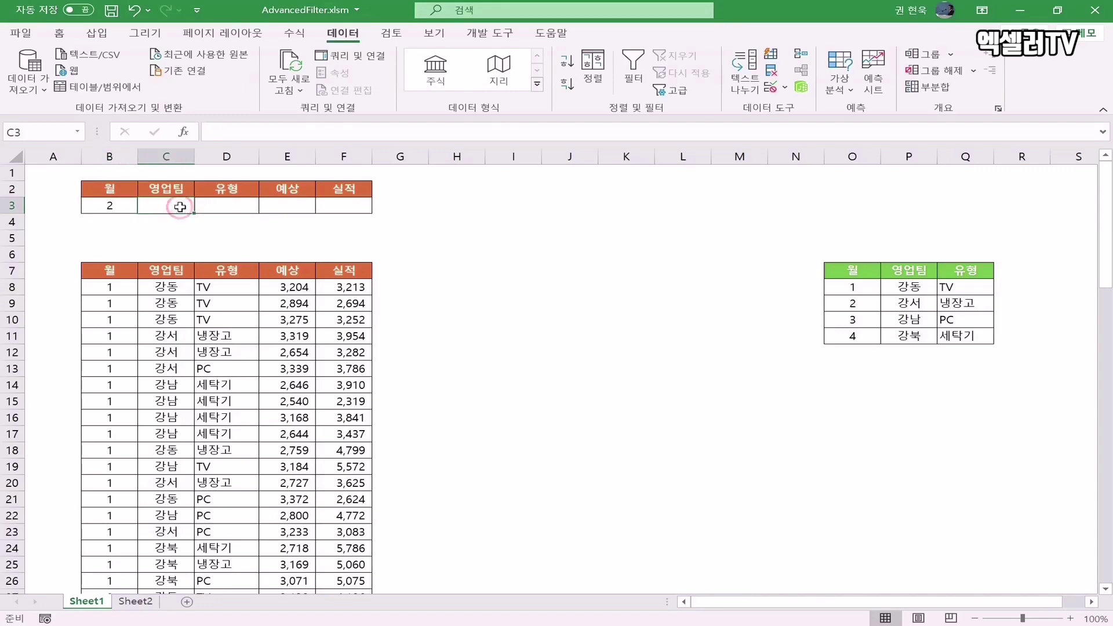
click(769, 88)
click(600, 352)
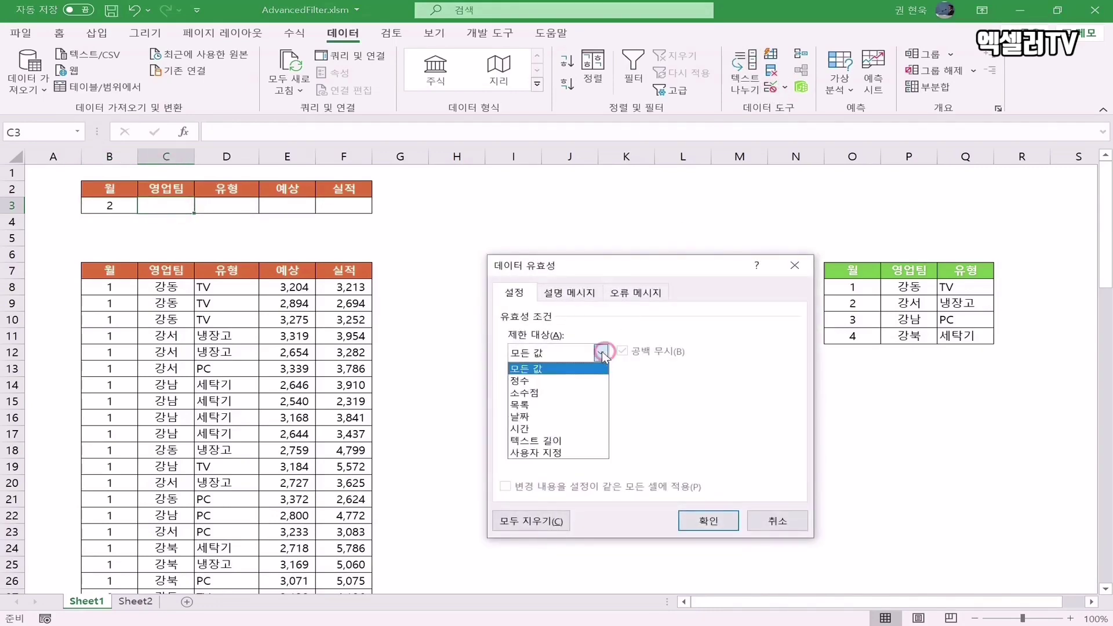
click(548, 406)
click(570, 429)
drag(916, 292, 921, 335)
click(706, 521)
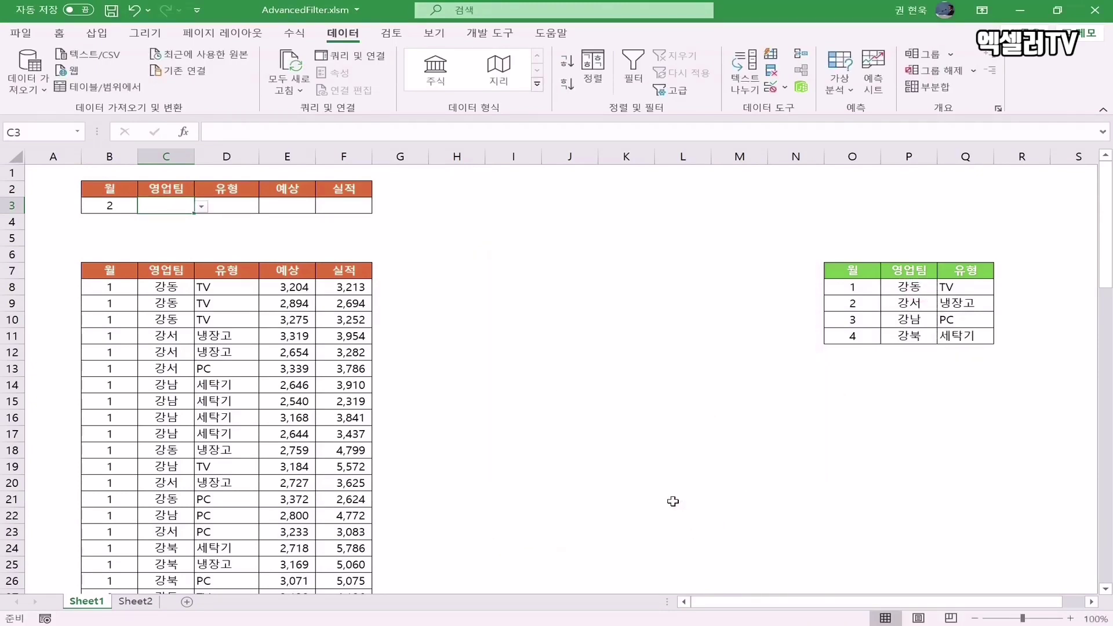
- Add a 목록 data validation to the 유형 criteria cell D3 with source Q8:Q11
click(225, 207)
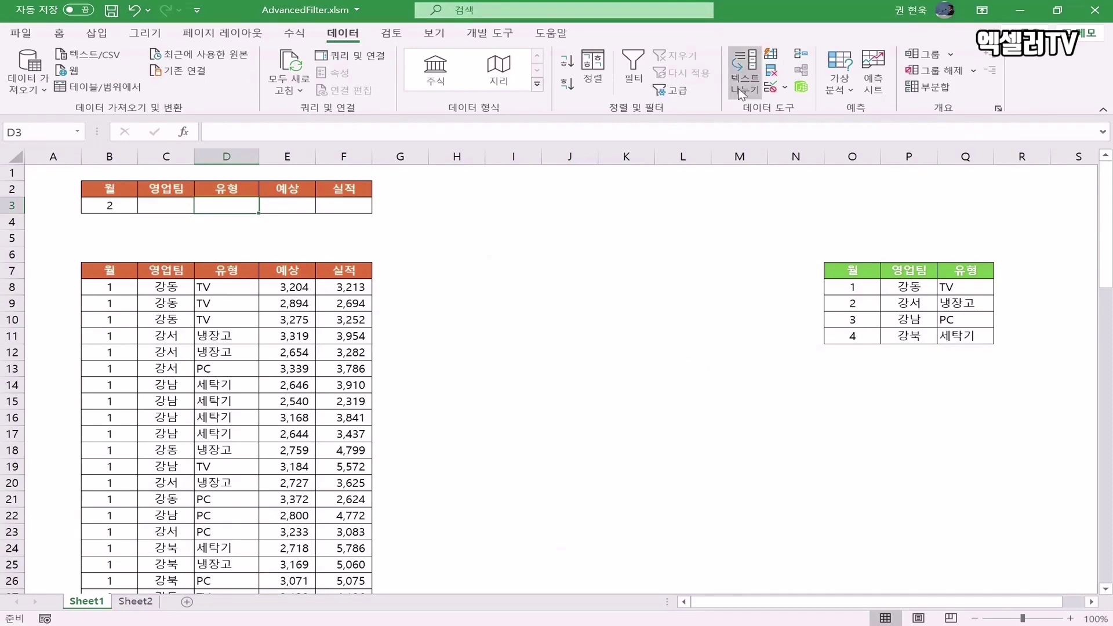
click(770, 87)
click(601, 352)
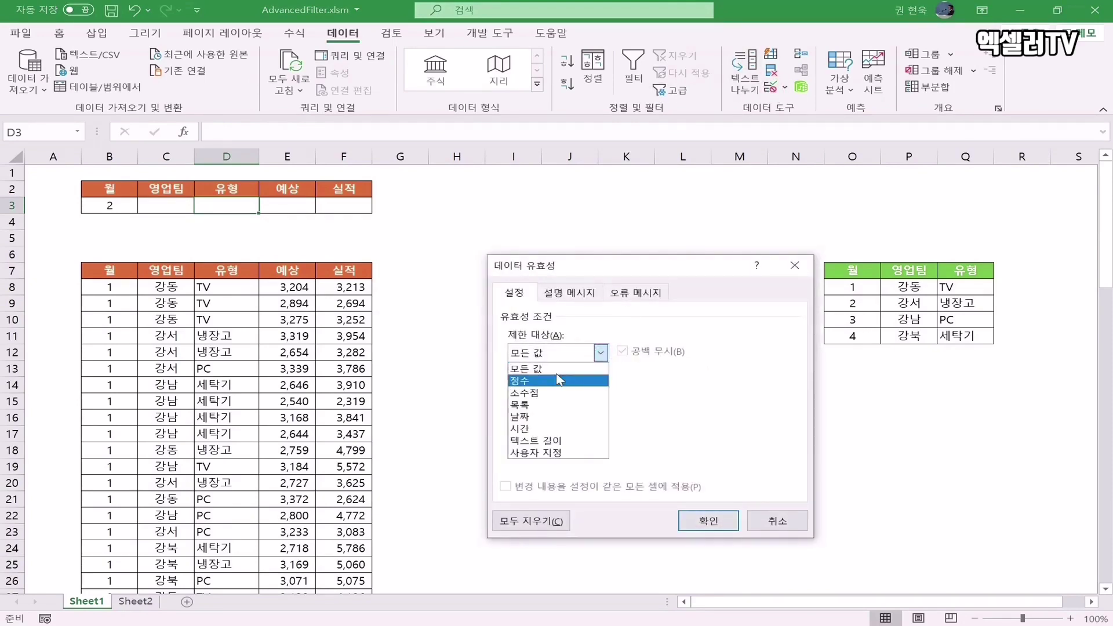
click(525, 405)
click(534, 425)
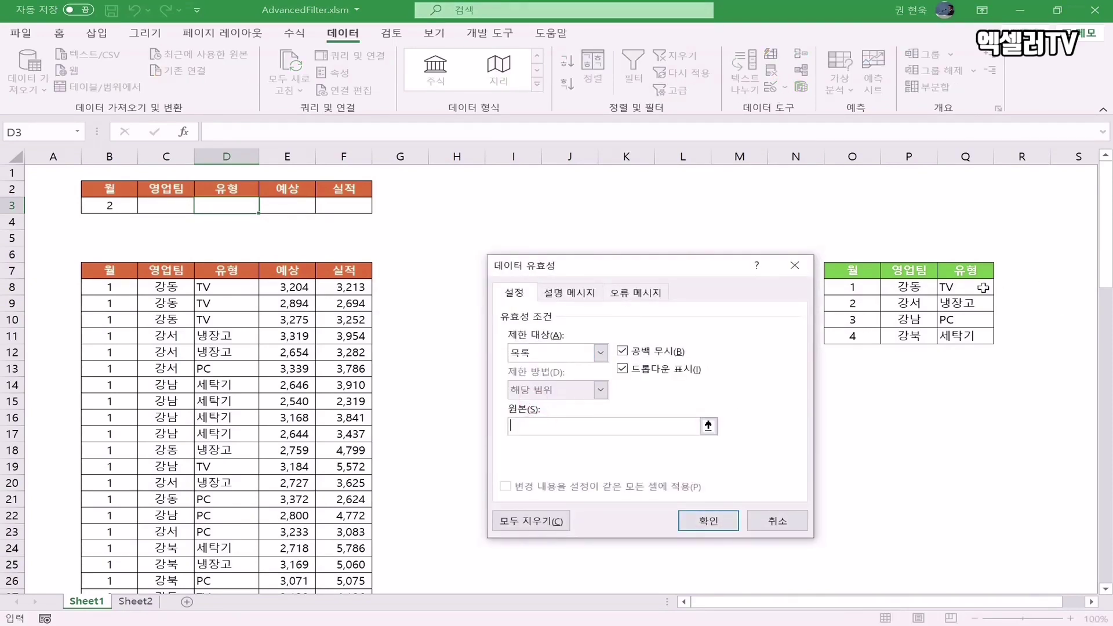
drag(983, 288, 976, 335)
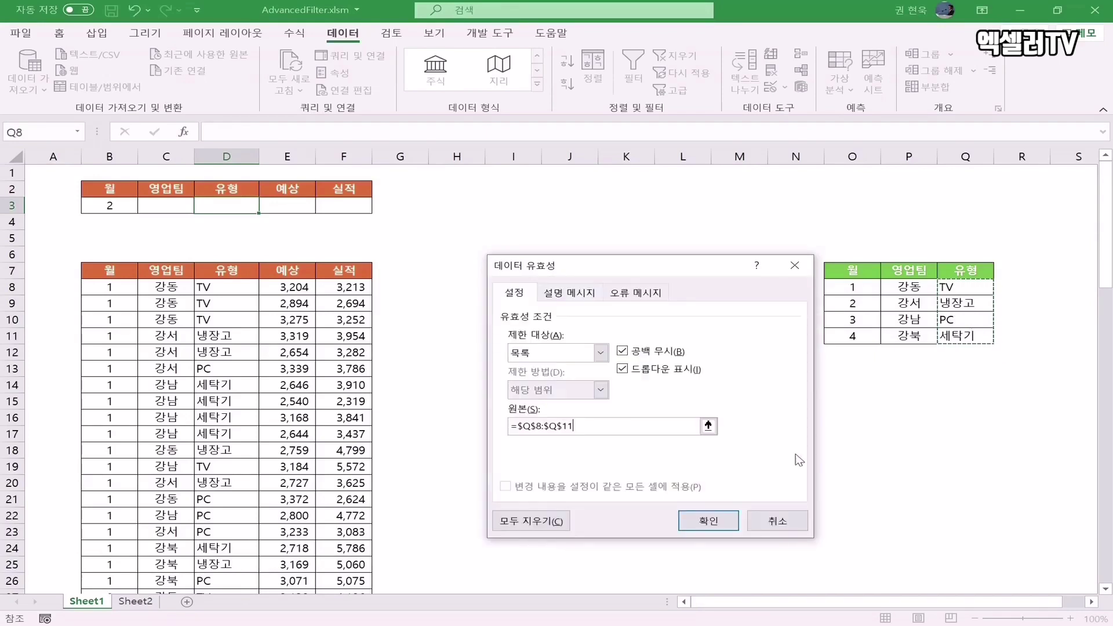
click(708, 520)
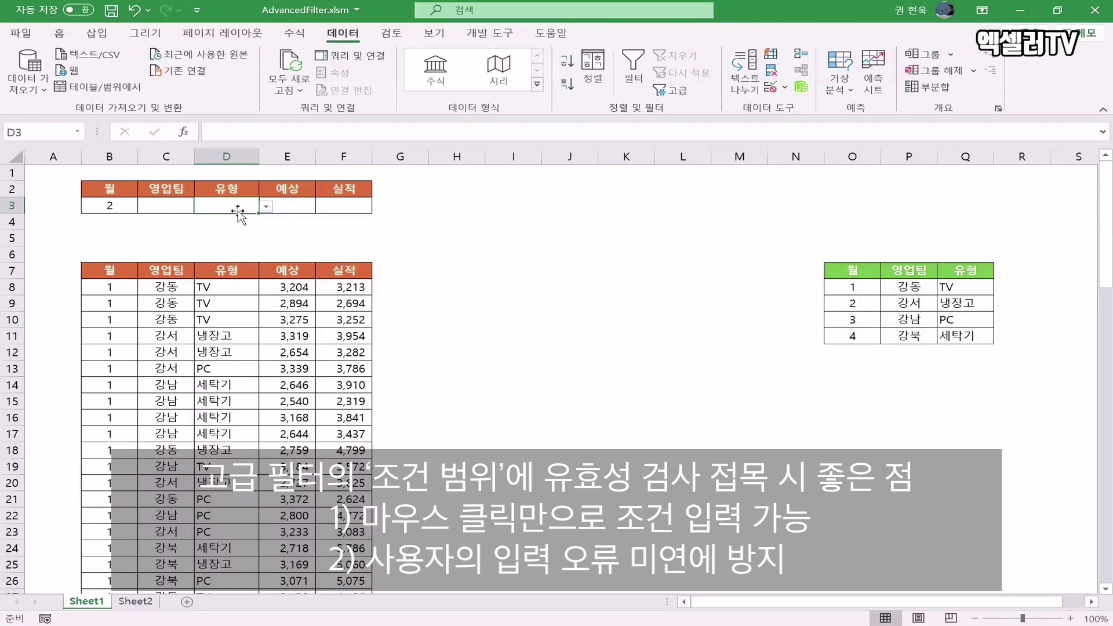
- Choose 강서 from the dropdown list of the 영업팀 criteria cell C3
click(175, 208)
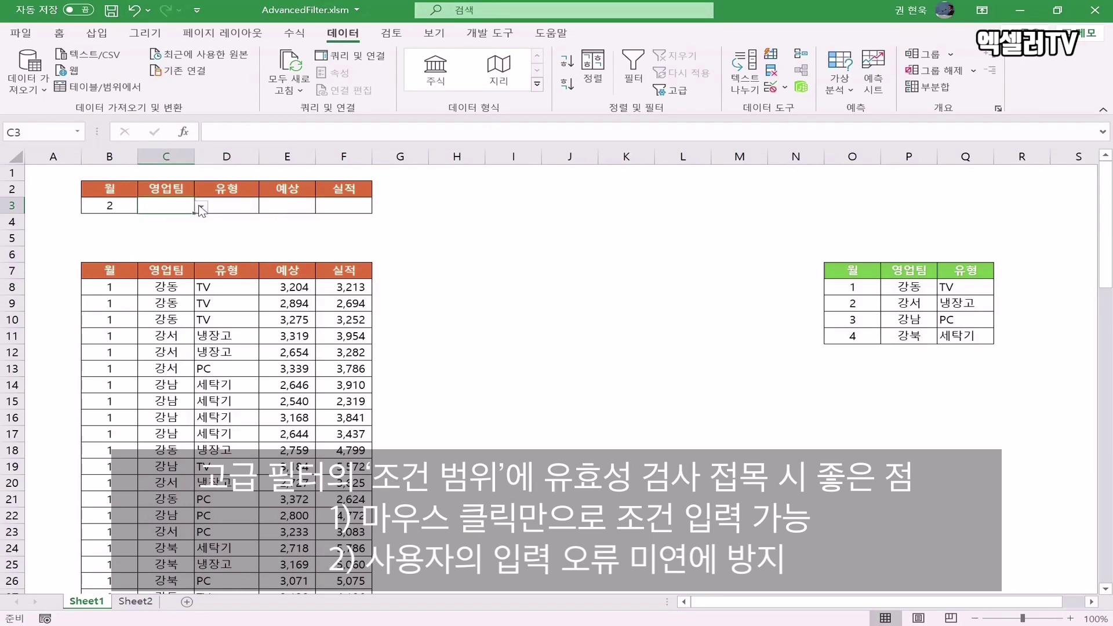
click(201, 207)
click(150, 232)
click(169, 286)
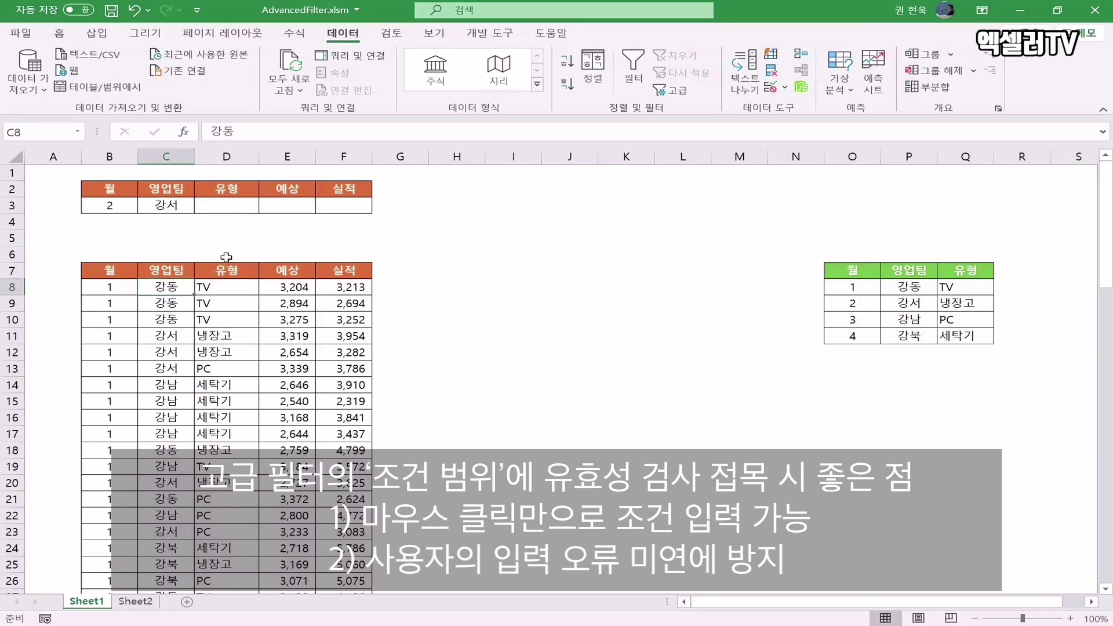
click(223, 134)
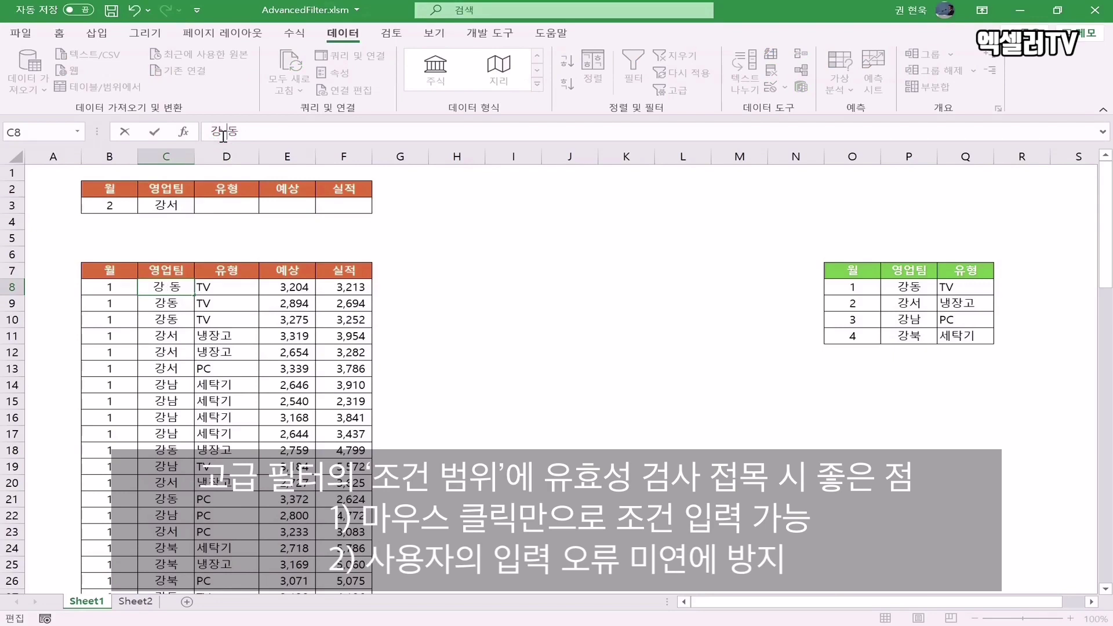
key(Escape)
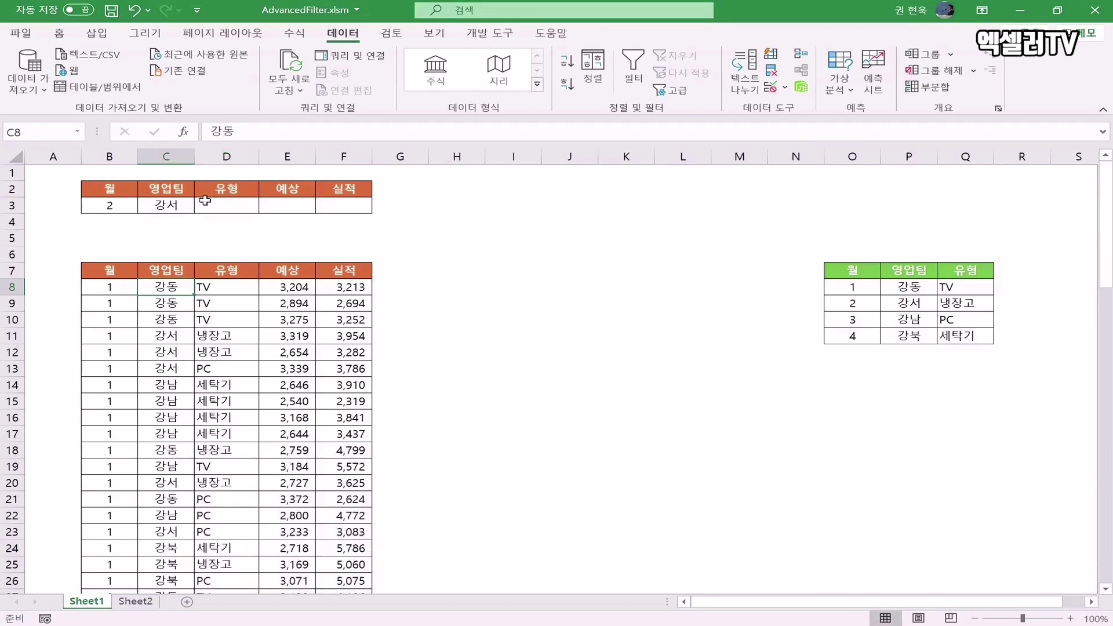
click(174, 207)
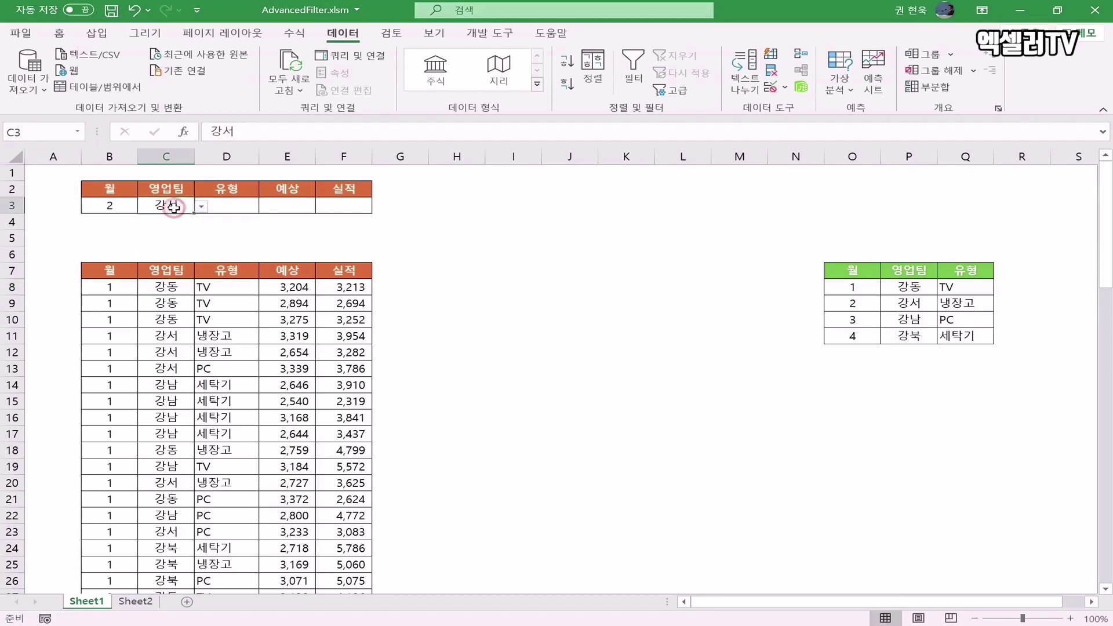
- Set up an Advanced Filter that copies to another location, with the whole data table B7:F86 as list range
click(142, 288)
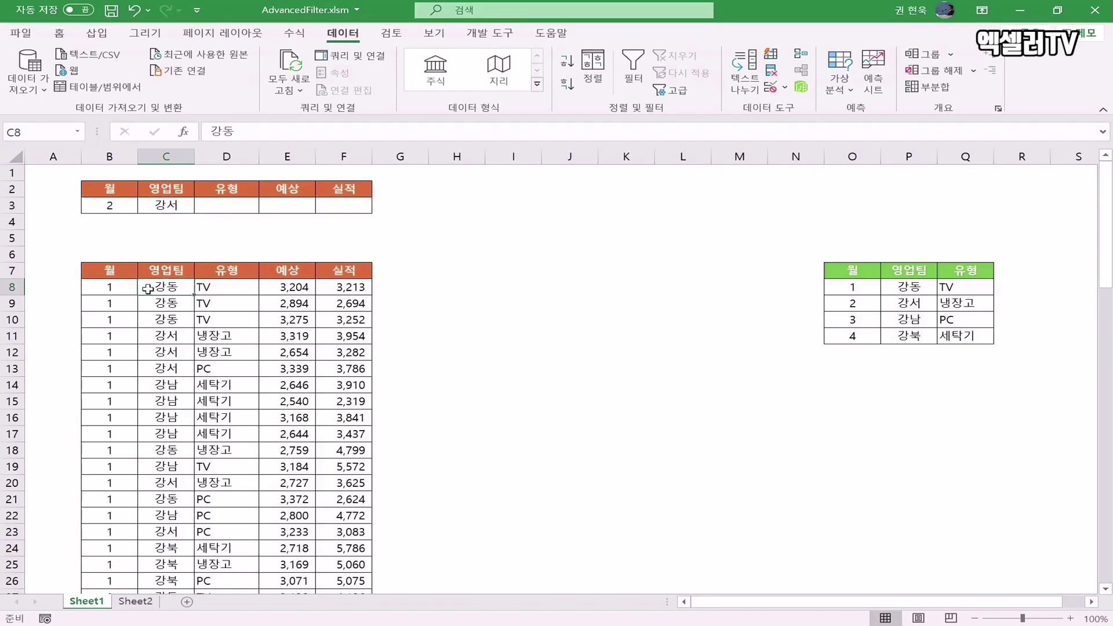
click(674, 93)
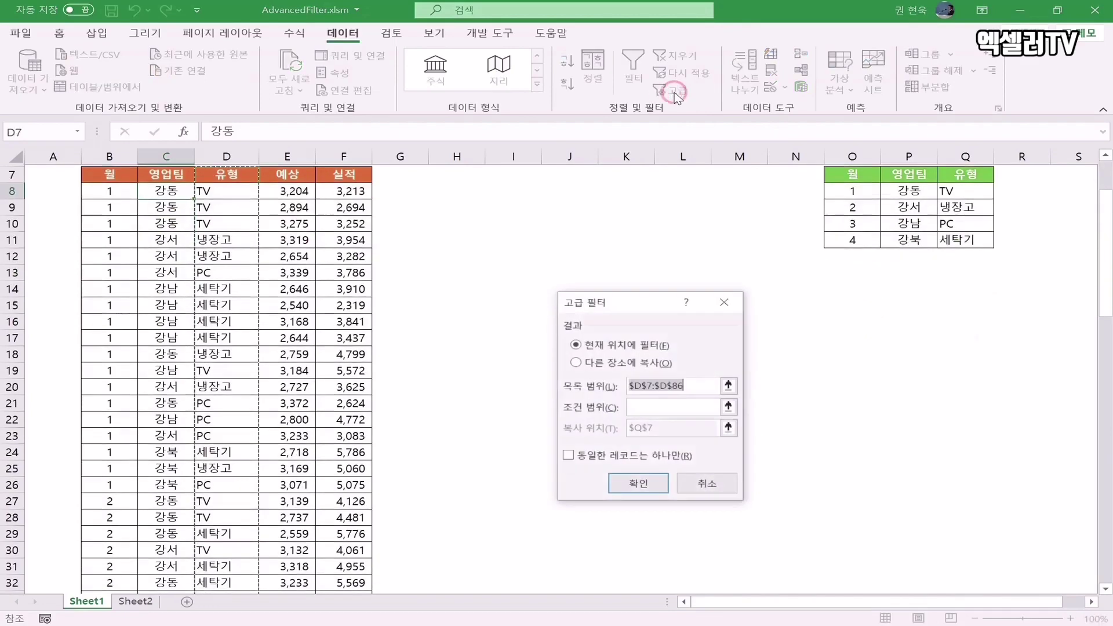
click(618, 365)
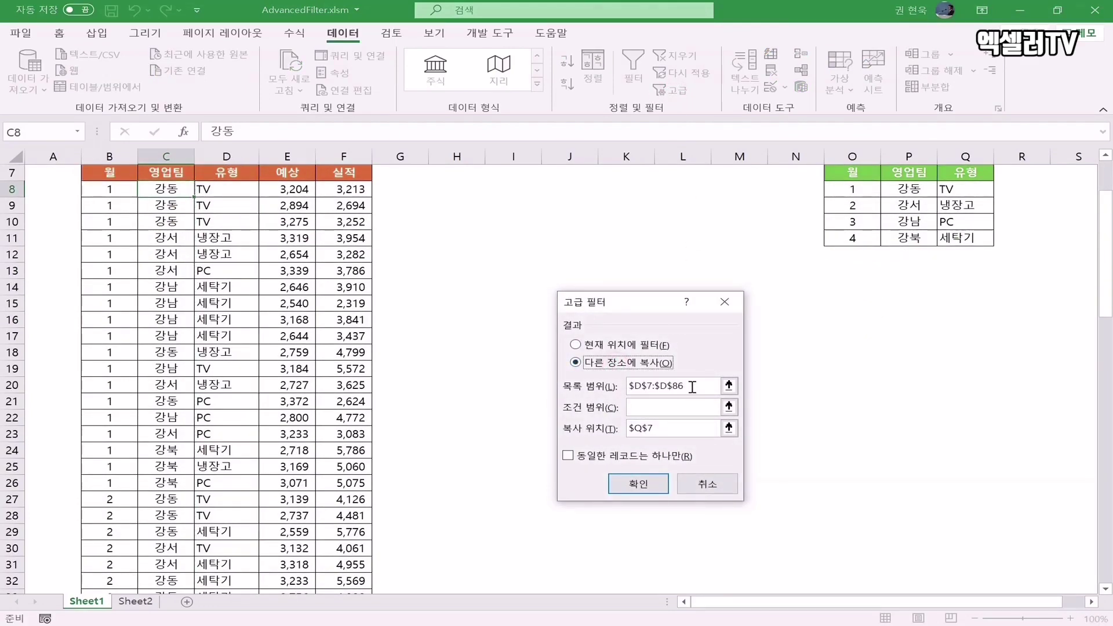
drag(690, 387, 627, 386)
key(Delete)
scroll(174, 209, up, 1)
click(127, 224)
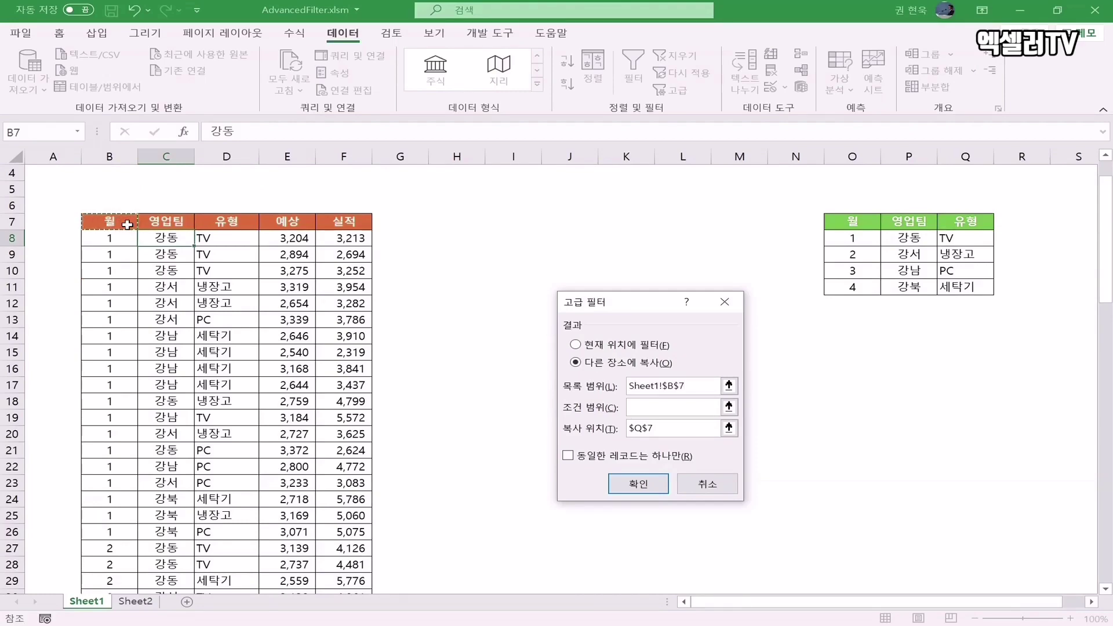
key(ctrl+shift+Right)
key(ctrl+shift+Down)
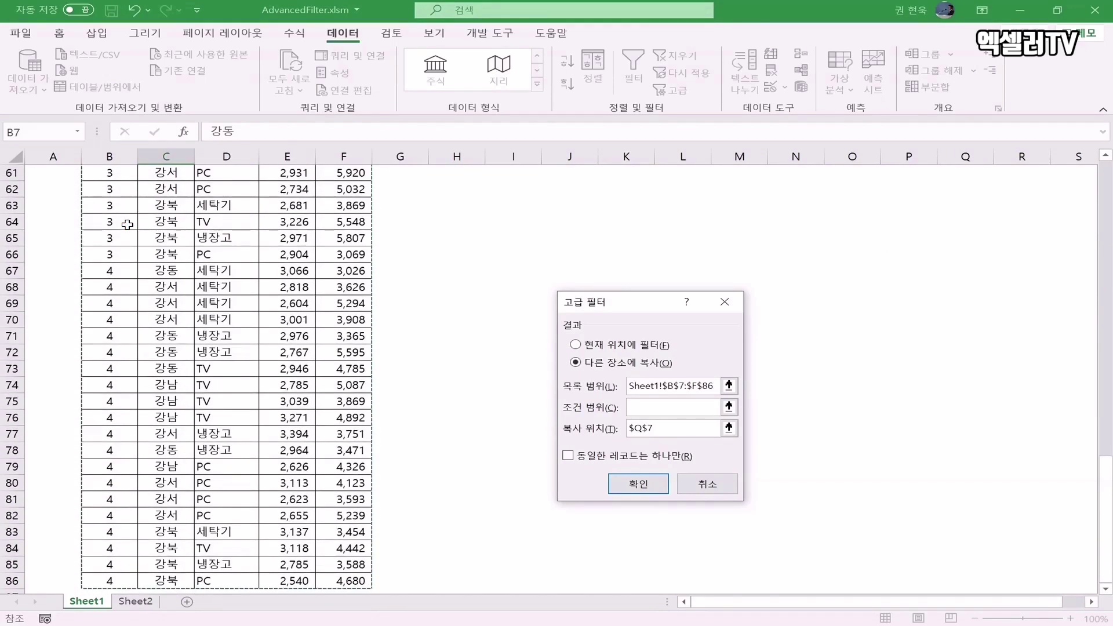
scroll(166, 223, up, 20)
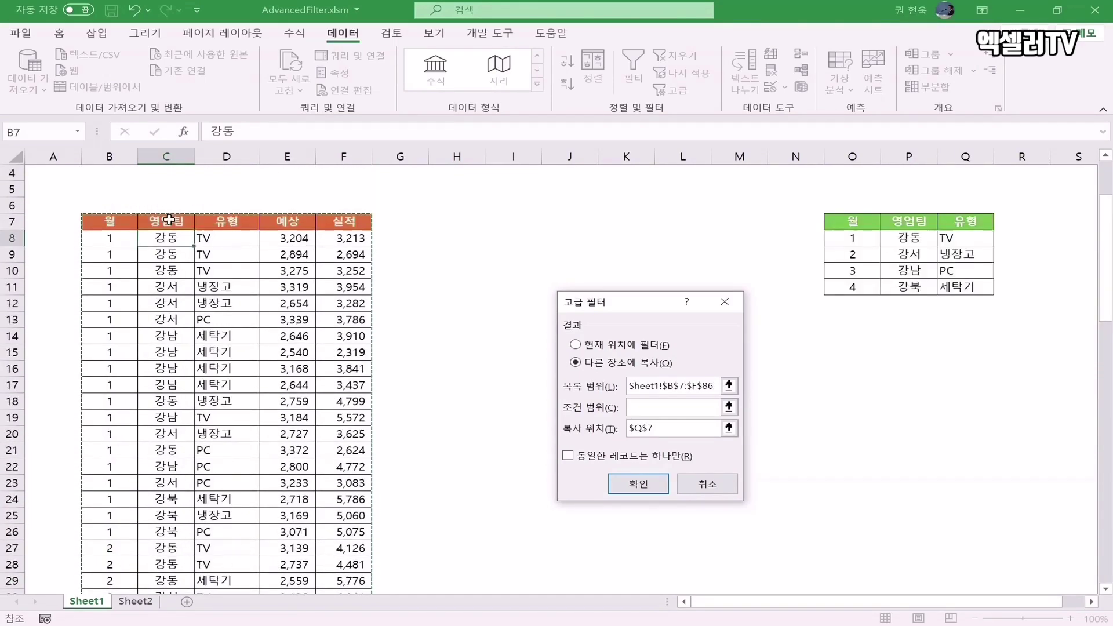
- Set the criteria range to B2:F3 and the copy destination to H7, and run the filter
key(Tab)
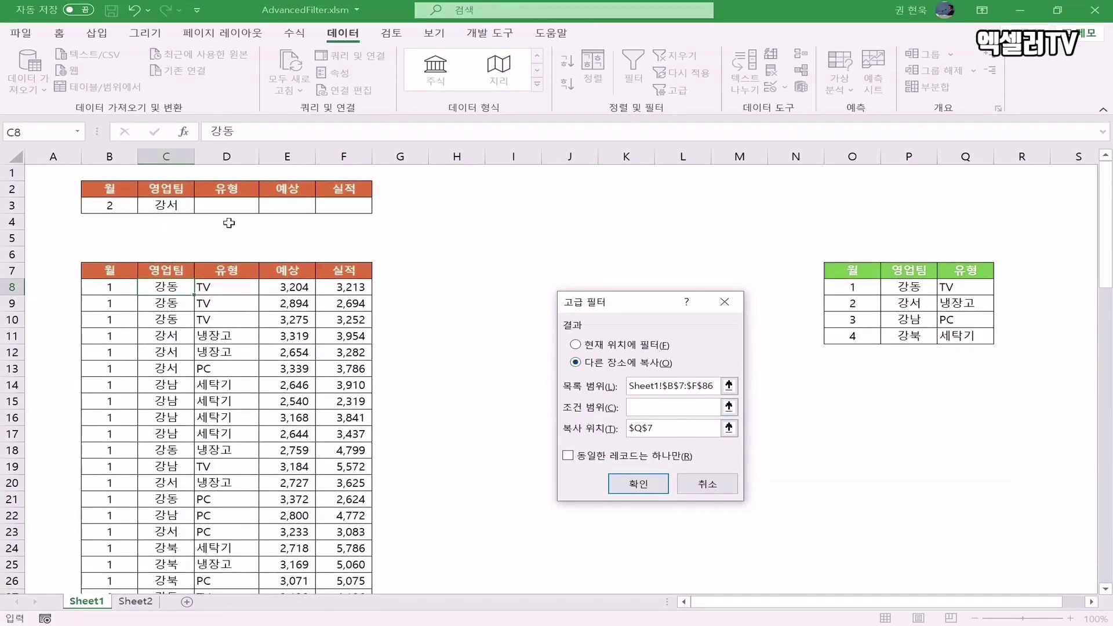
click(126, 192)
drag(126, 192, 344, 204)
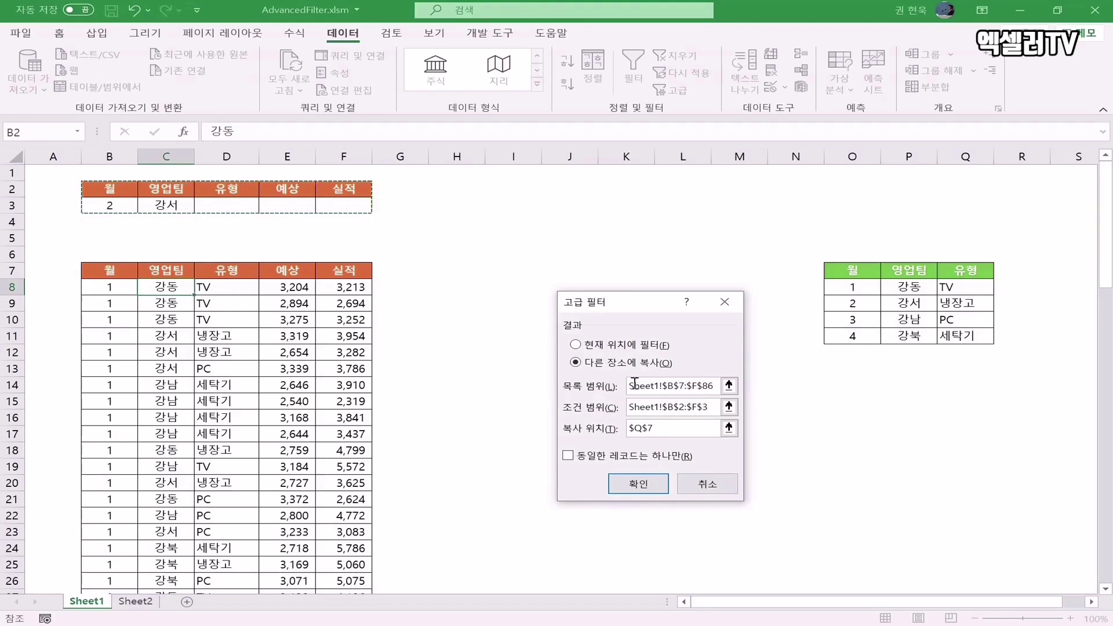
click(683, 428)
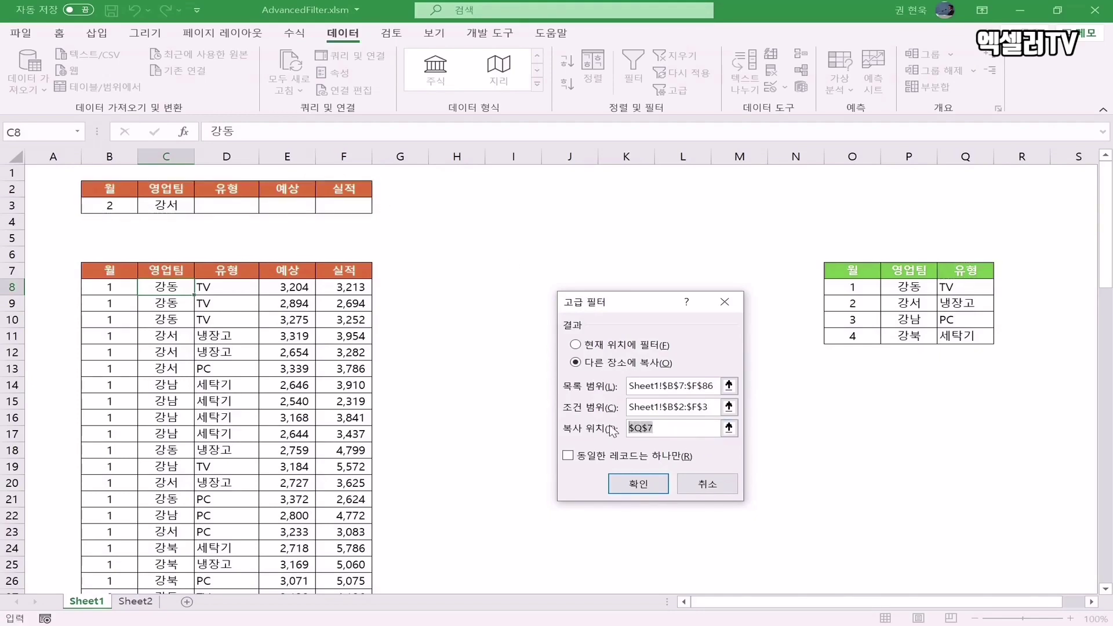
click(454, 266)
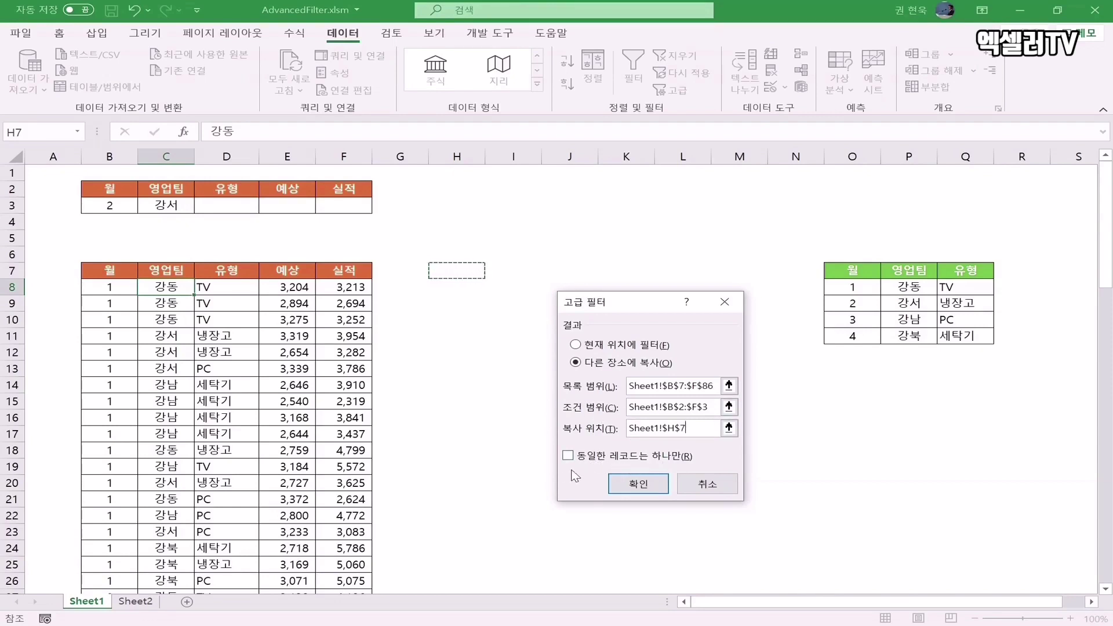
click(658, 489)
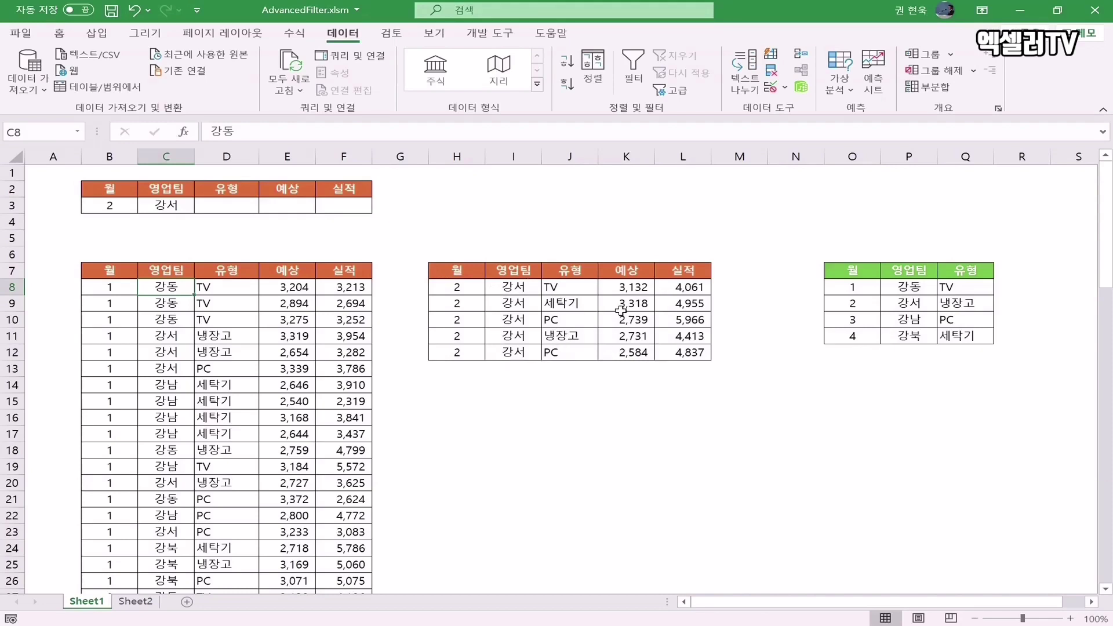
- Clear the extracted filter results from H6:L14
drag(460, 254, 698, 392)
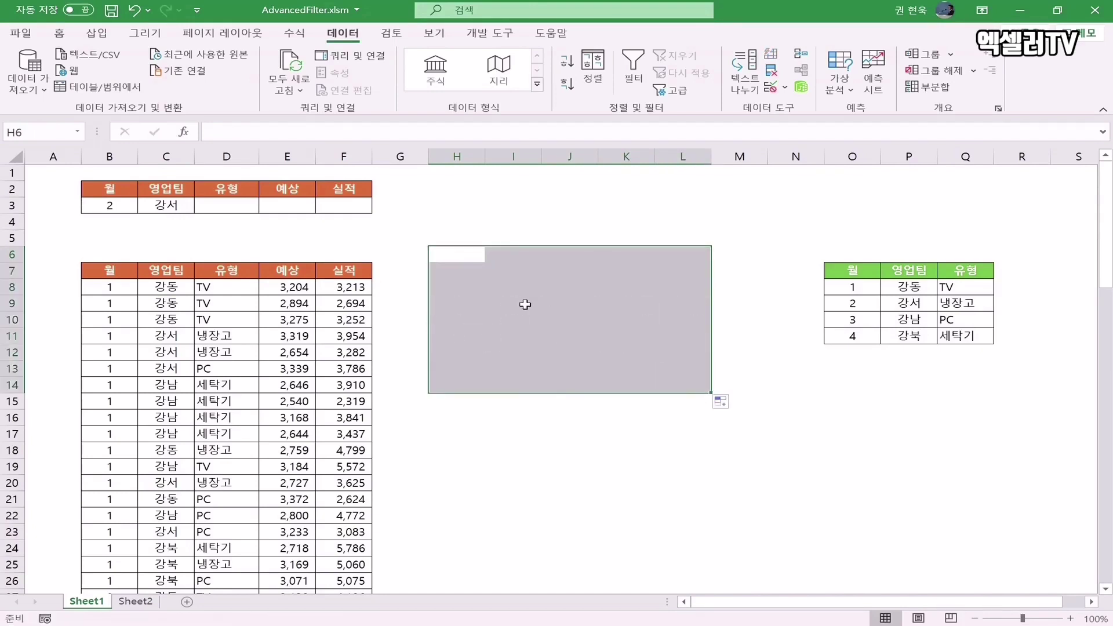
click(354, 272)
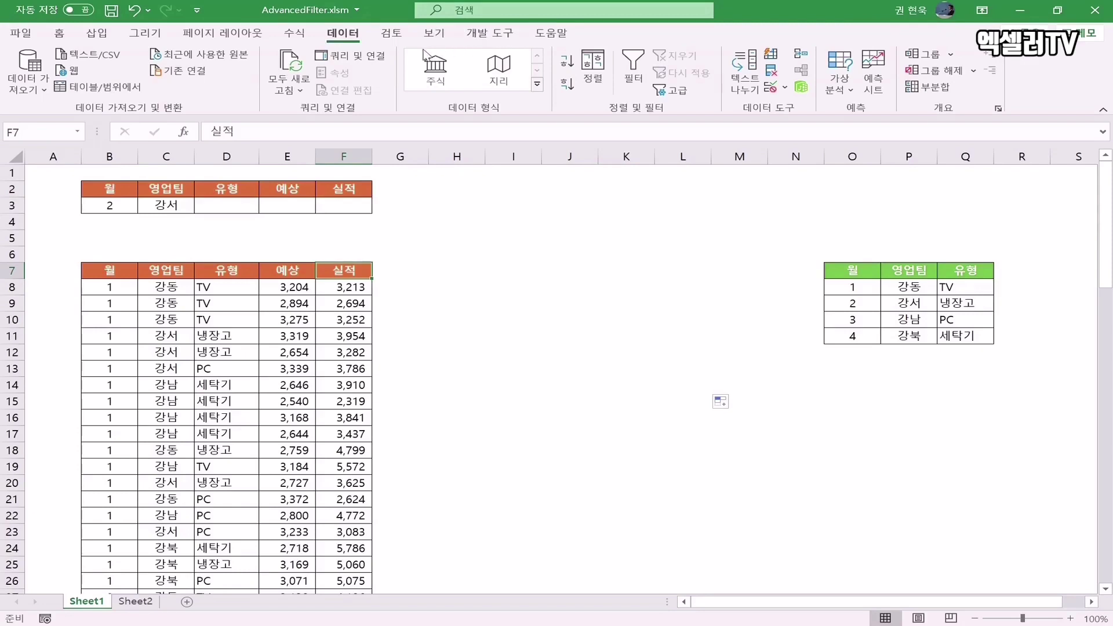
- Check in the ribbon customization options that the 개발 도구 tab is enabled
right_click(376, 75)
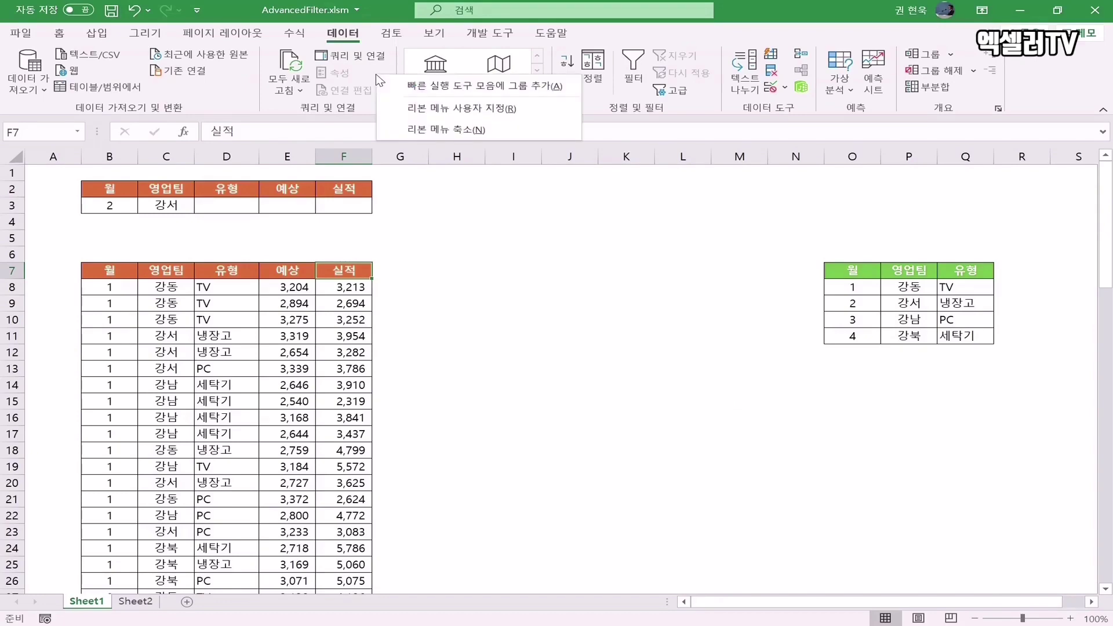
click(531, 107)
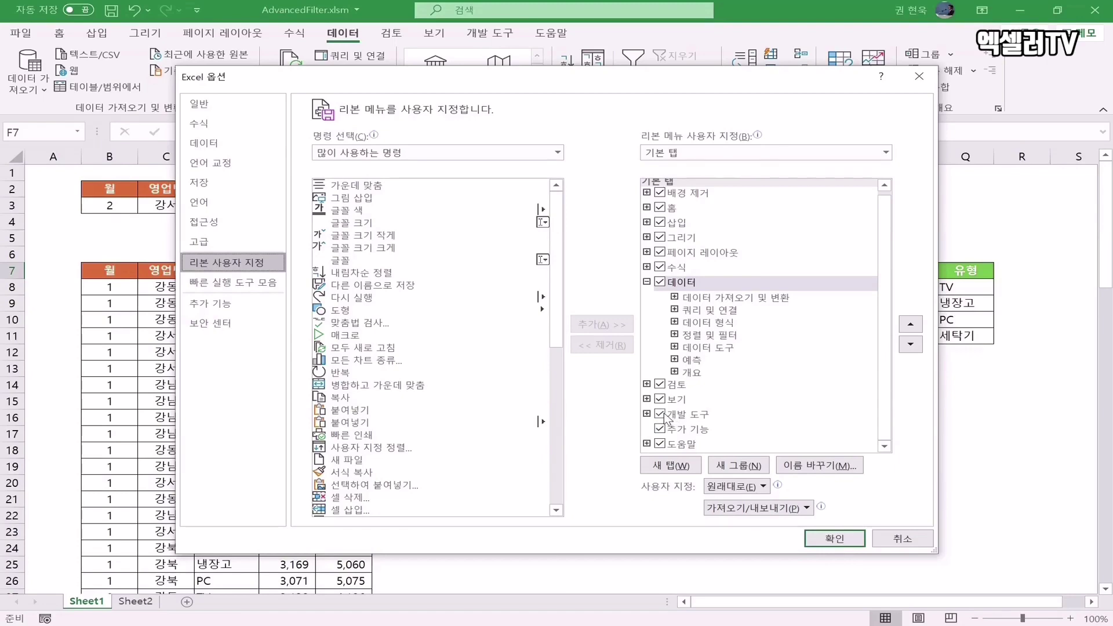
click(841, 539)
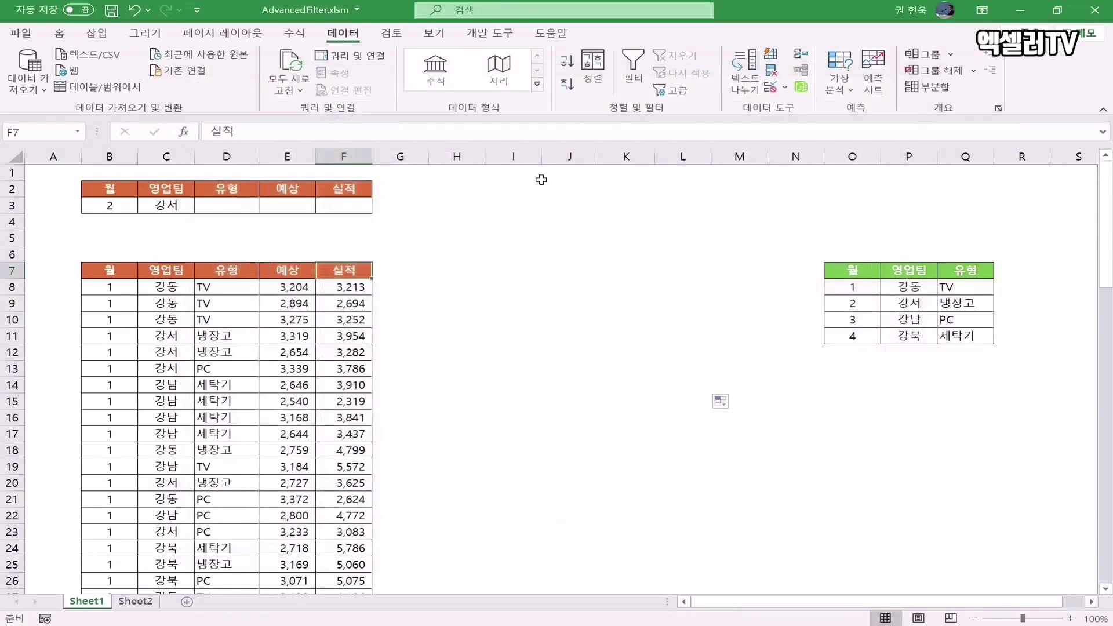
- Start recording a macro named MyFilter, stored in the current workbook (현재 통합 문서)
click(509, 36)
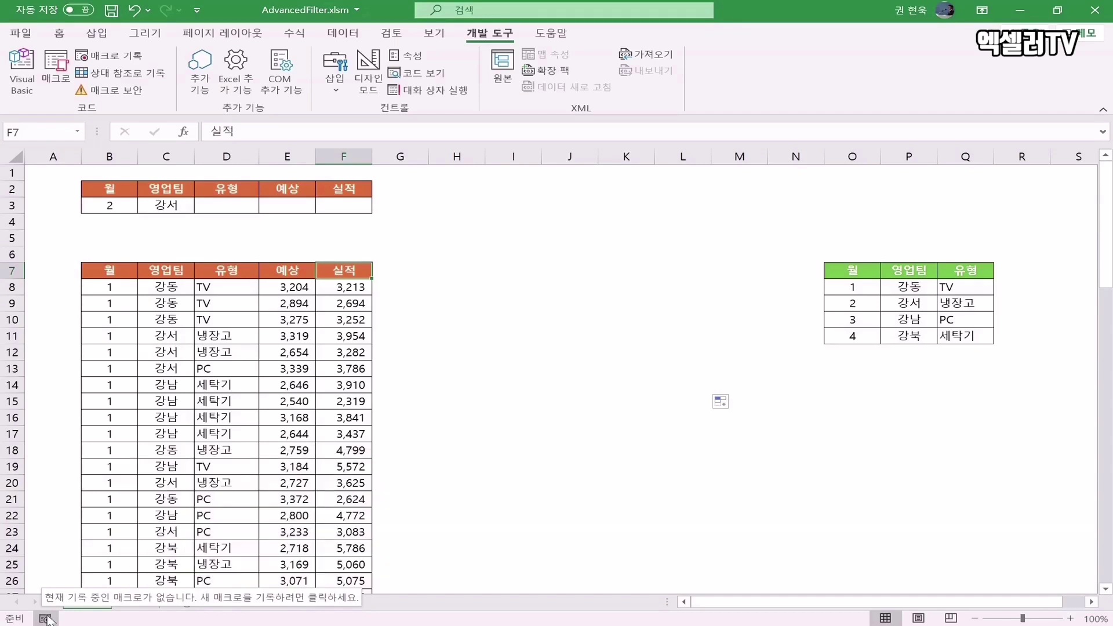
click(47, 618)
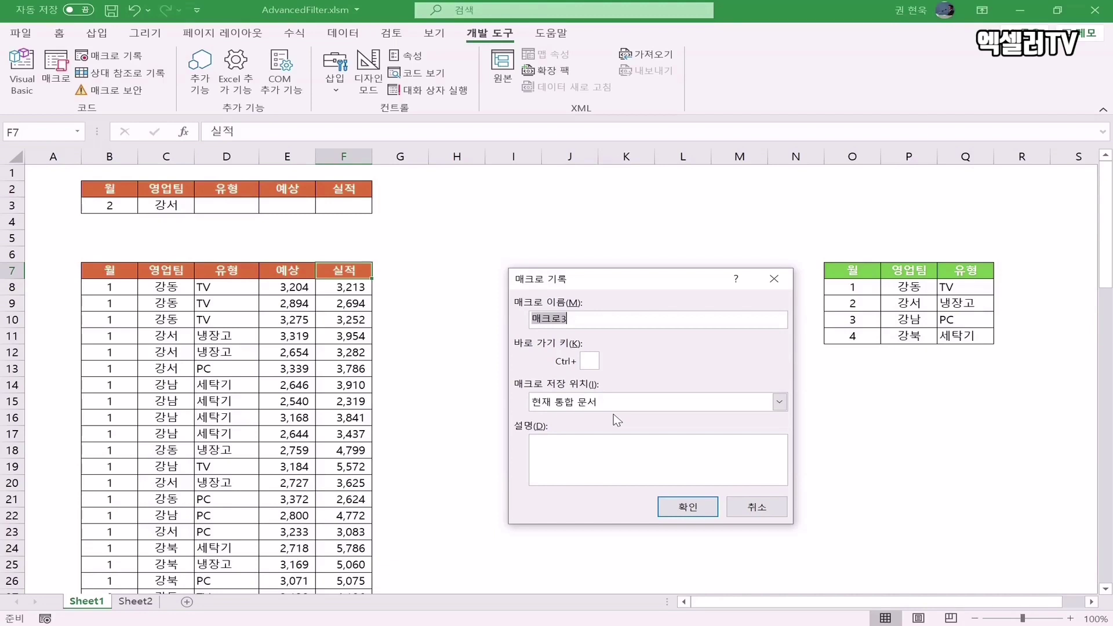
text(ㅁ)
key(BackSpace)
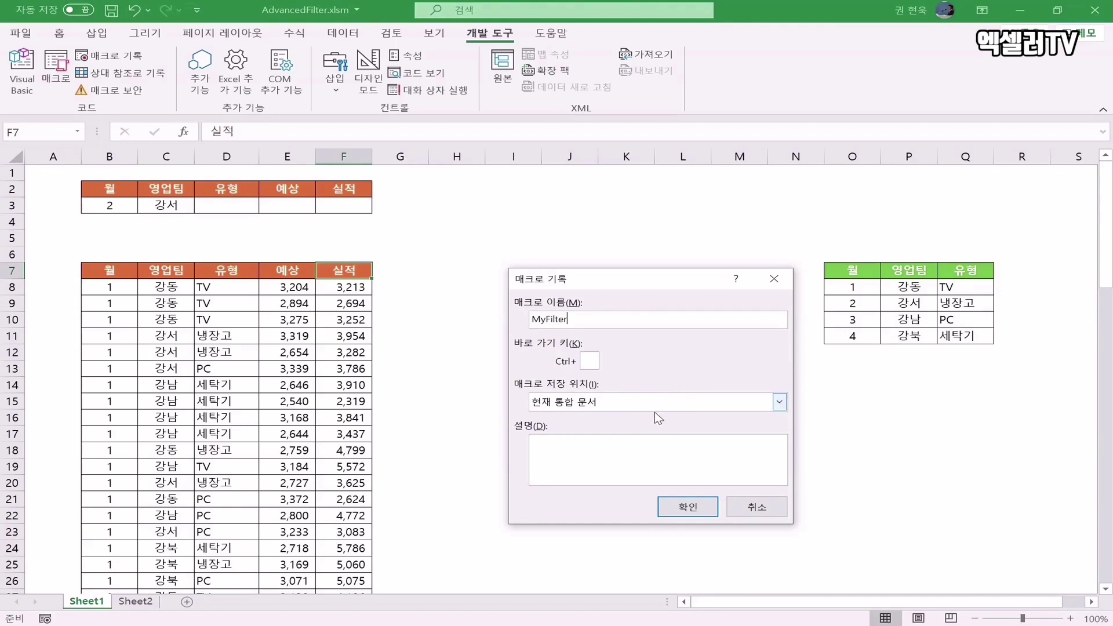
click(707, 512)
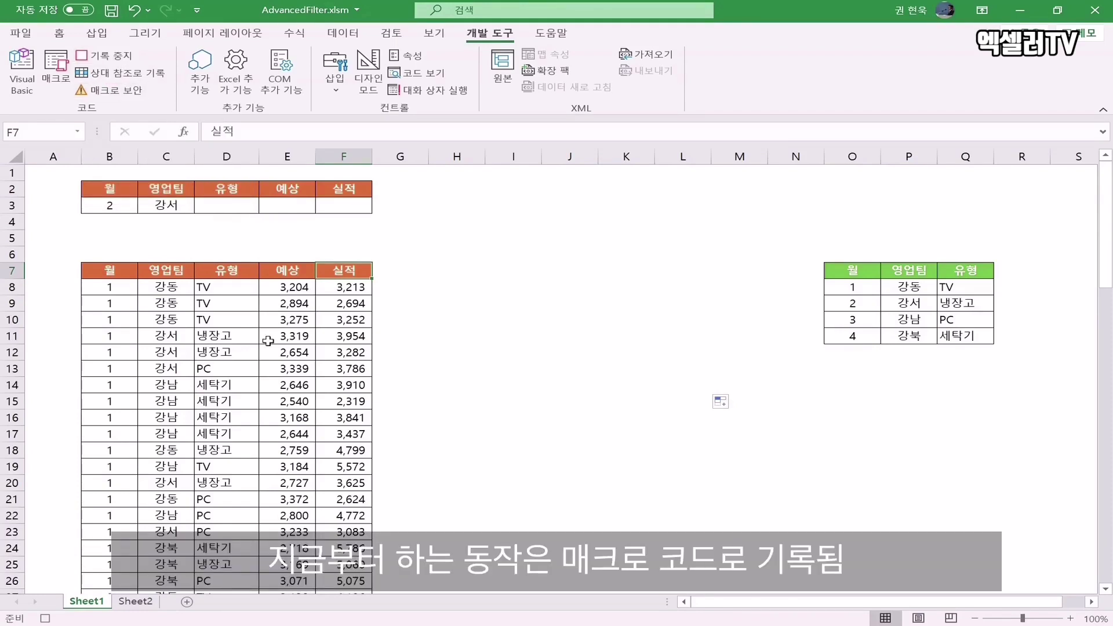
- Open an Advanced Filter from data cell C8 and set it to copy the results to another location
click(168, 288)
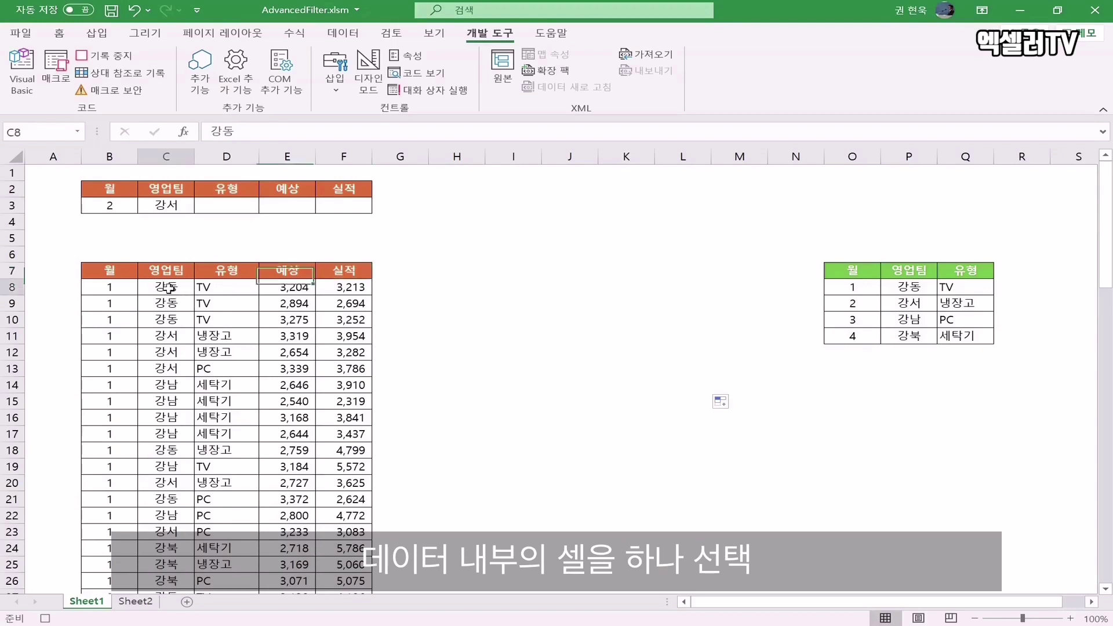
click(343, 35)
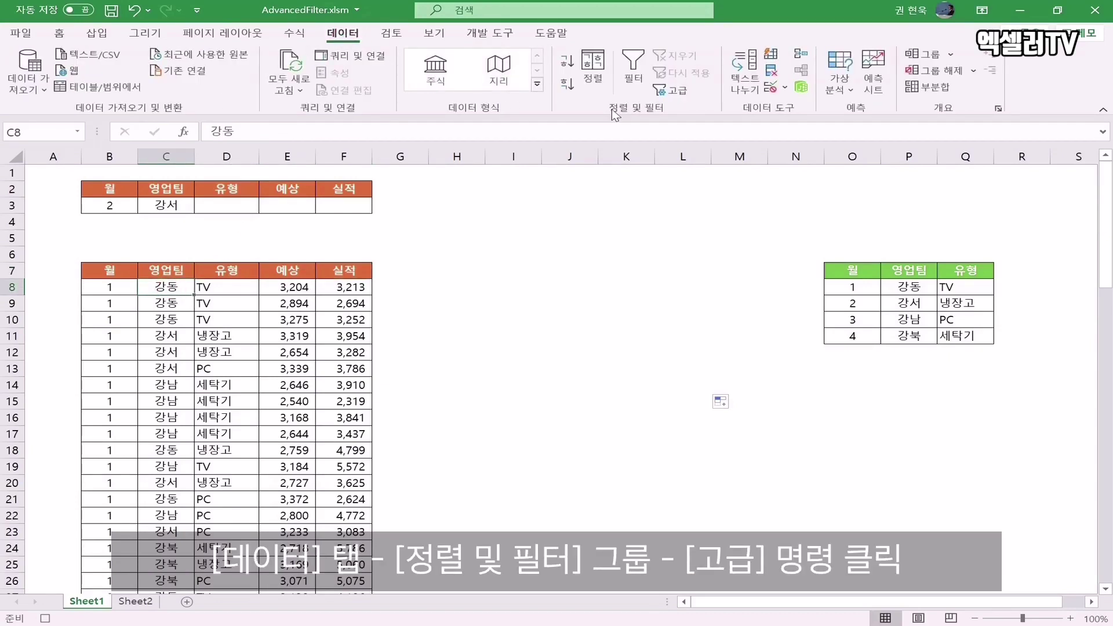
click(675, 91)
scroll(636, 203, up, 2)
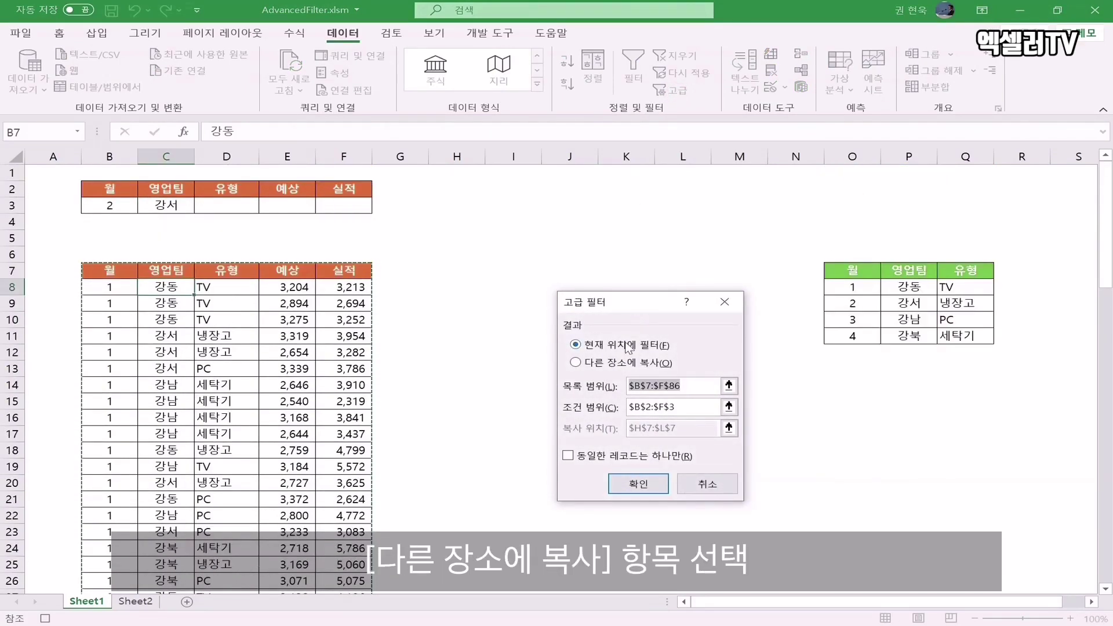
click(576, 363)
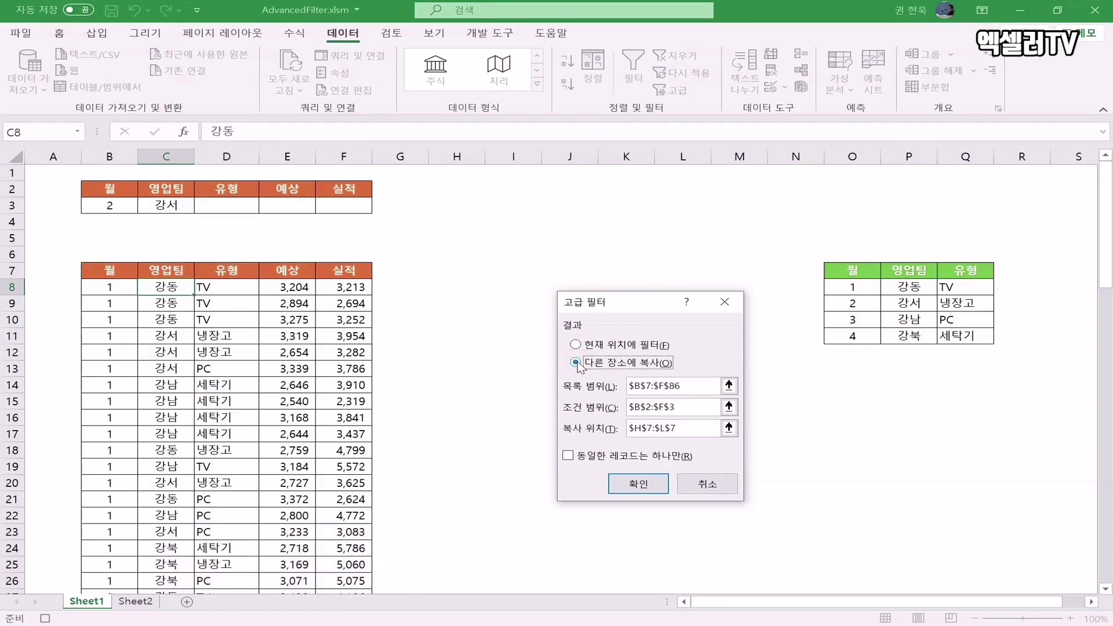
- Set the filter's criteria range to B2:F3 and its copy destination to H7, and run it
click(678, 407)
drag(129, 189, 342, 208)
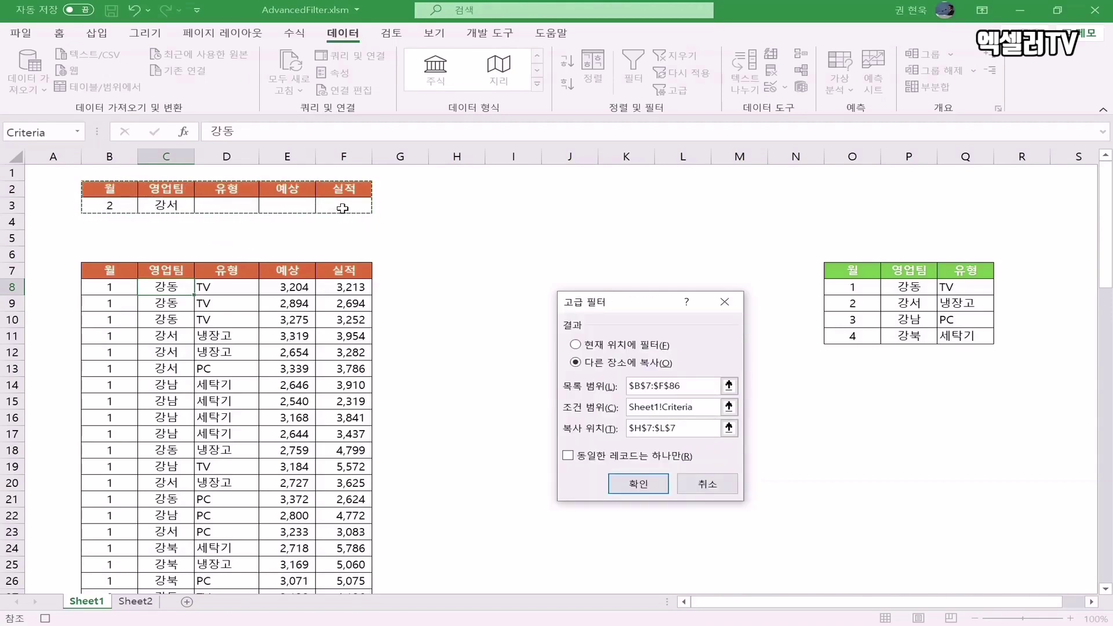
click(712, 428)
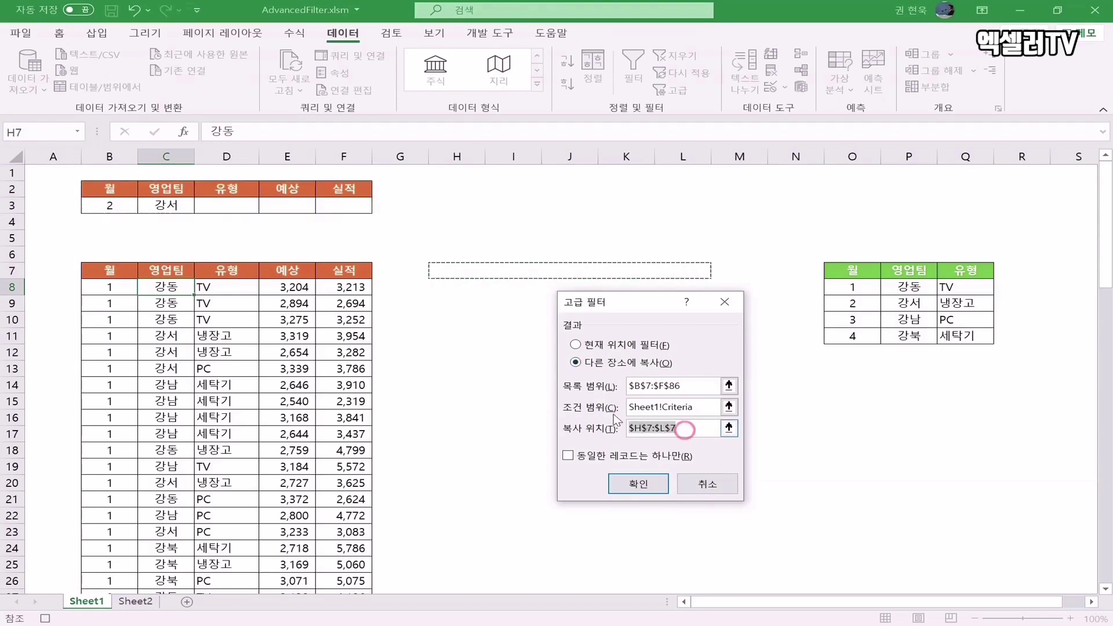
click(442, 265)
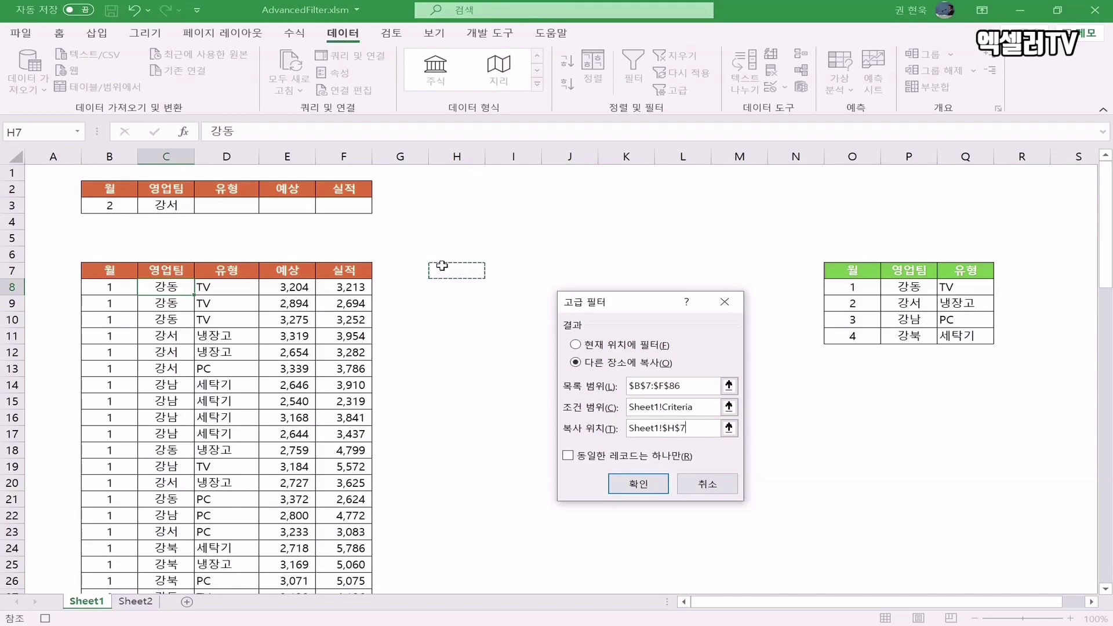
click(656, 488)
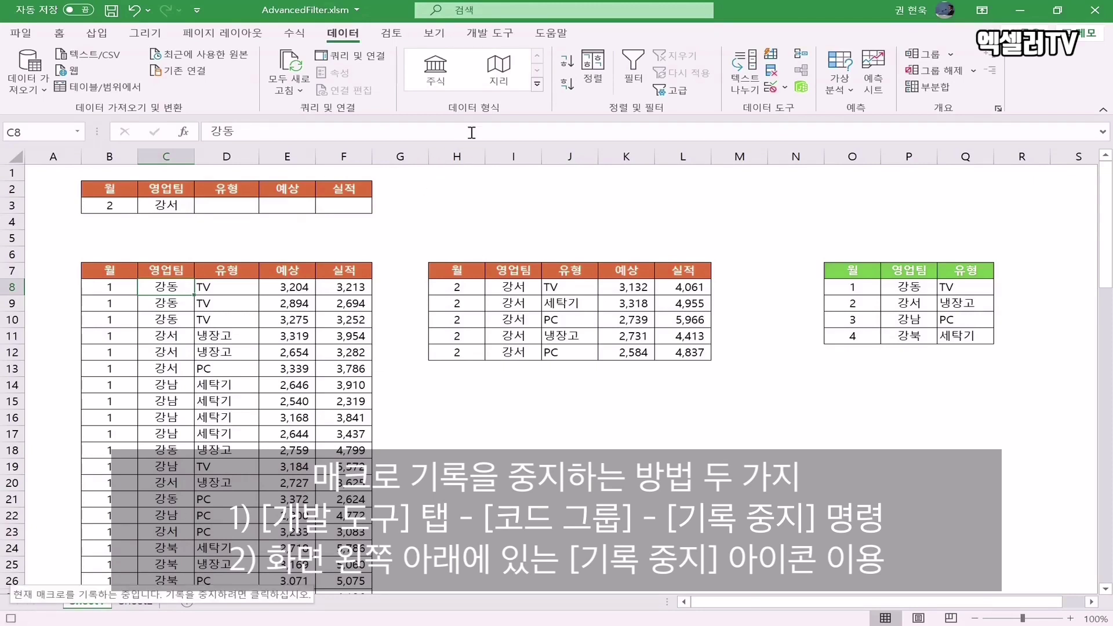
- Stop the macro recording and review the recorded MyFilter code in the Visual Basic editor
click(490, 33)
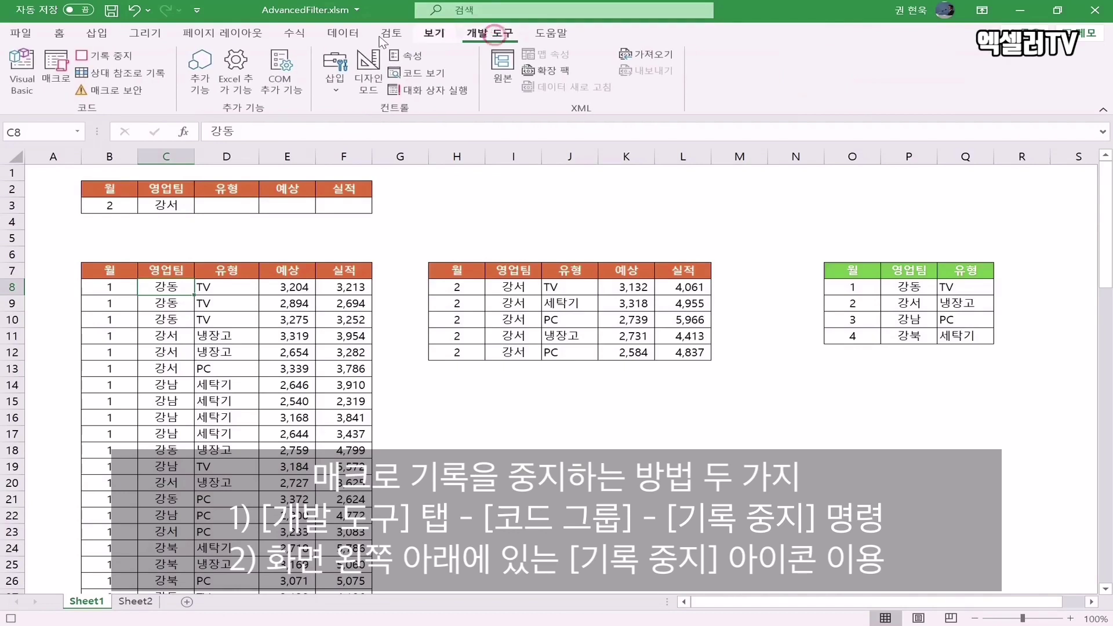
click(116, 55)
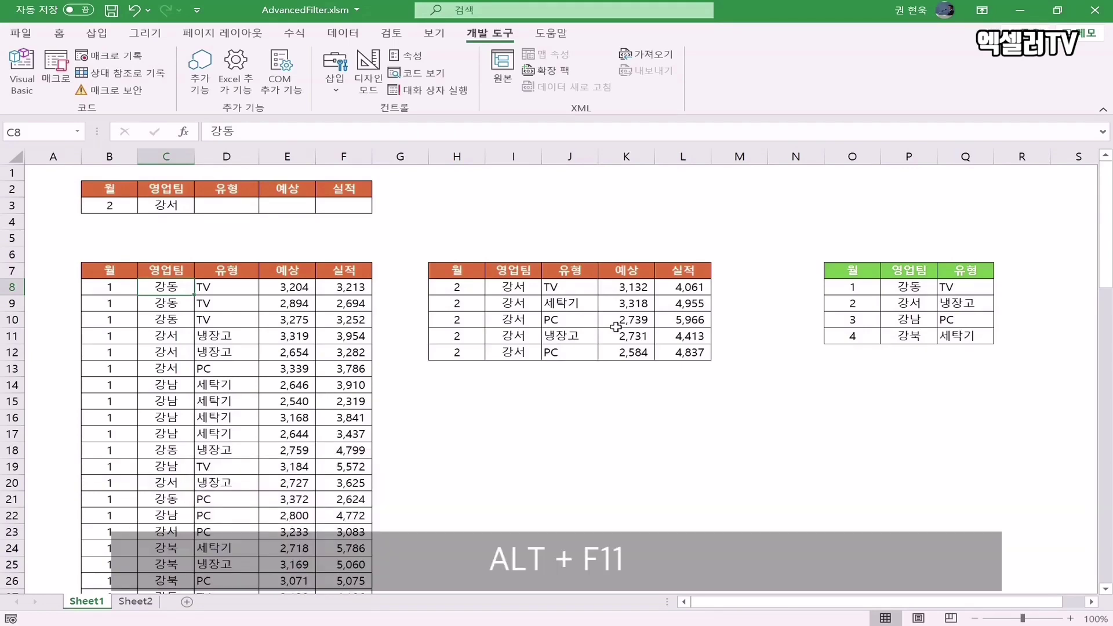
key(alt+F11)
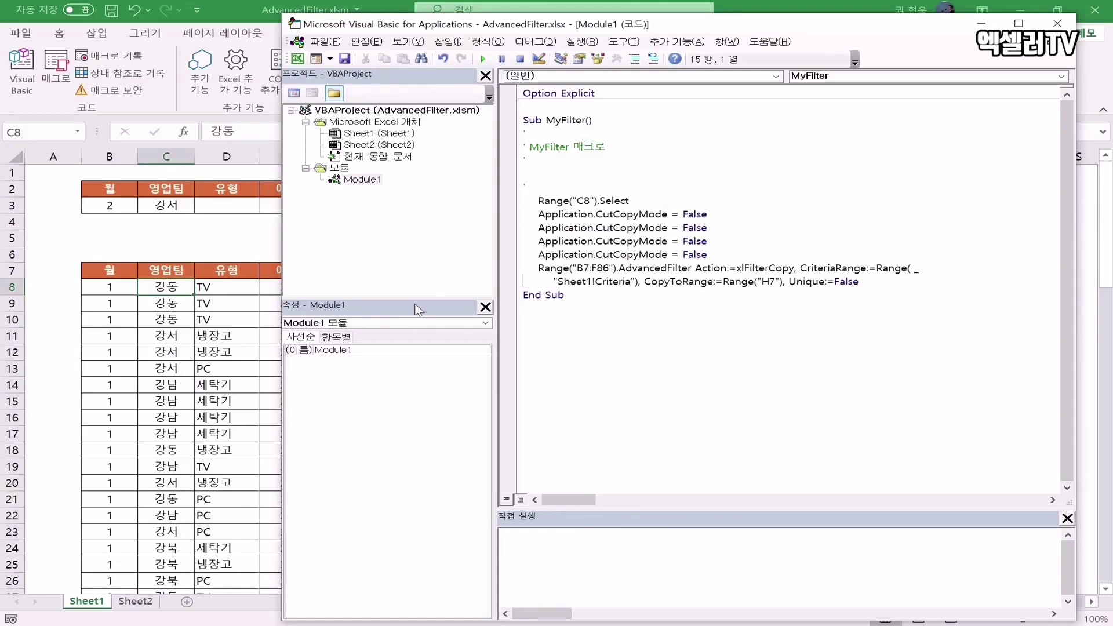
click(176, 288)
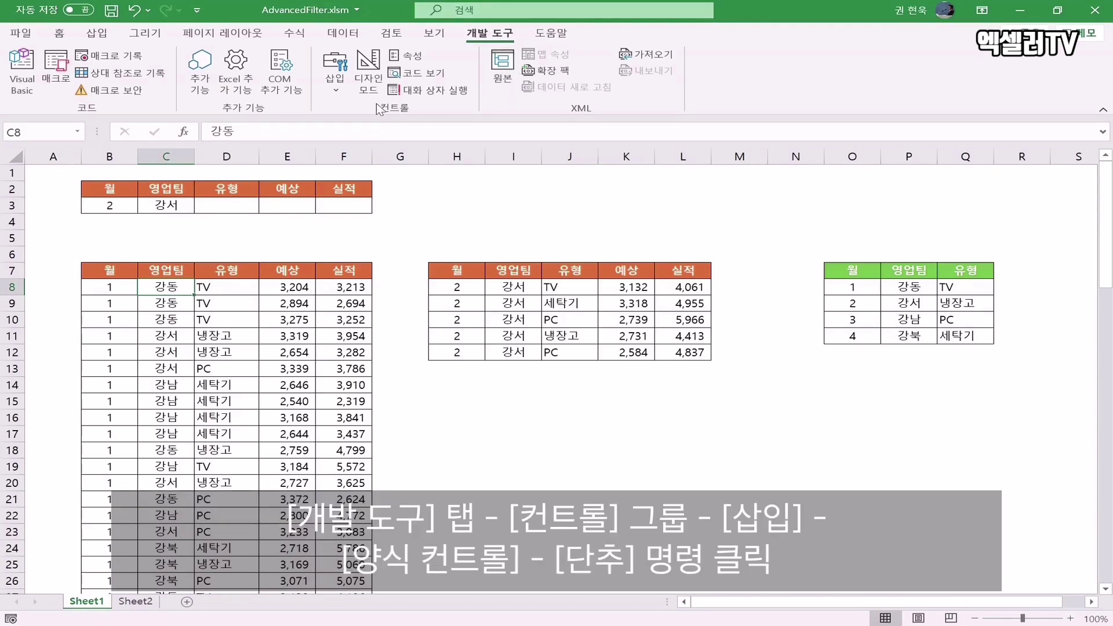
- Insert a form-control button over about I3:J4 above the results table and assign the MyFilter macro to it
click(336, 70)
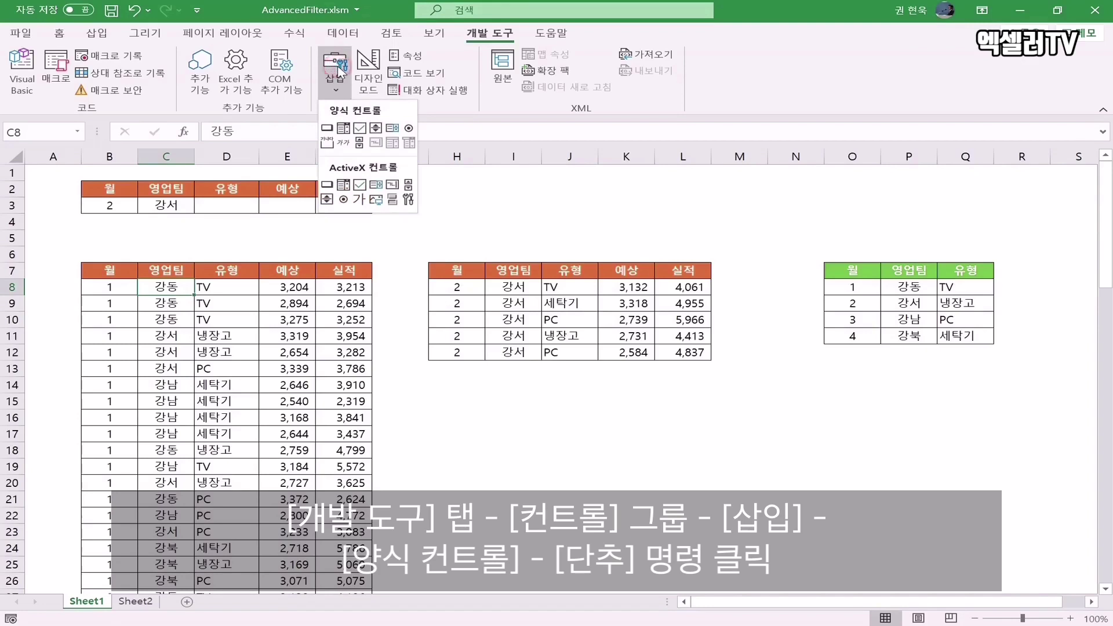
click(328, 128)
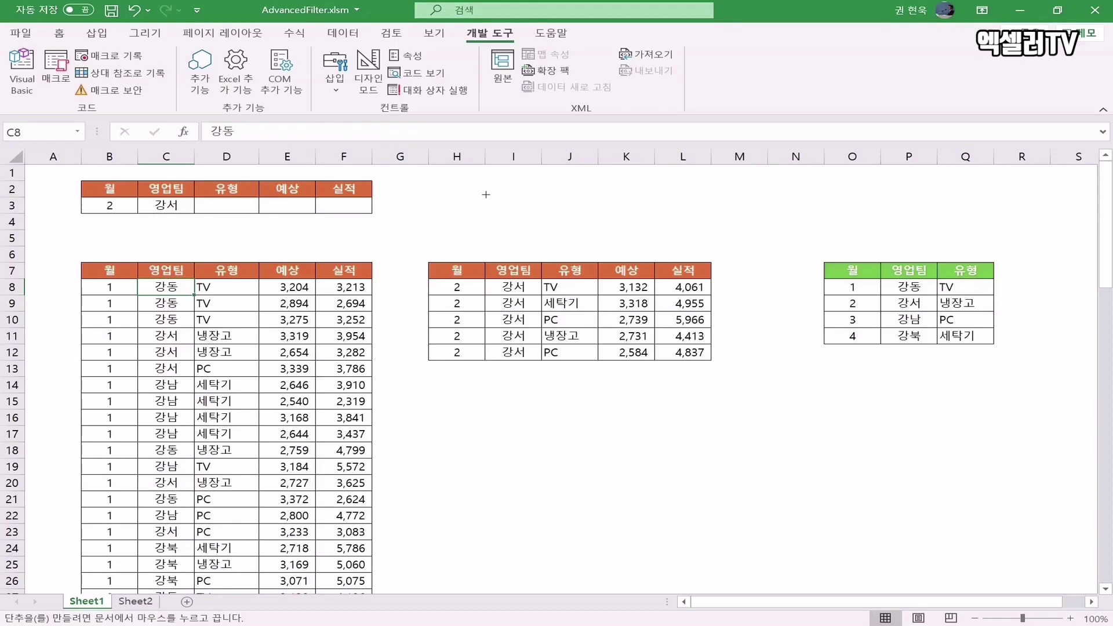
drag(485, 195, 619, 222)
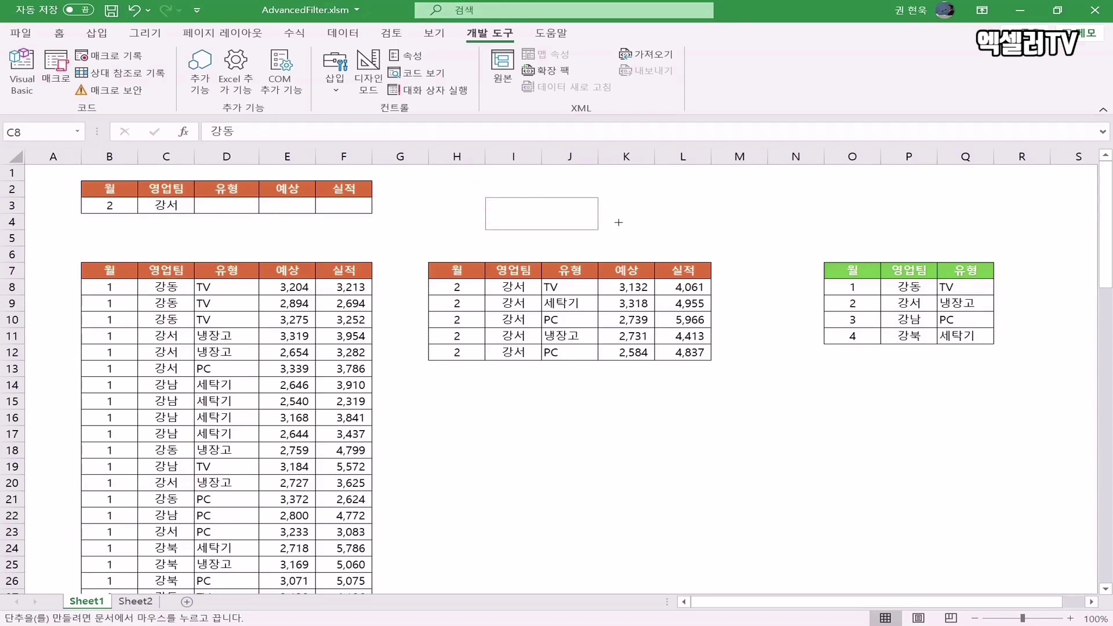
drag(618, 222, 617, 224)
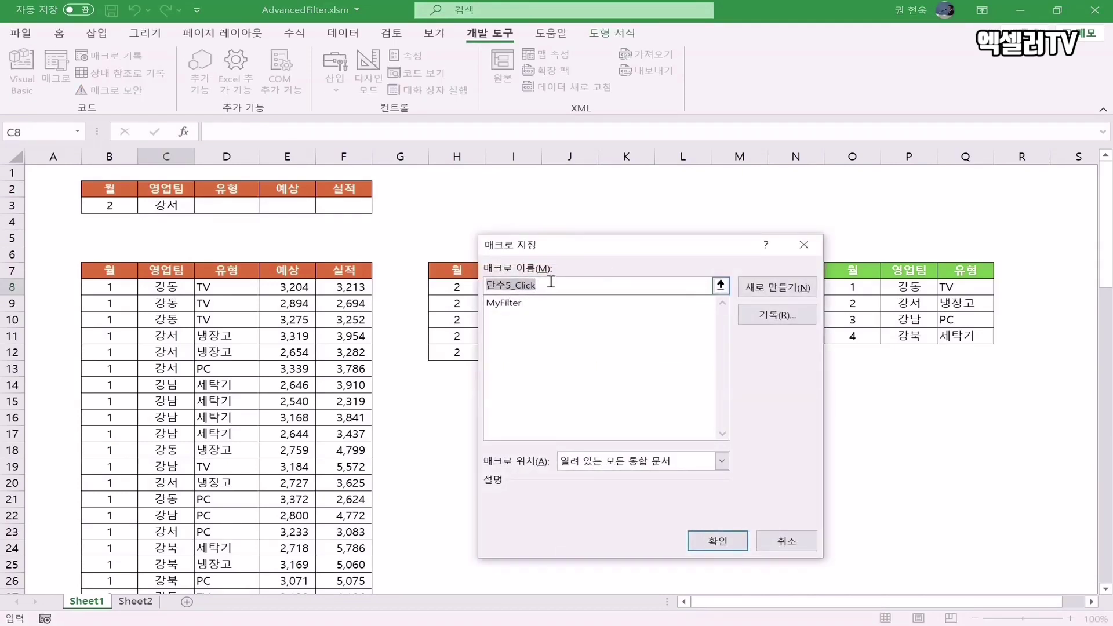
click(513, 308)
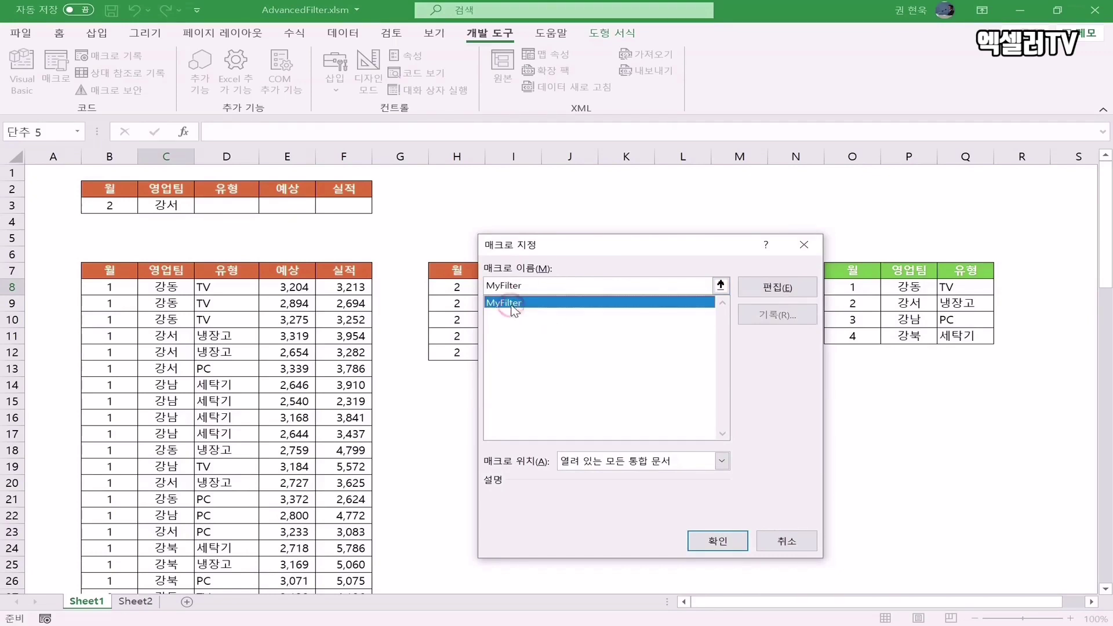
click(736, 543)
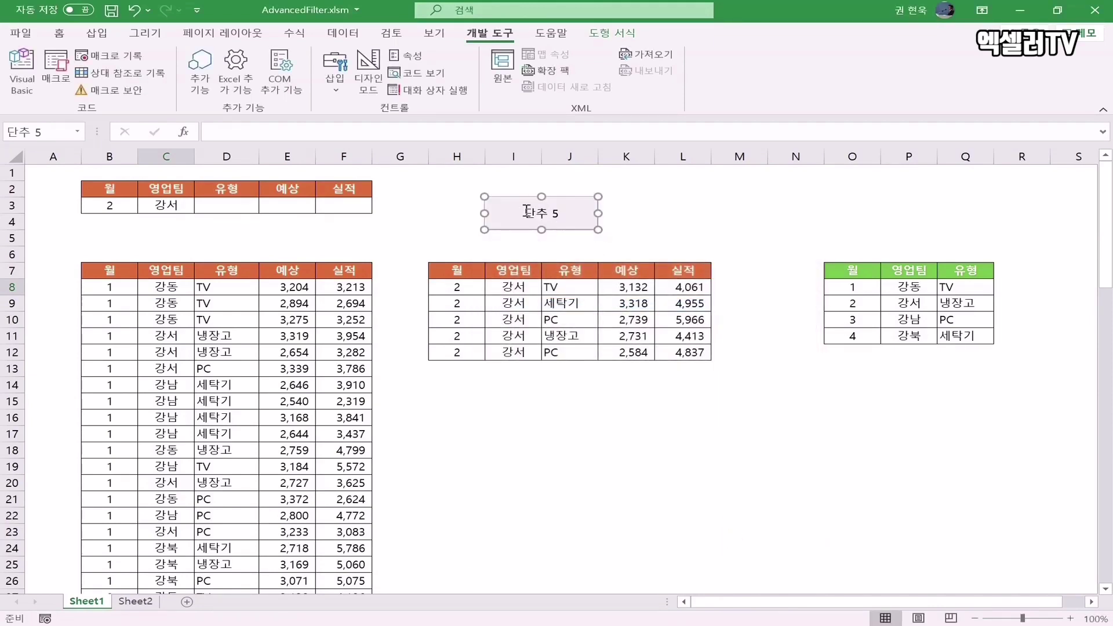
- Change the button's caption to 고급 필터 and run its macro with the current criteria
click(525, 211)
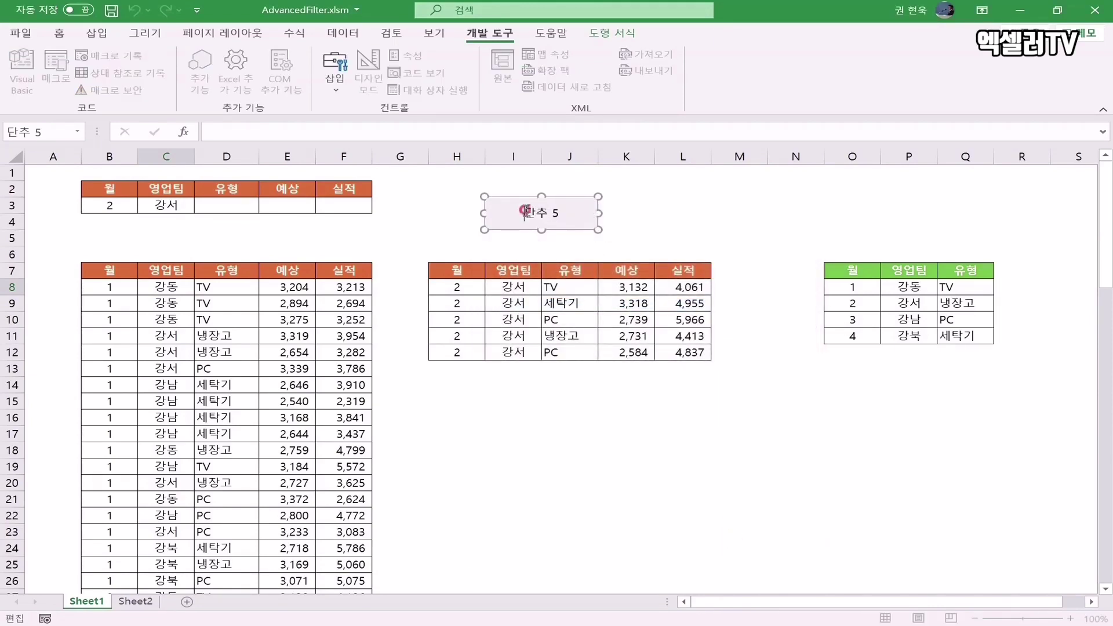
key(Delete)
key(Delete)
key(Delete)
key(Delete)
text(고급 필터)
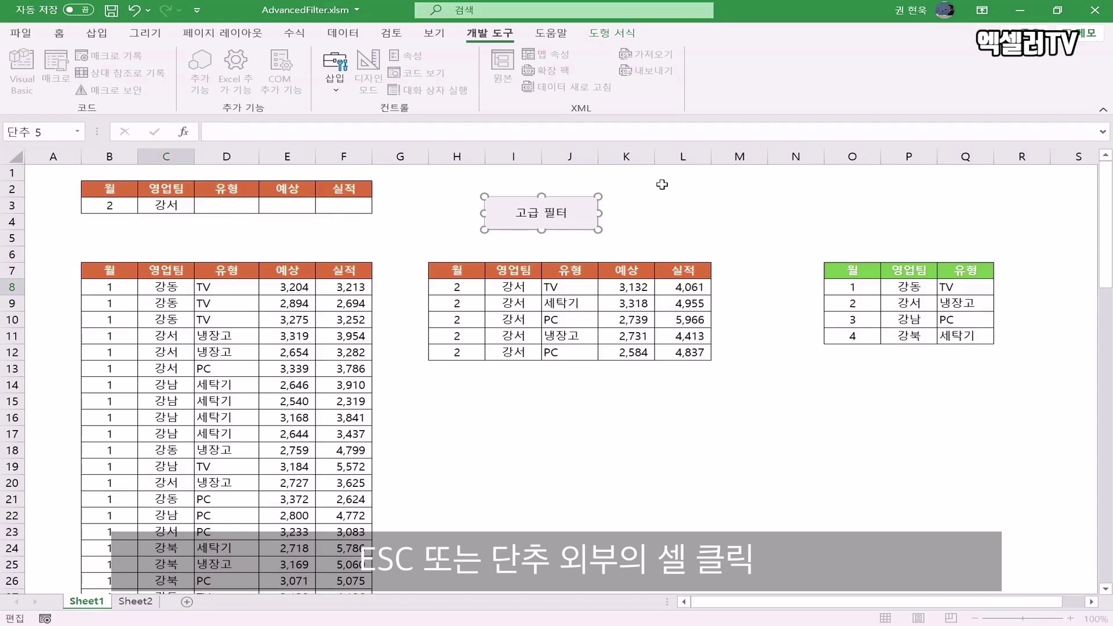
click(695, 210)
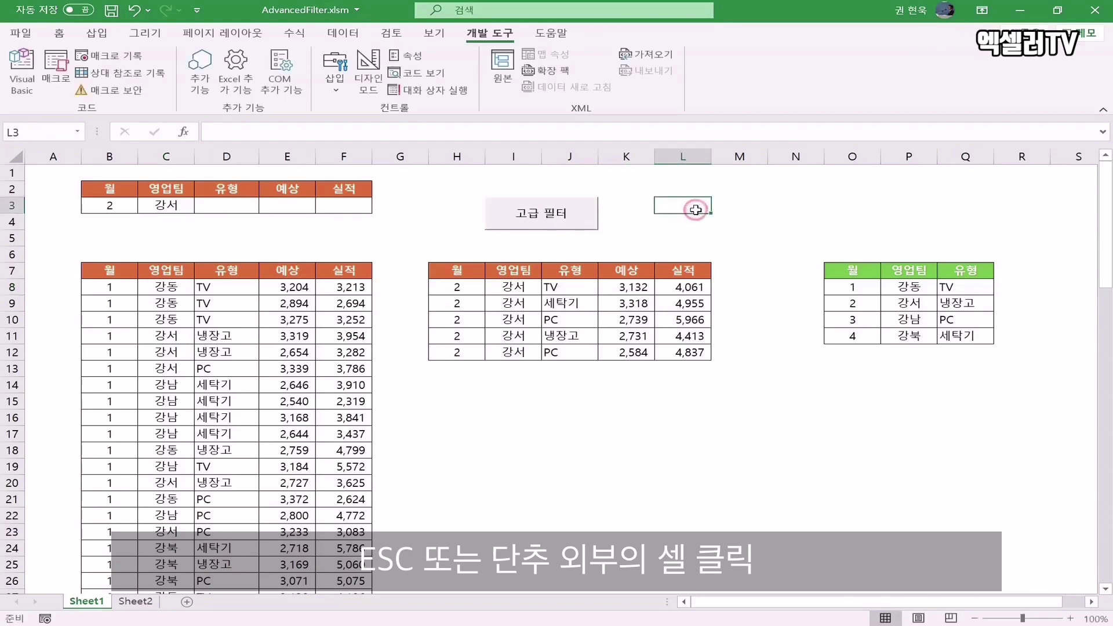
click(584, 224)
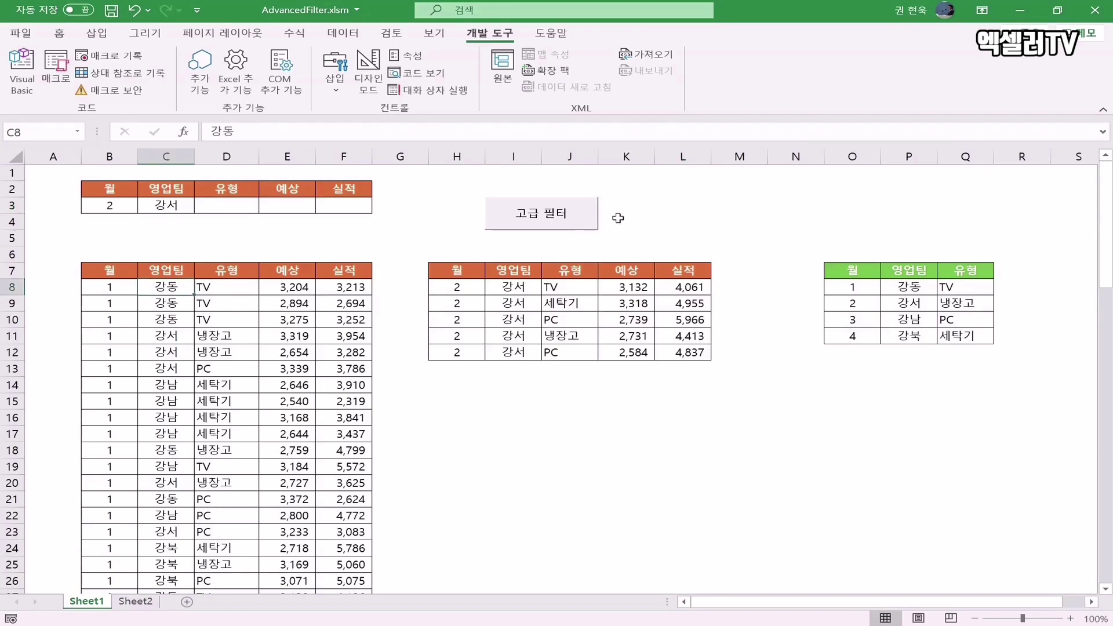
- Clear the 월 criterion in B3 and choose 강남 from the 영업팀 dropdown list in C3
click(128, 204)
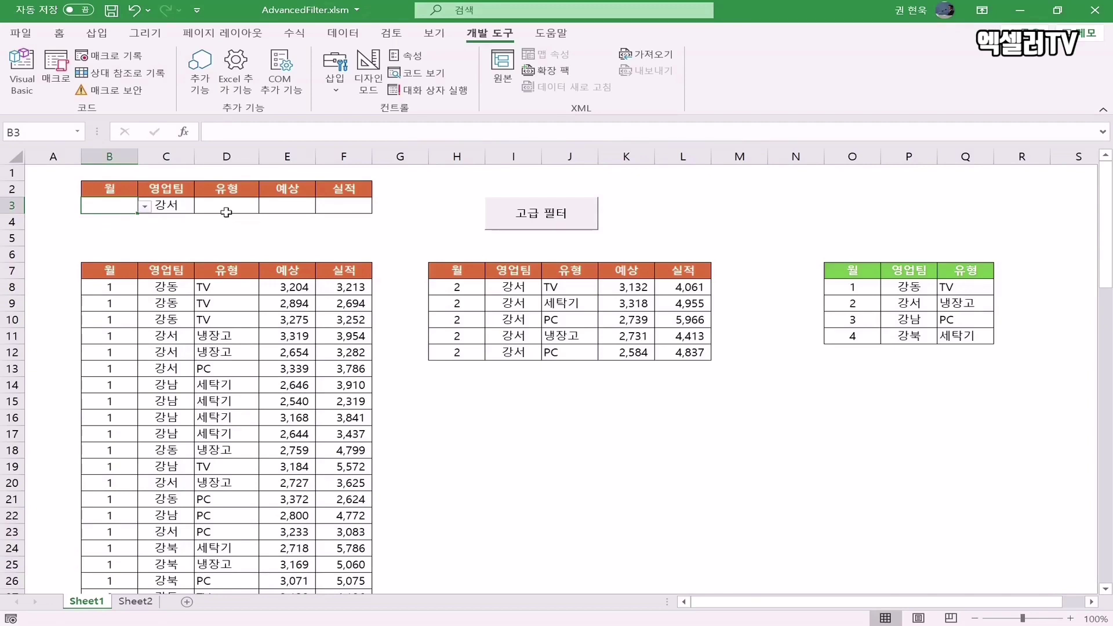
click(171, 204)
click(202, 208)
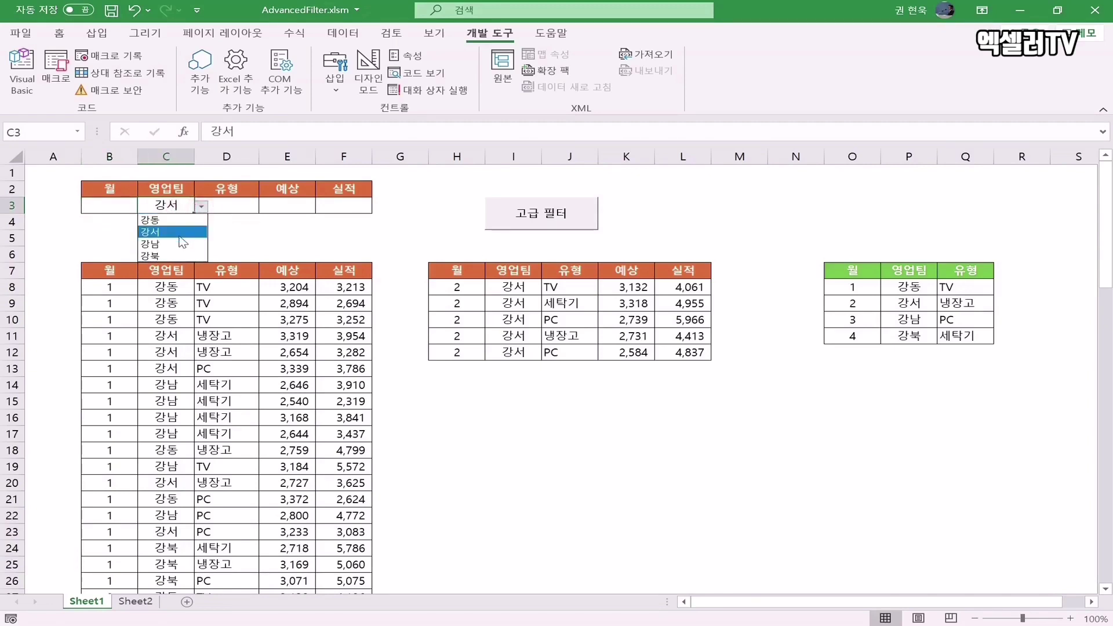
click(174, 241)
- Choose 세탁기 from the 유형 dropdown list in D3 and run the 고급 필터 button's macro
click(227, 211)
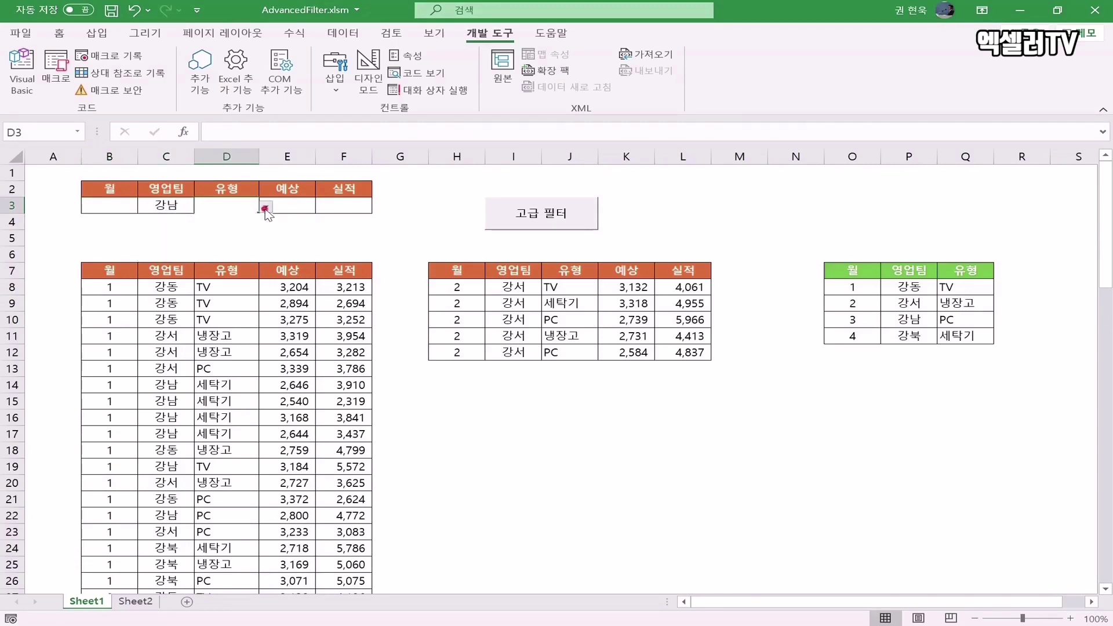
click(266, 206)
click(236, 249)
click(581, 221)
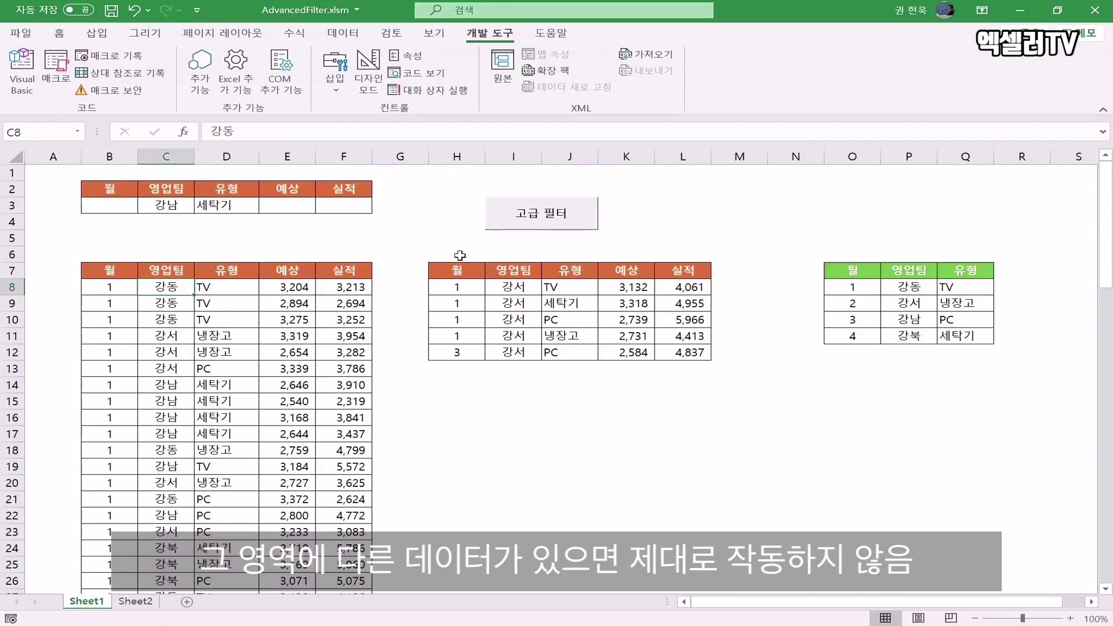
- Clear the filter results from H6:L14 and select cell H8
drag(460, 255, 694, 396)
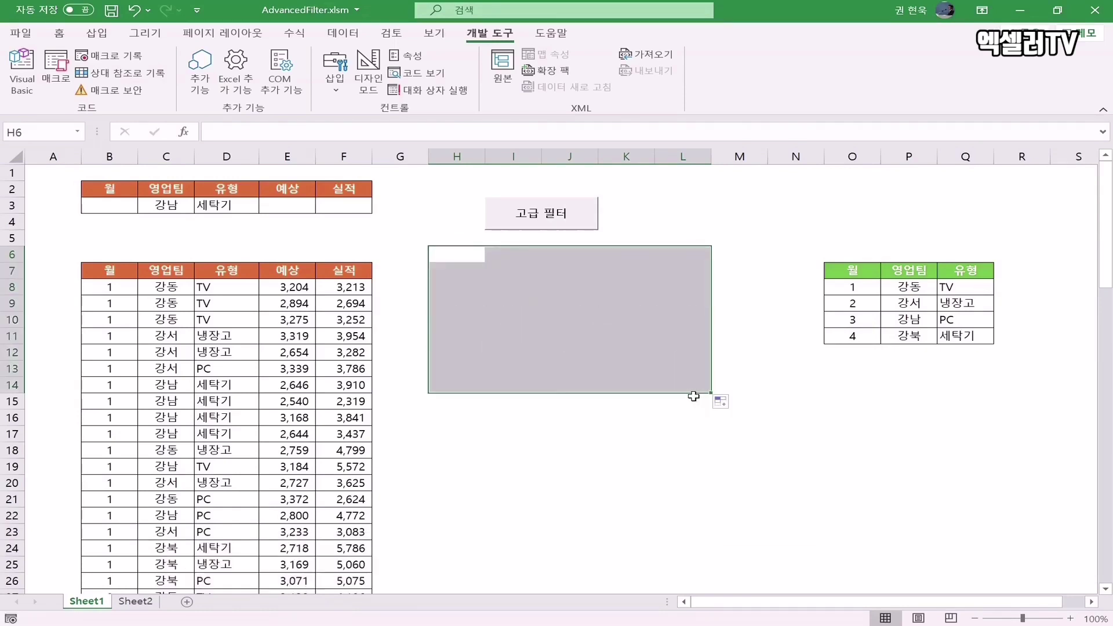
click(468, 290)
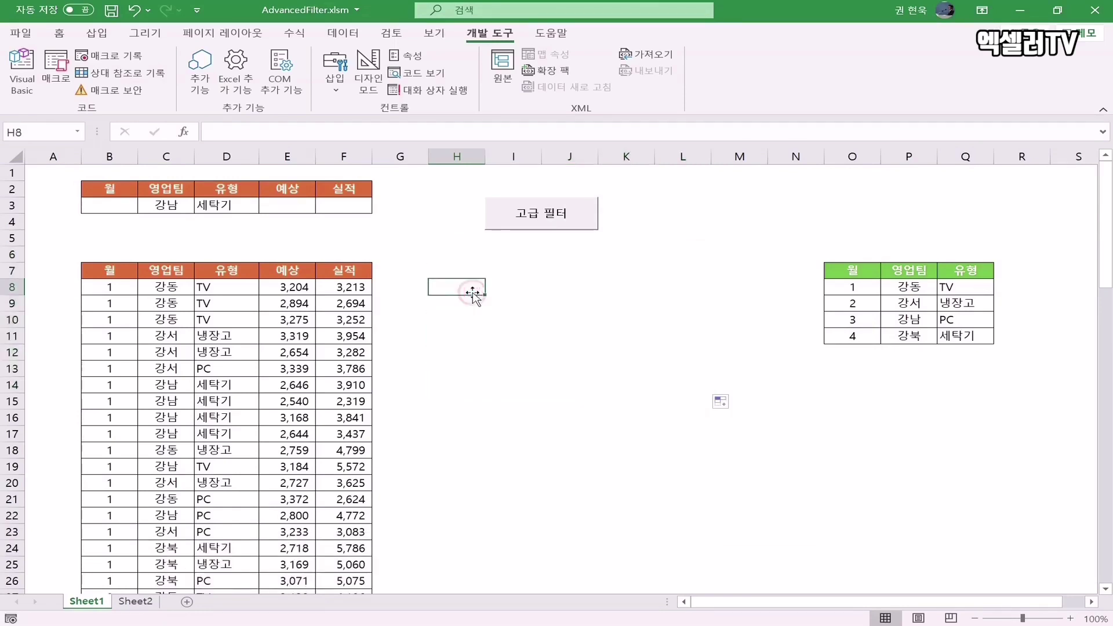
- Run the 고급 필터 button's macro with the 강남 and 세탁기 criteria and check the 영업팀 and 유형 result columns
click(587, 224)
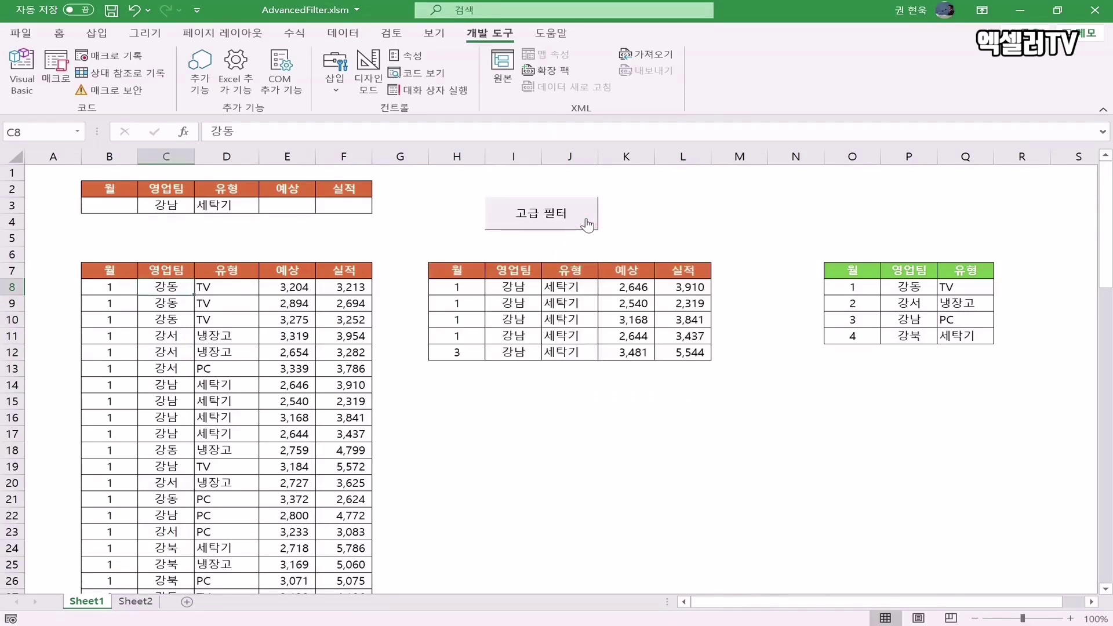
drag(505, 288, 507, 356)
drag(577, 284, 573, 347)
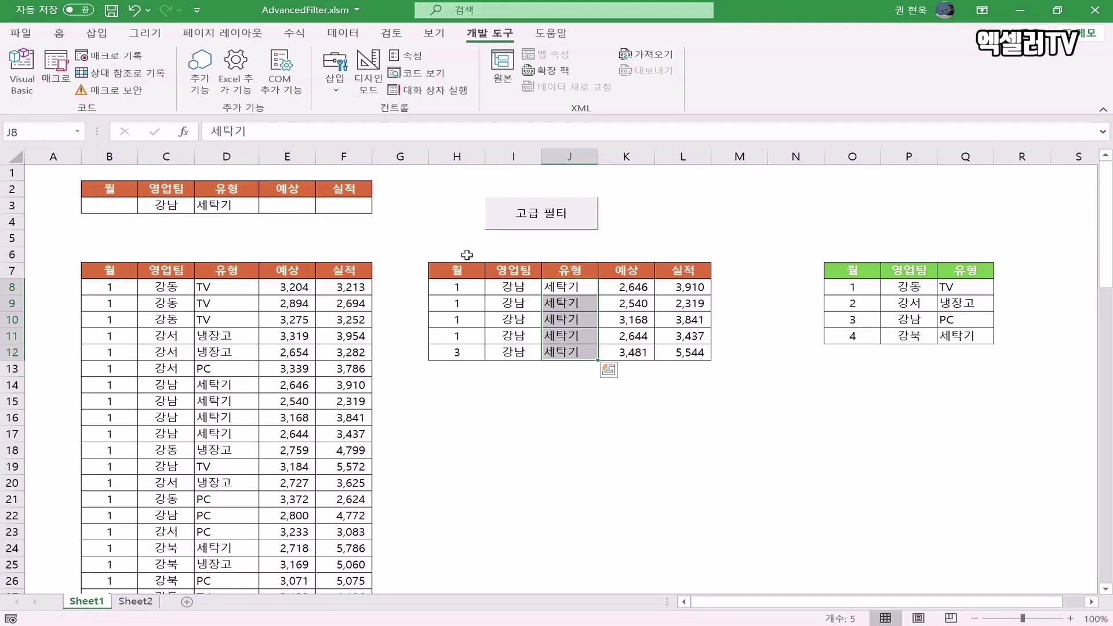
- Clear the filter results from H6:L13 and choose TV from the 유형 dropdown list in D3
drag(460, 253, 704, 253)
drag(710, 262, 706, 379)
click(246, 209)
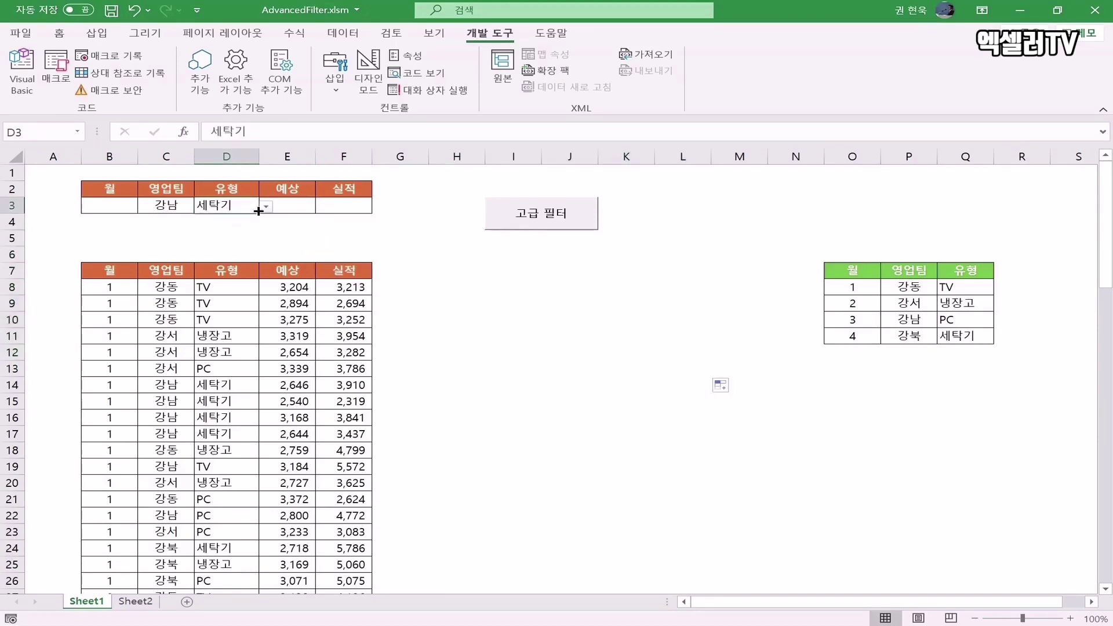
click(265, 207)
click(238, 219)
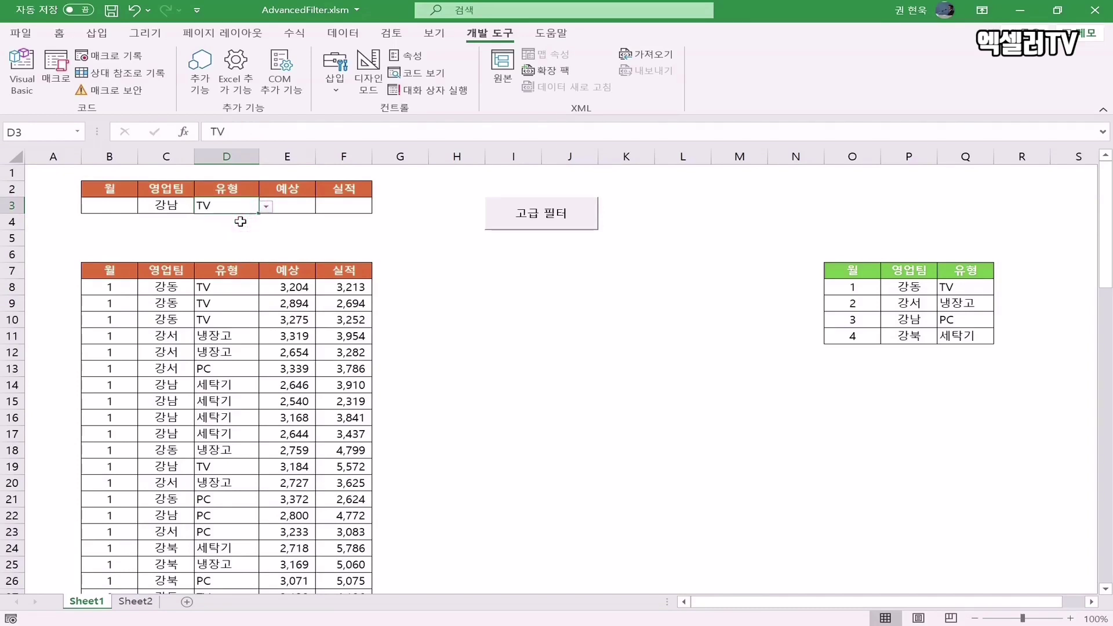
- Run the 고급 필터 button's macro, then clear its results from H6:M15 and select cell H7
click(586, 225)
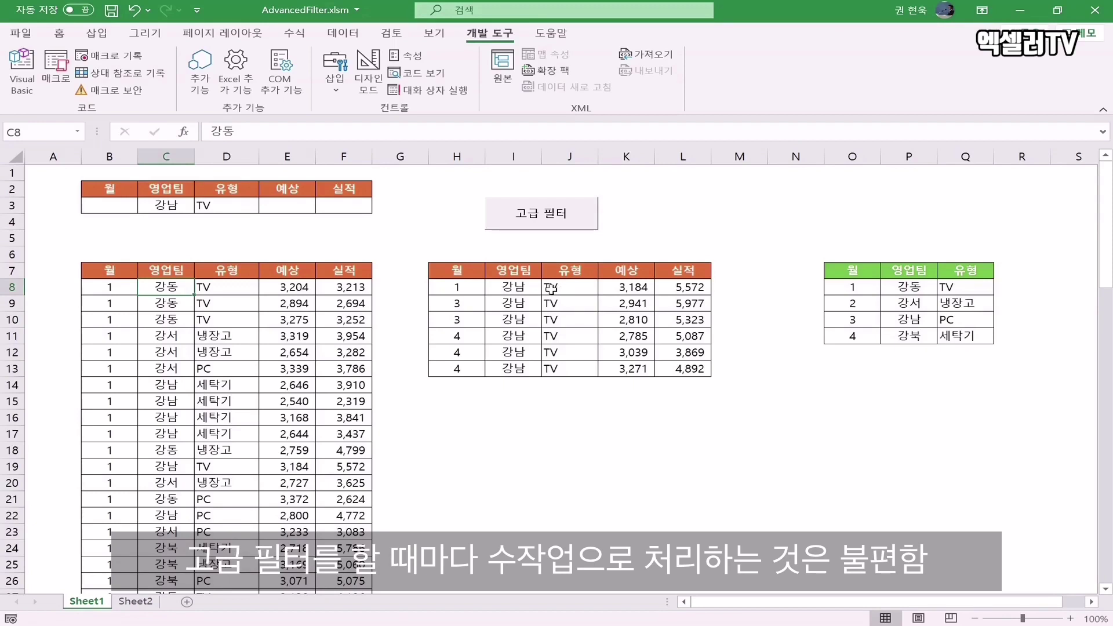
mouse_move(479, 254)
mouse_down()
mouse_move(747, 255)
mouse_move(759, 406)
mouse_move(579, 302)
mouse_move(457, 255)
mouse_move(480, 265)
mouse_up()
click(462, 270)
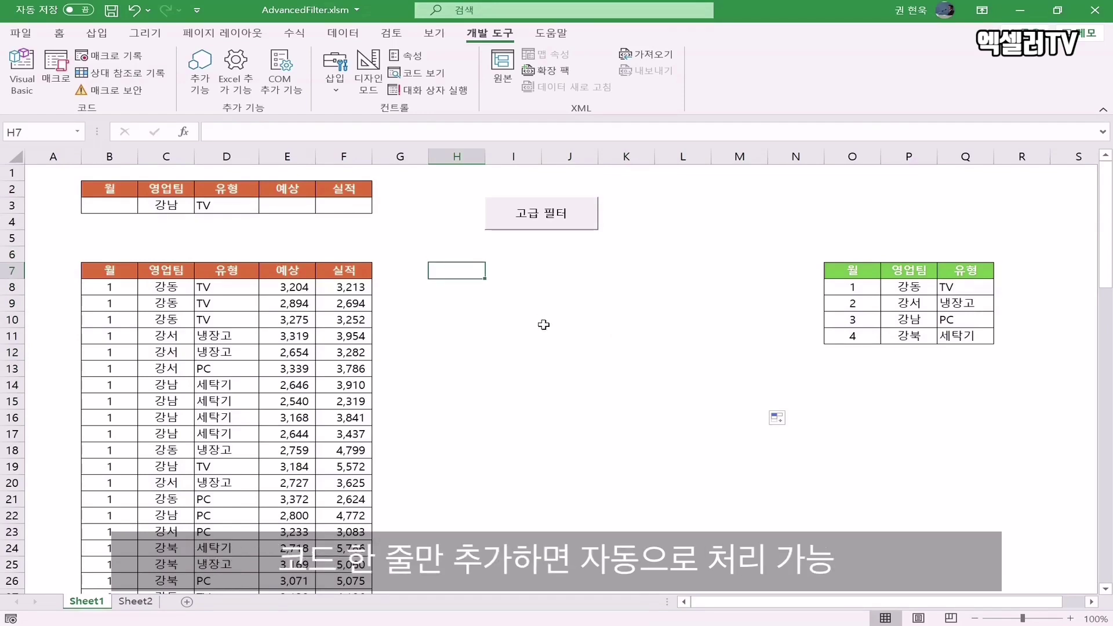
- Open the MyFilter macro's code in the Visual Basic editor and insert an empty line above Range("C8").Select
key(alt+F11)
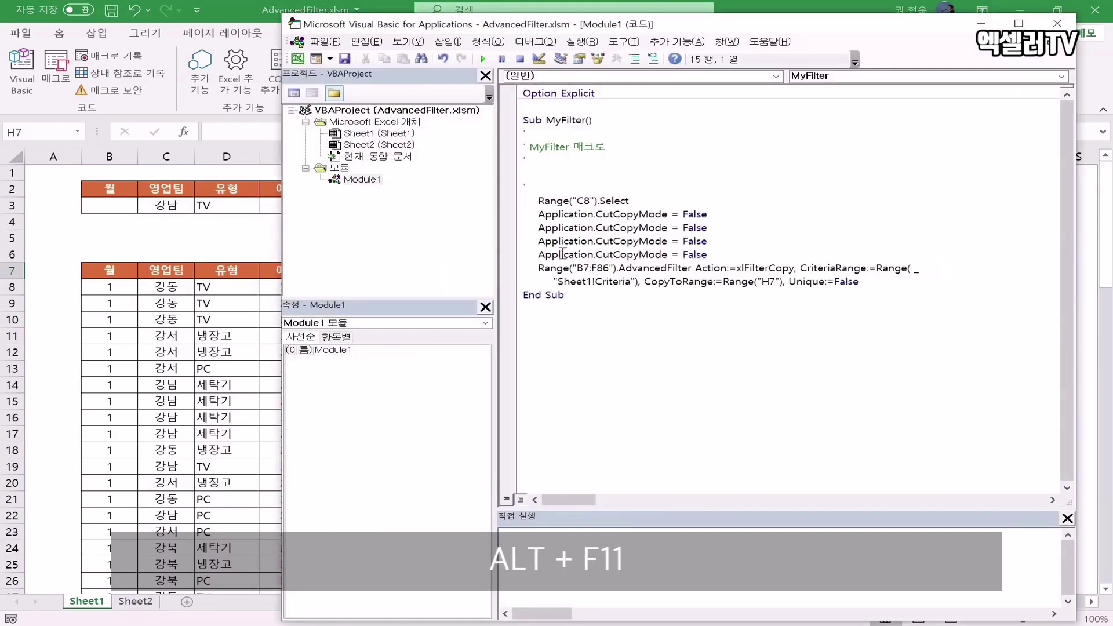
click(525, 200)
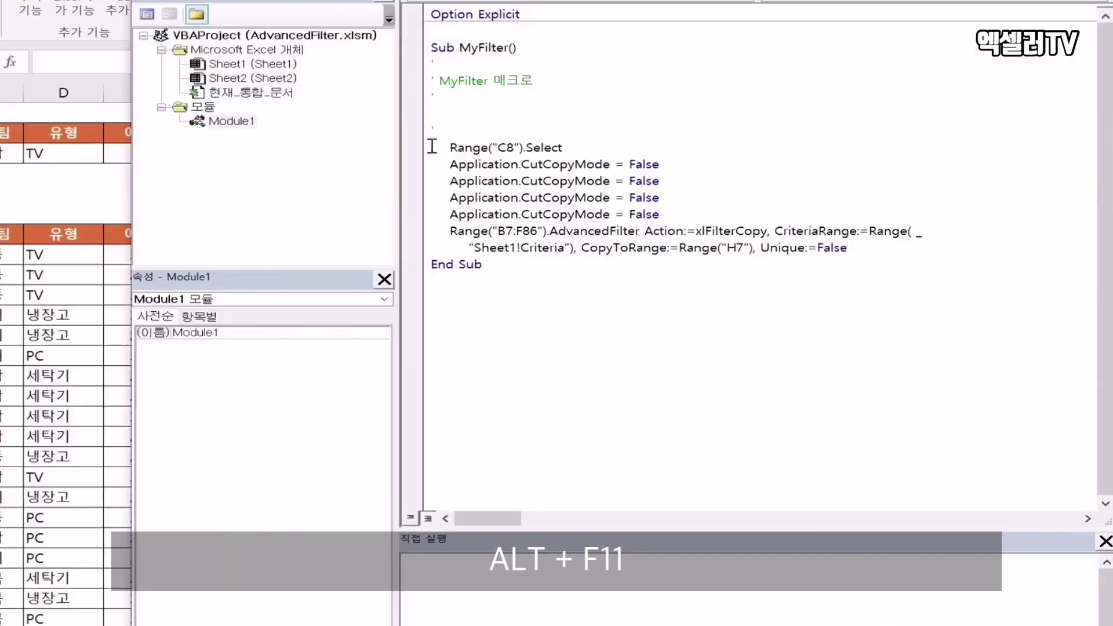
key(Return)
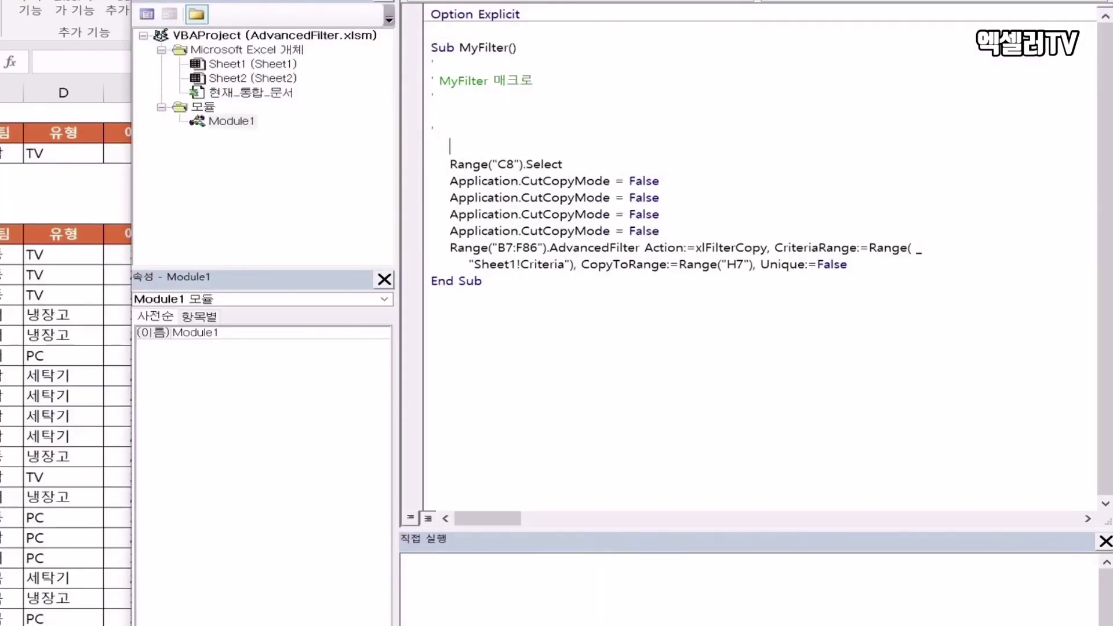
- Enter the statement Range("H7").CurrentRegion.Clear on the empty line of the MyFilter macro
text(range()
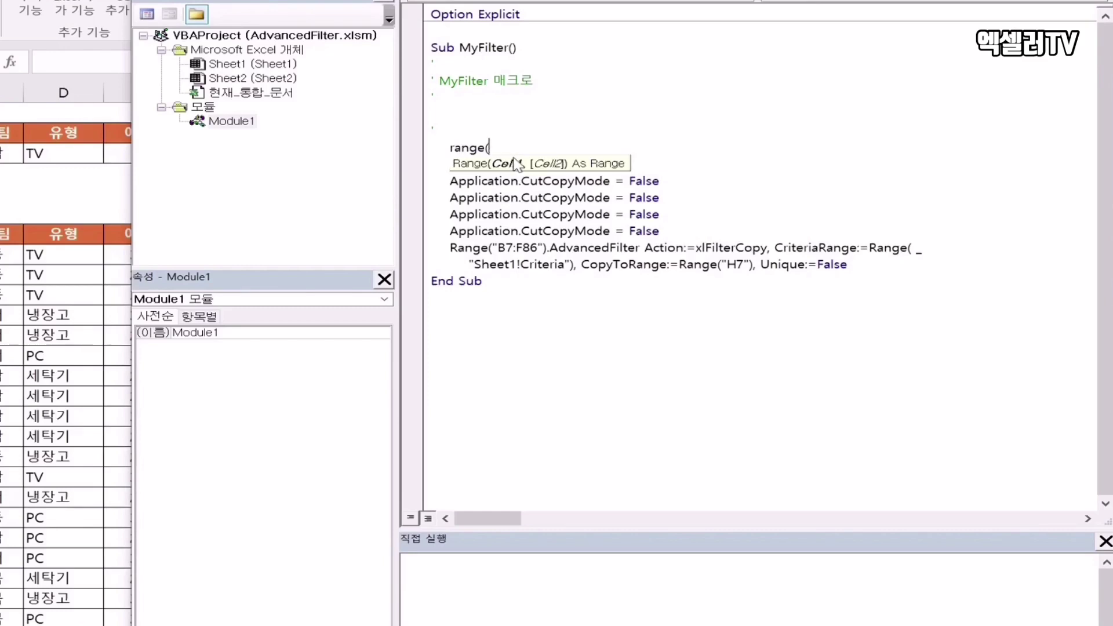
text(")
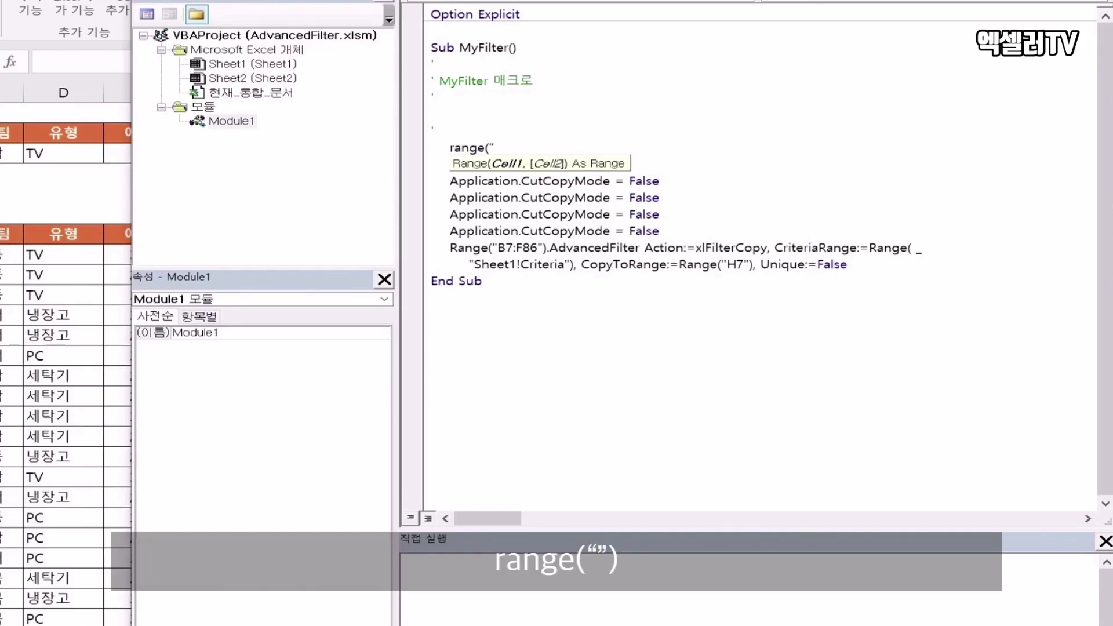
text("))
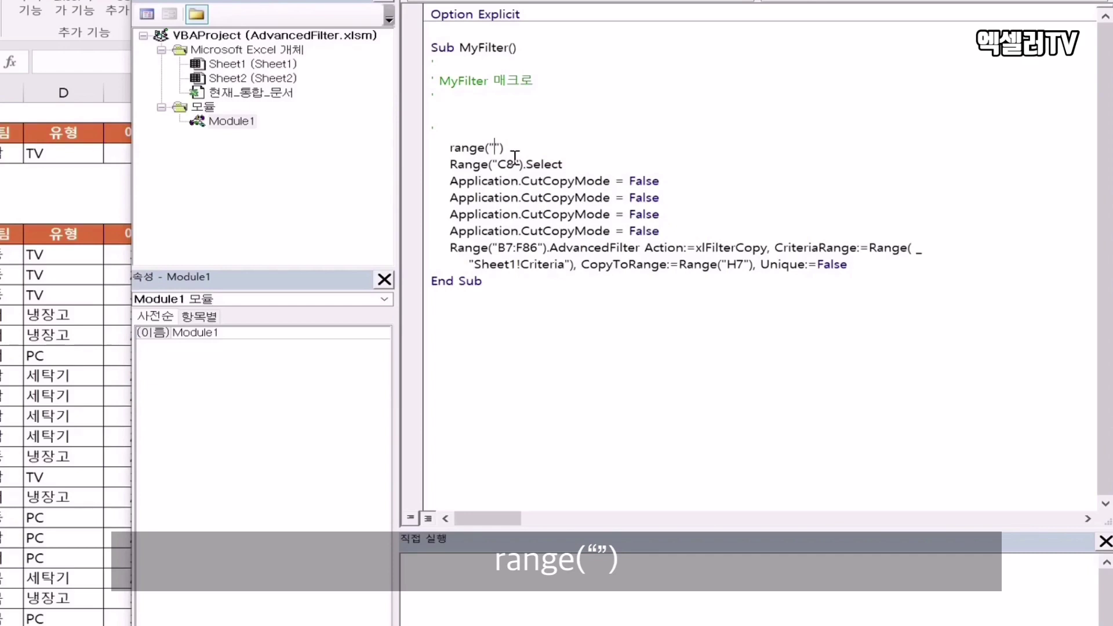
text(H7)
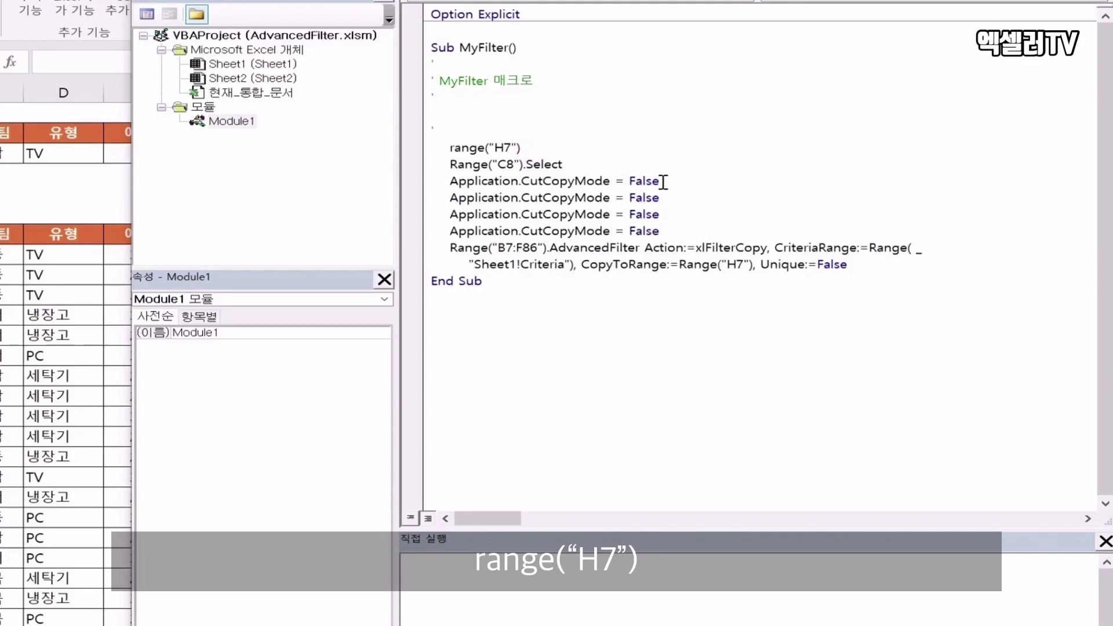
key(End)
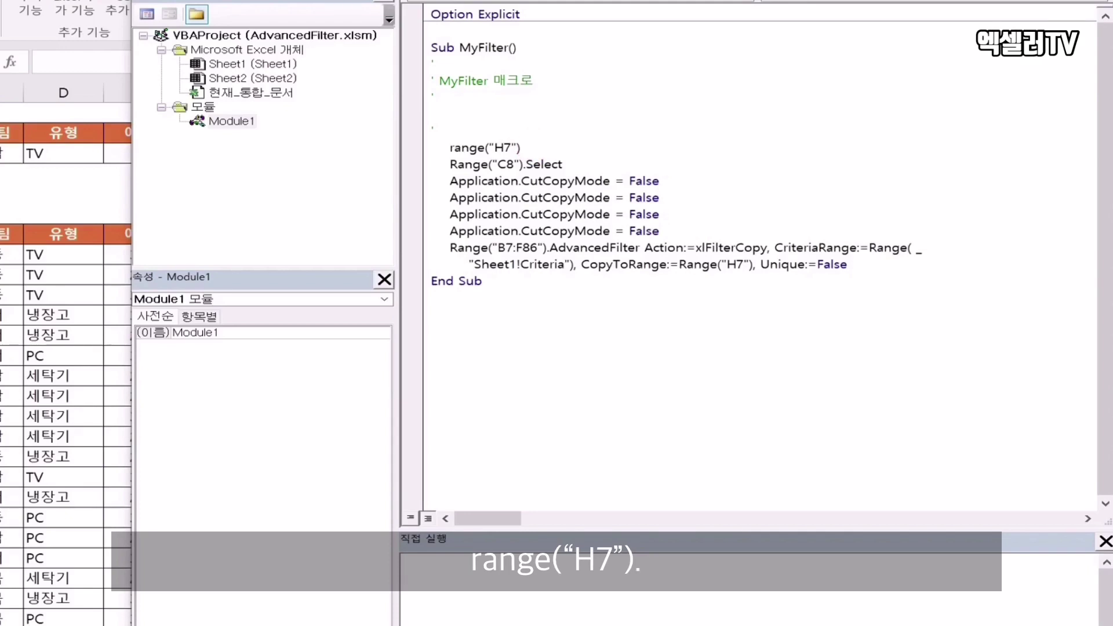
text(.)
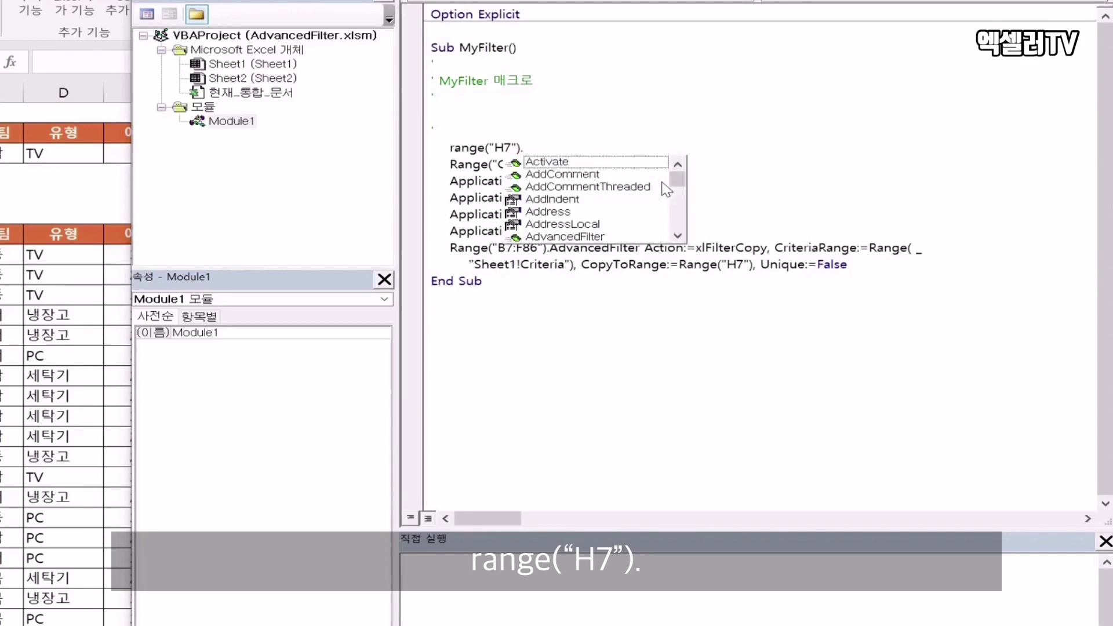
text(cu)
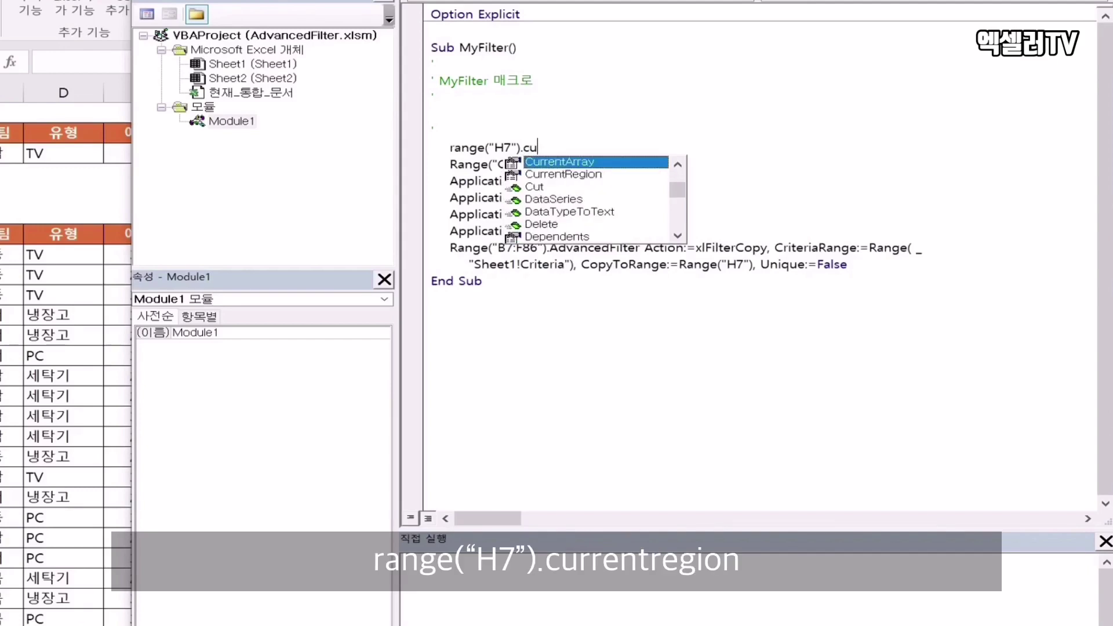
text(rrentregi)
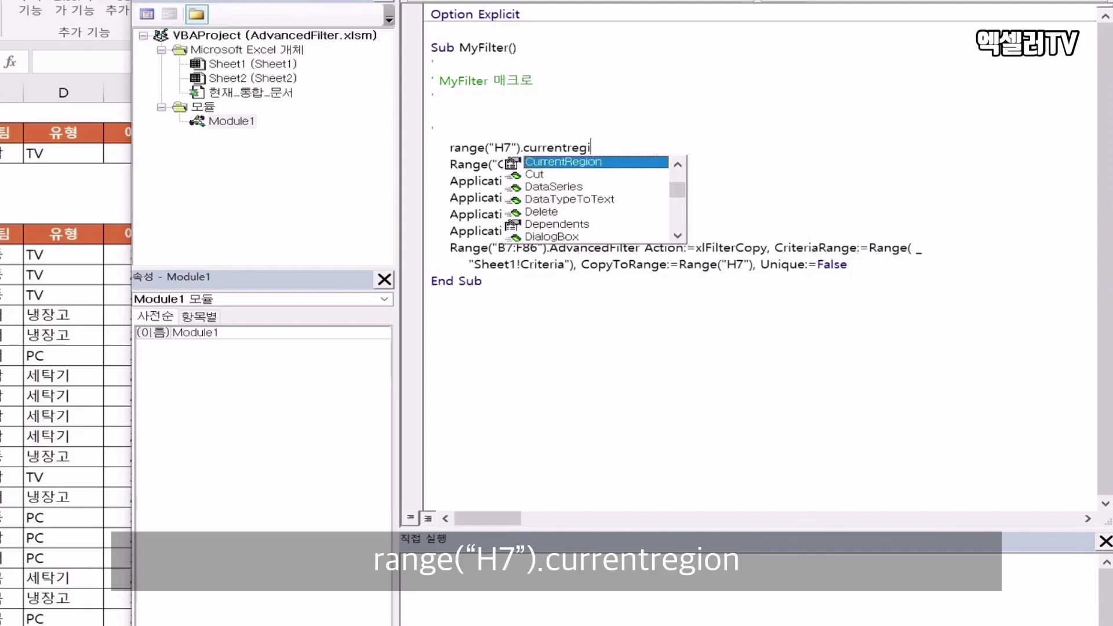
text(on.)
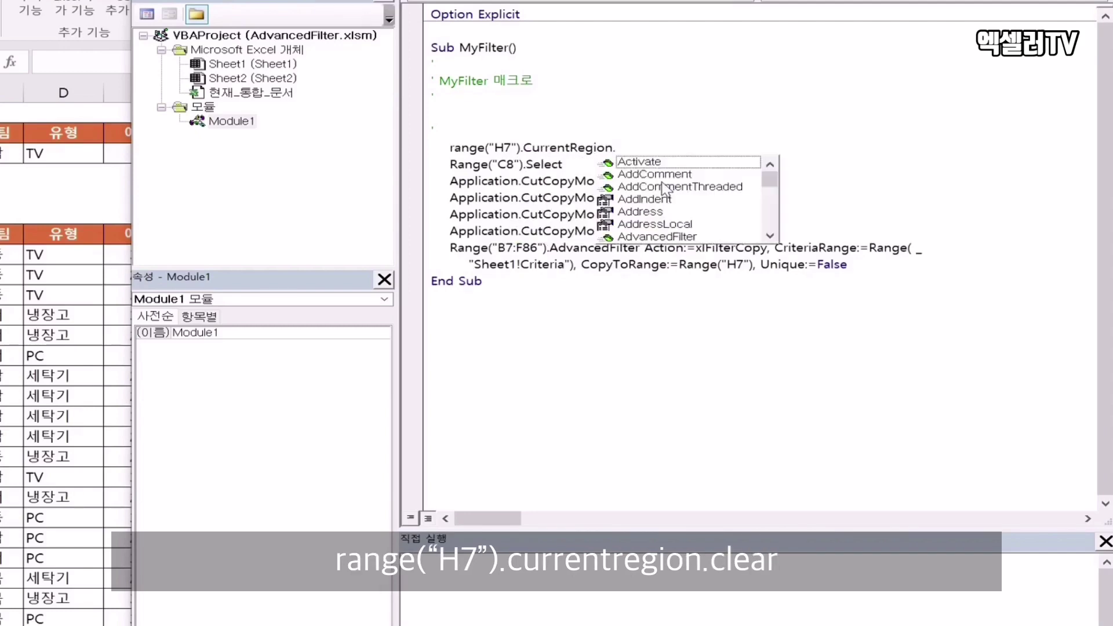
text(clear)
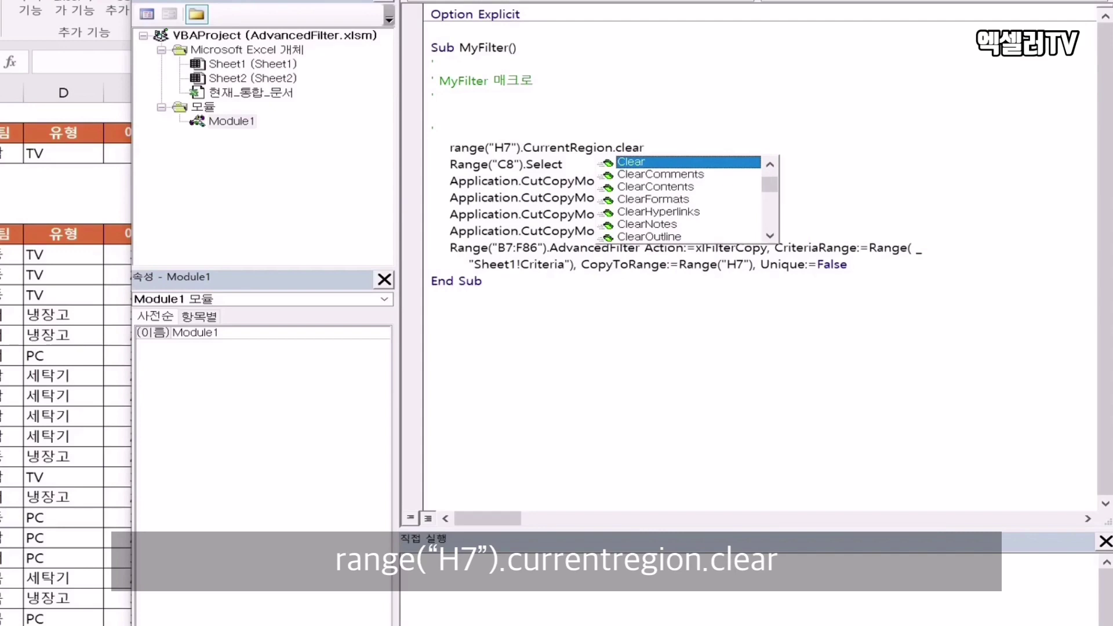
key(Tab)
key(Down)
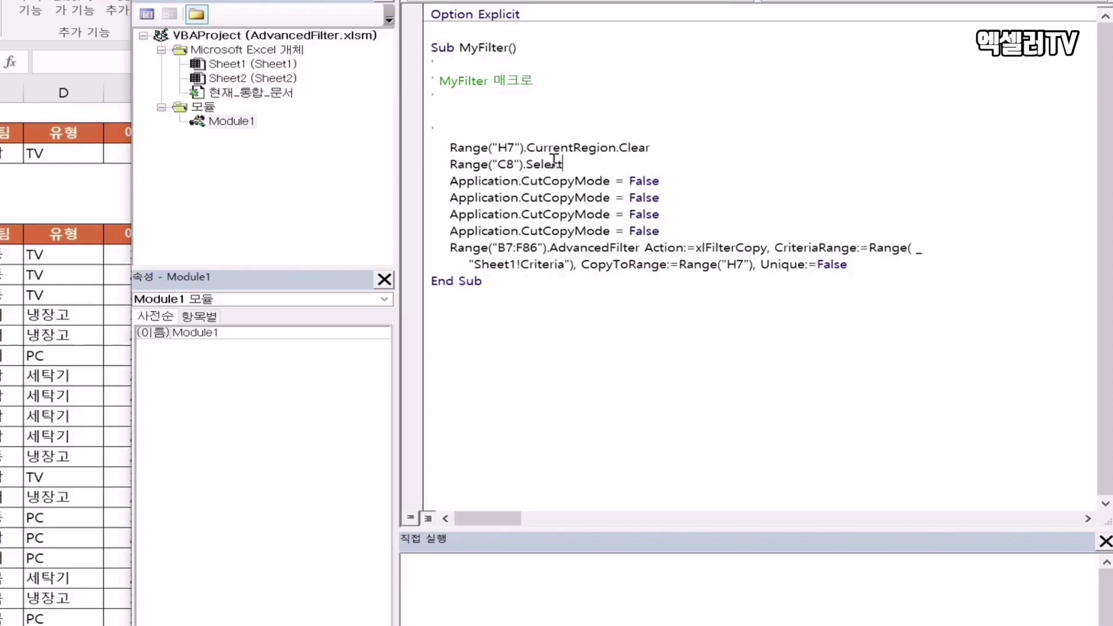
- Review the CurrentRegion and Clear parts of the Range("H7") statement in MyFilter and return to the Sheet1 worksheet
click(423, 152)
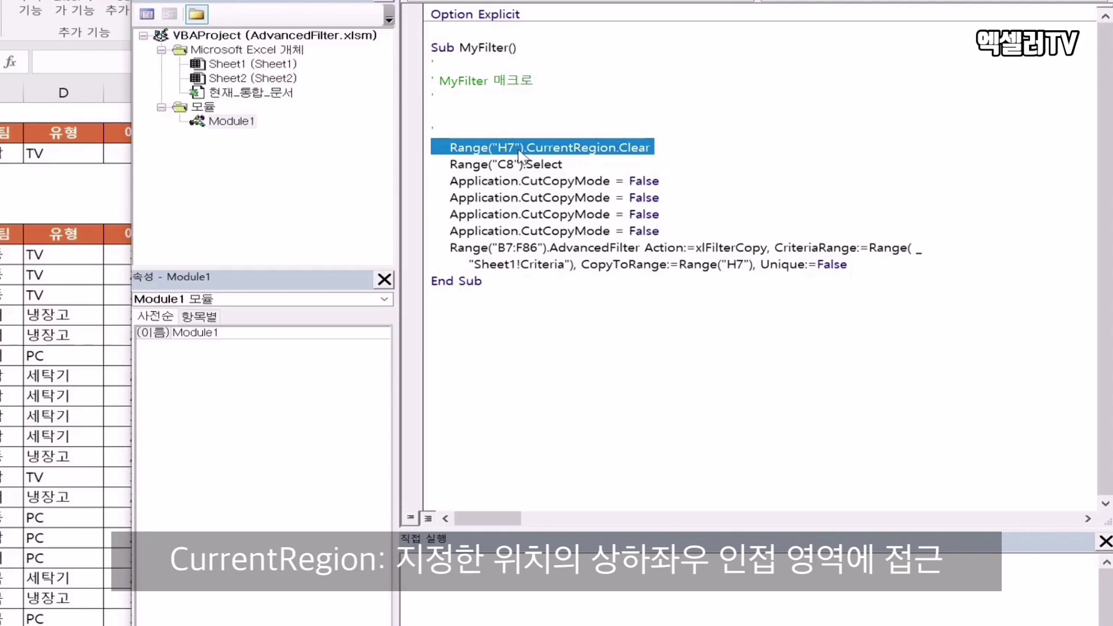
click(586, 152)
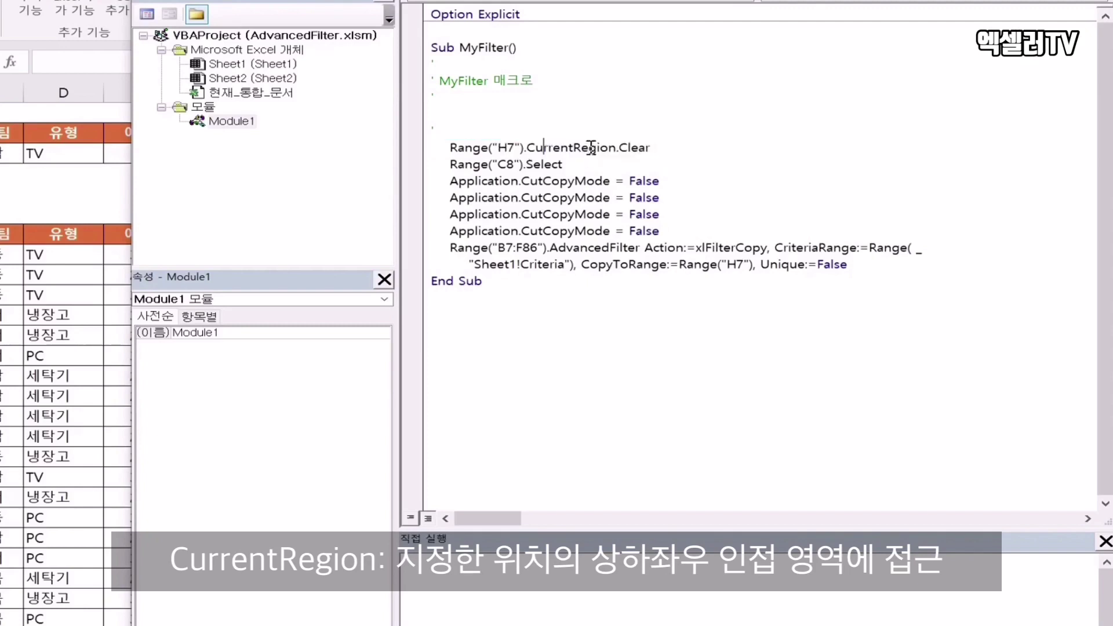
click(544, 145)
click(638, 150)
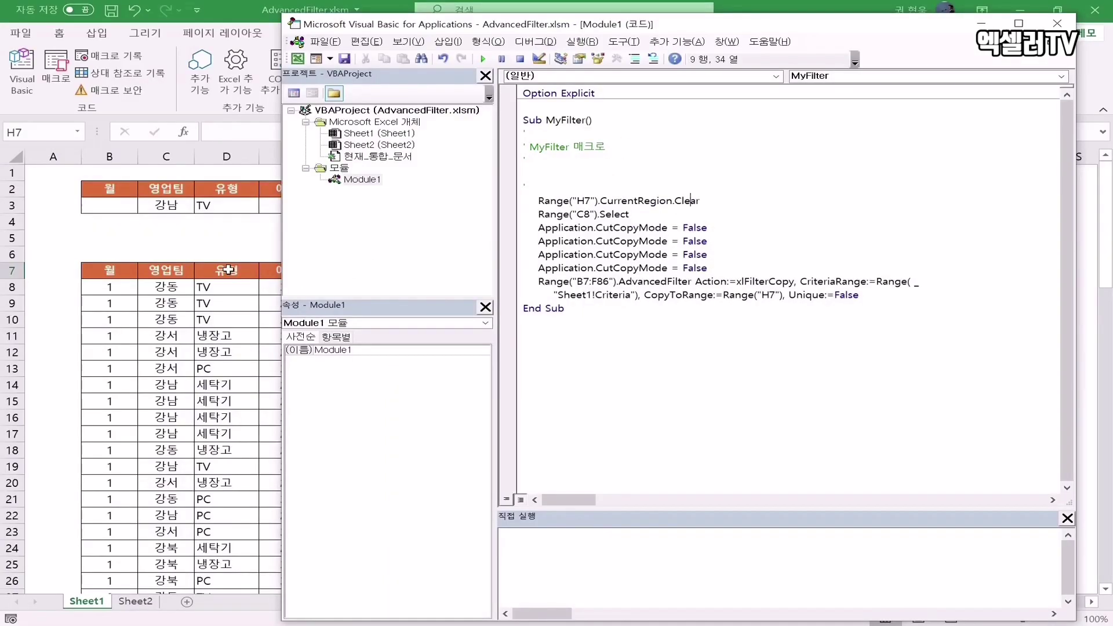
click(229, 269)
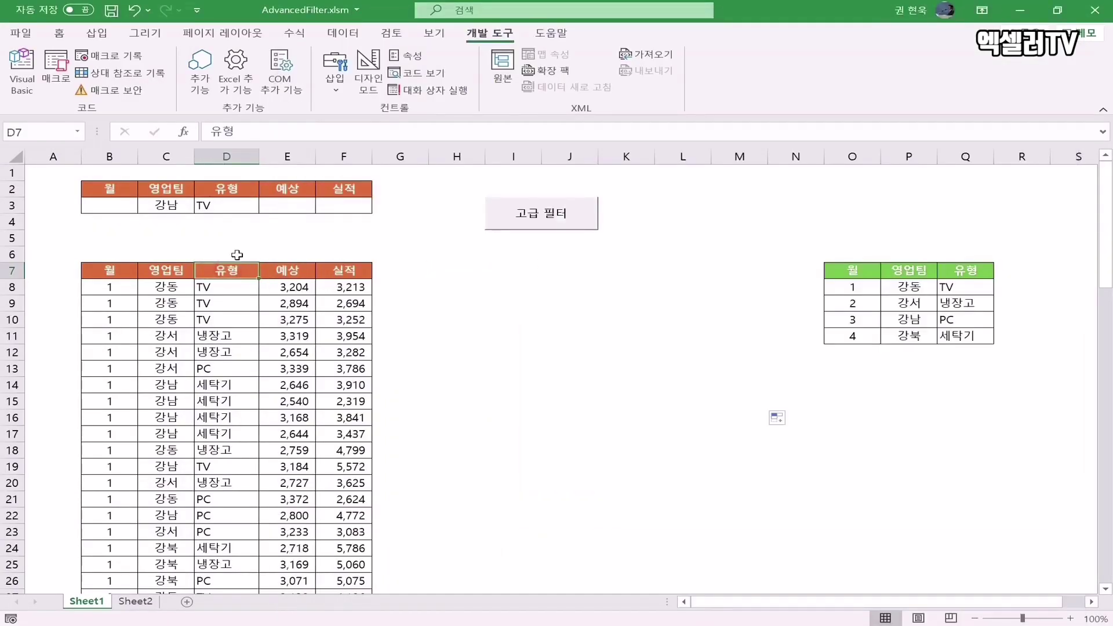
- Clear the 영업팀 criterion in C3 and choose 3 from the 월 dropdown list in B3
click(249, 208)
click(174, 209)
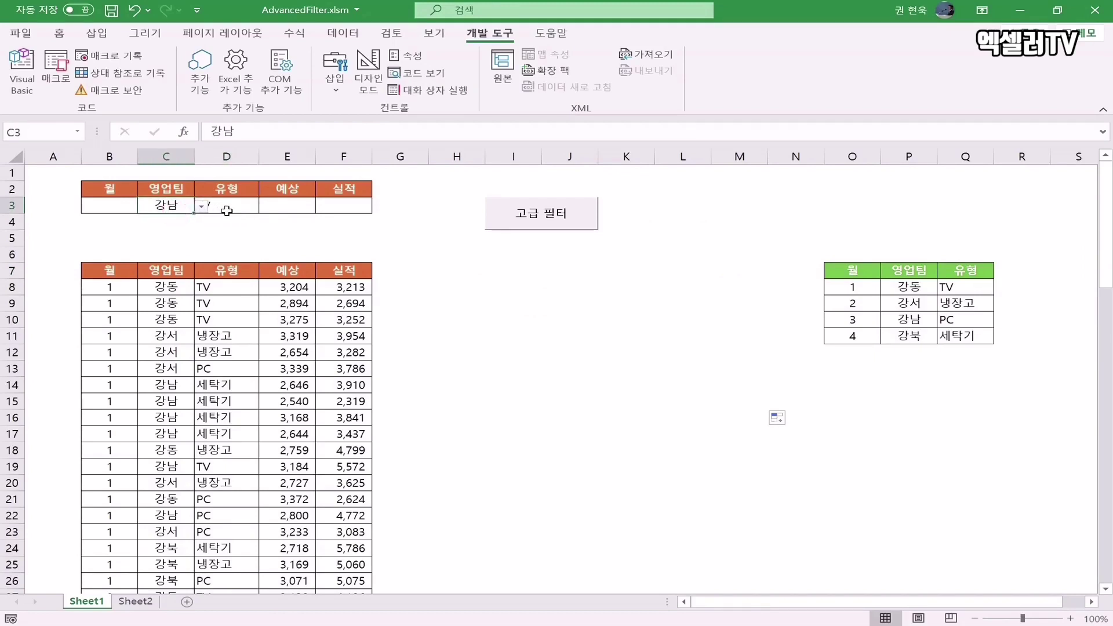
click(200, 207)
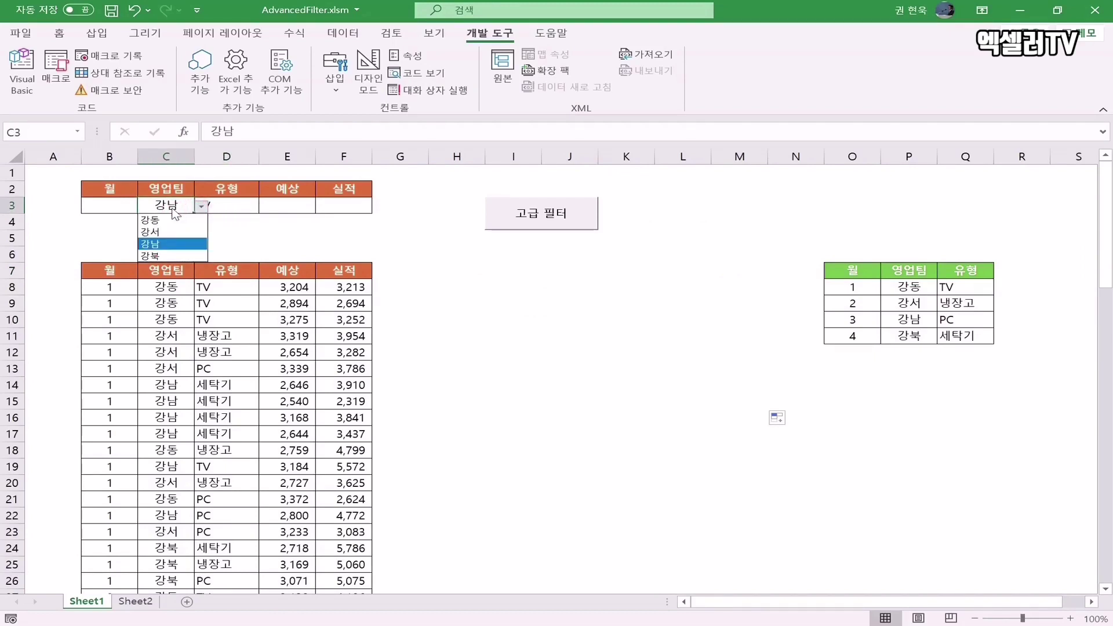
click(172, 210)
key(Delete)
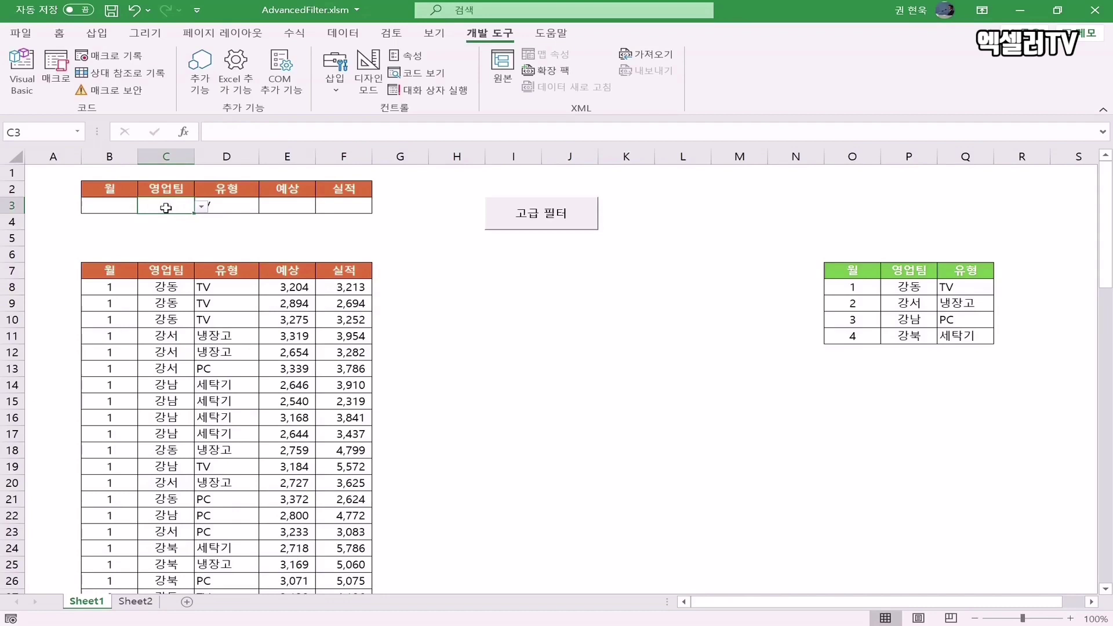
click(121, 206)
click(144, 206)
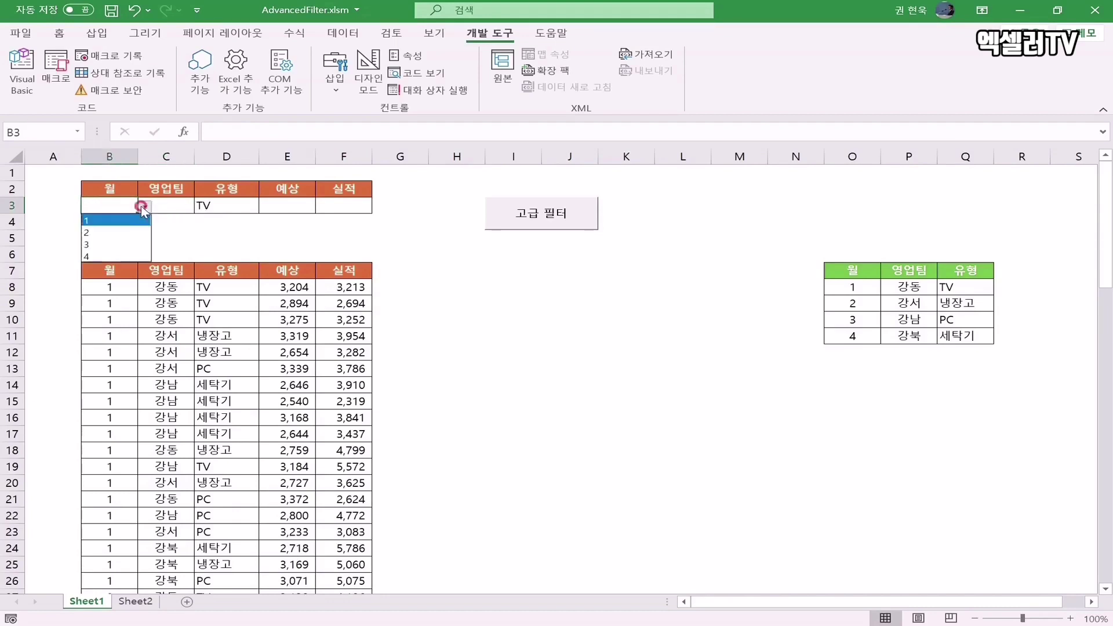
click(118, 245)
- Choose PC from the 유형 dropdown list in D3 and run the 고급 필터 button's macro
click(237, 206)
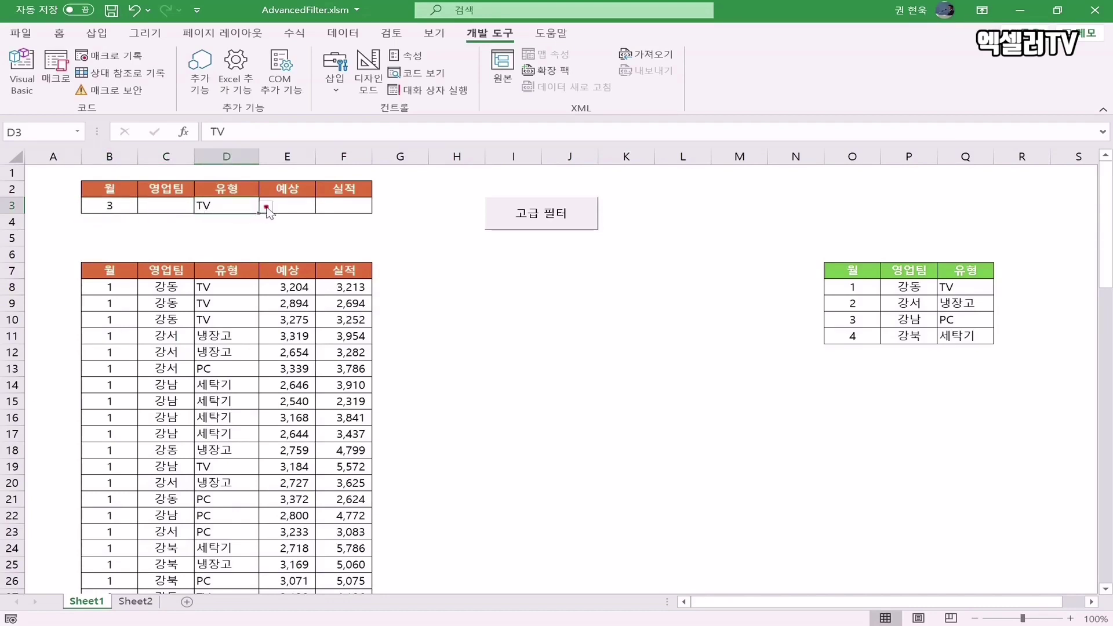
click(266, 207)
click(232, 241)
click(588, 226)
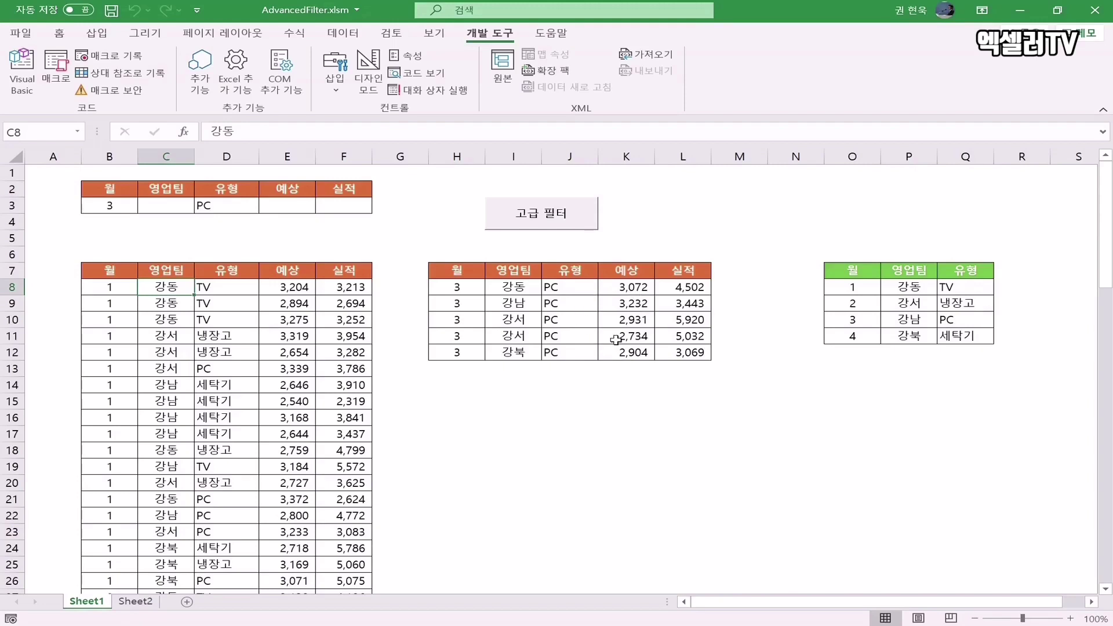
click(444, 269)
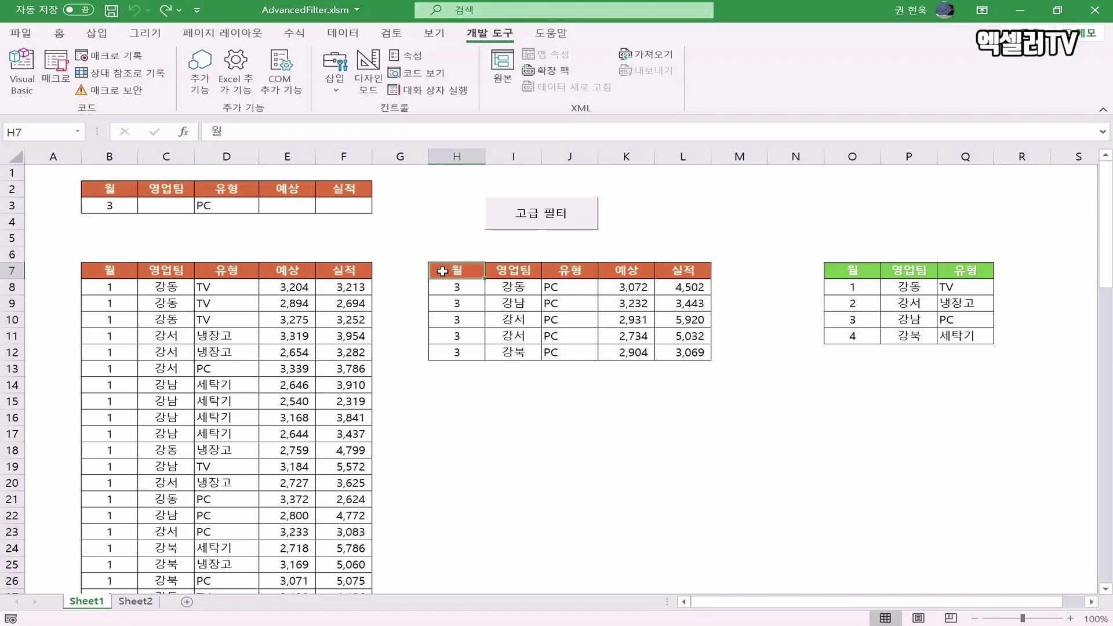
- Clear the 월 criterion in B3, rerun the 고급 필터 button's macro and look through the results
click(123, 204)
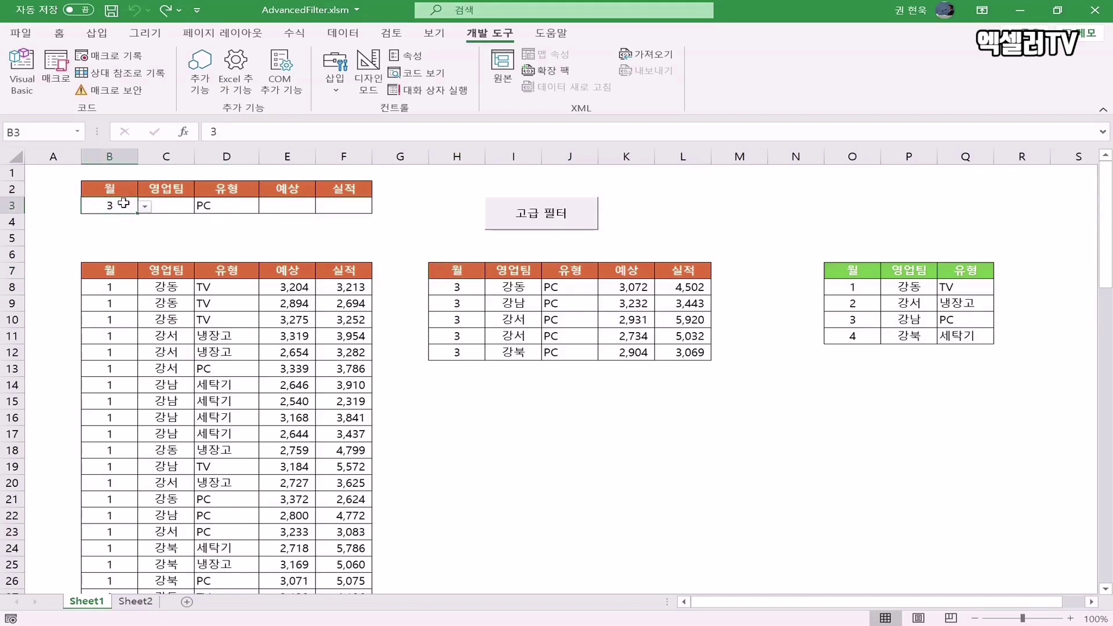
key(Delete)
click(570, 219)
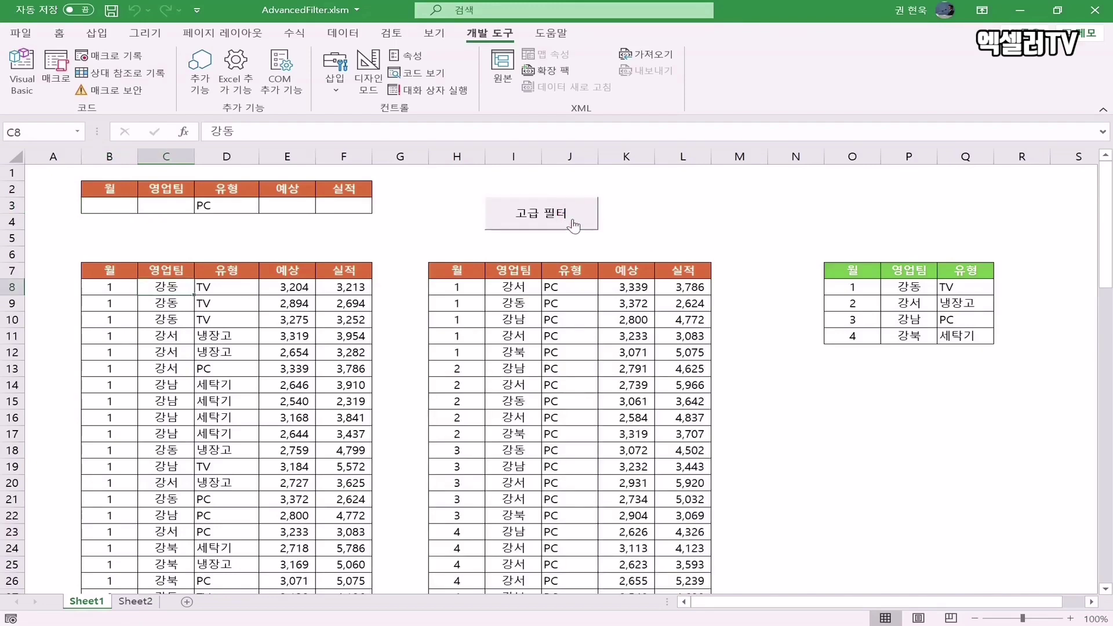
scroll(582, 226, down, 9)
scroll(586, 228, up, 9)
- Choose 냉장고 from the 유형 dropdown list in D3
click(230, 206)
click(266, 206)
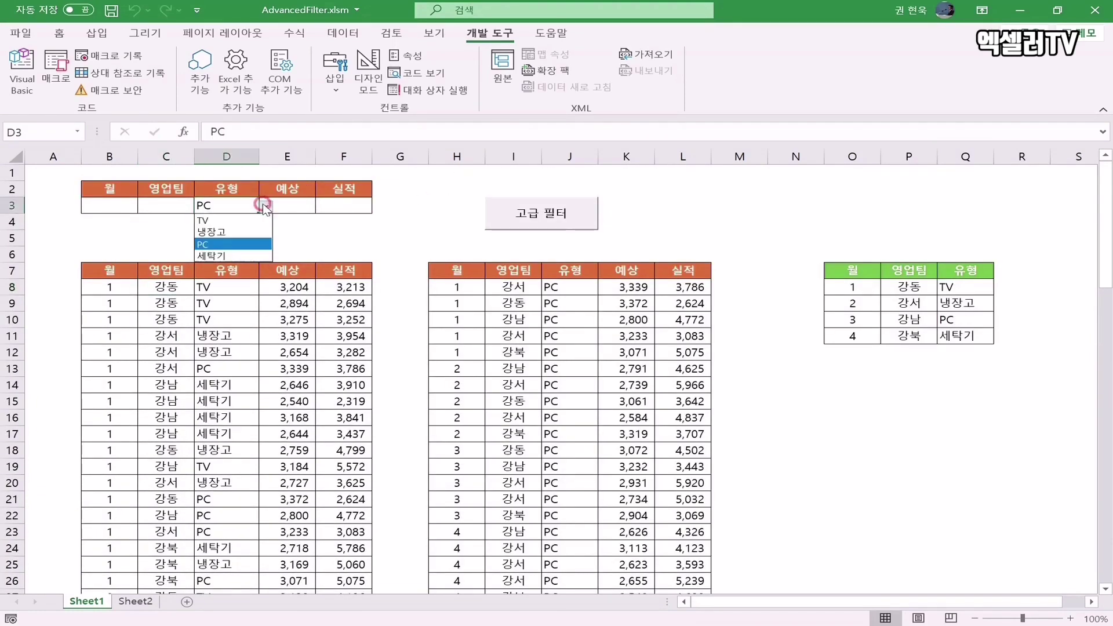
click(245, 233)
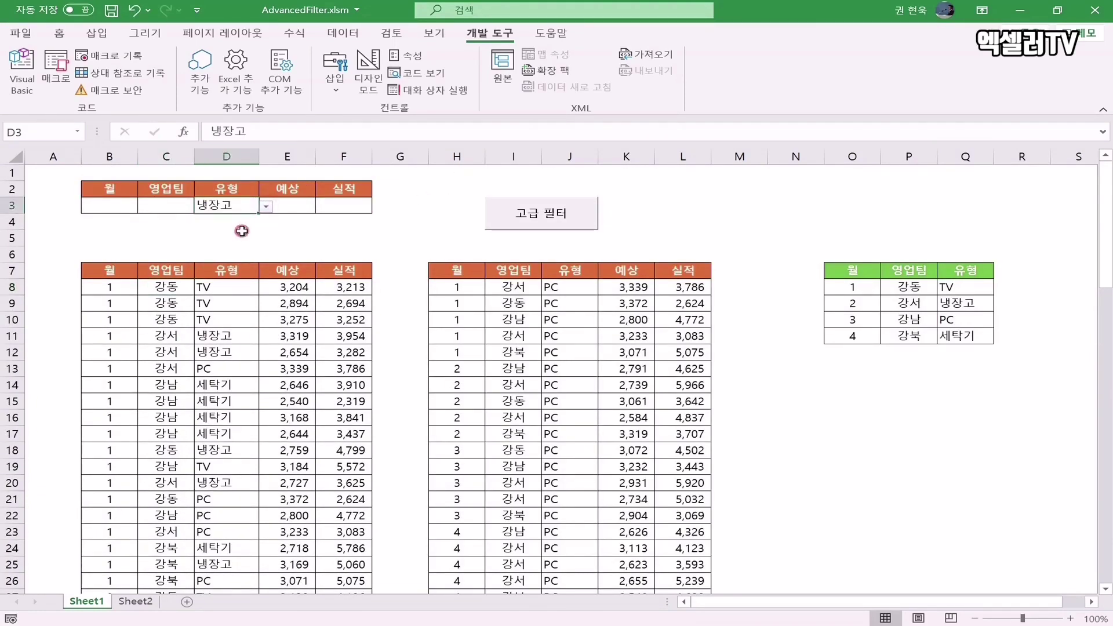
- Enter >=5000 as the 실적 criterion in F3, run the 고급 필터 button's macro and check the 실적 results
click(345, 207)
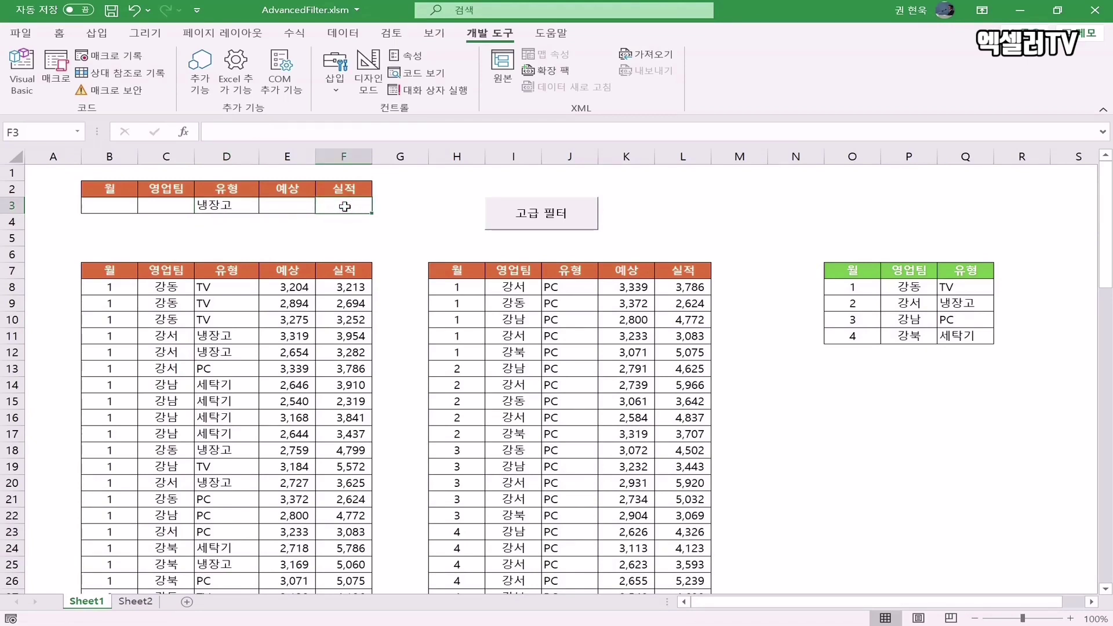
text(>=)
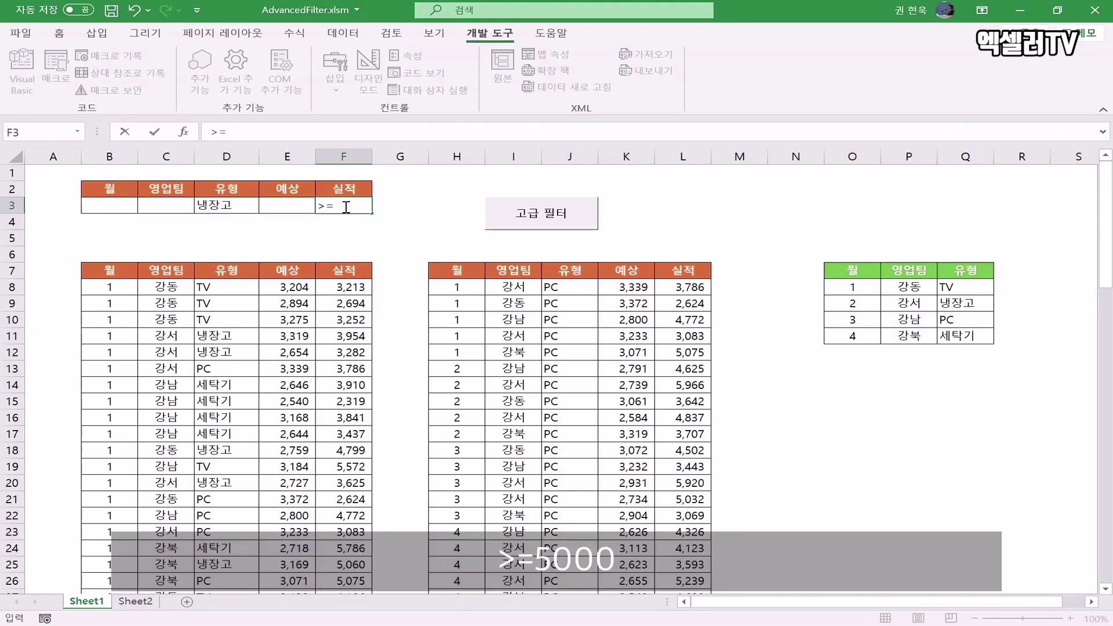
text(5000)
key(Return)
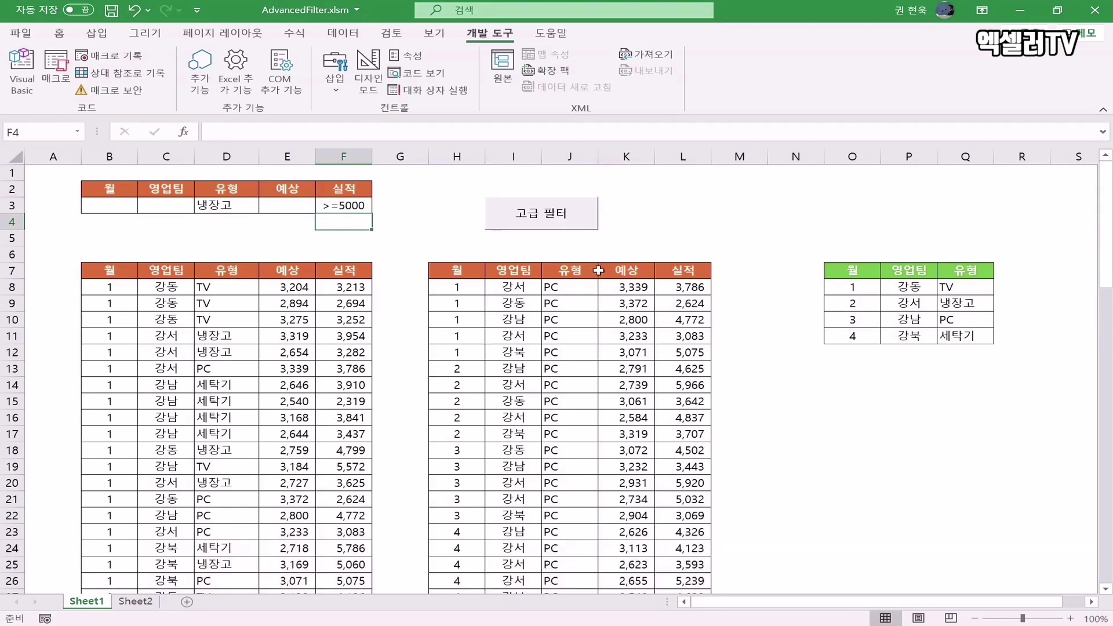
click(575, 218)
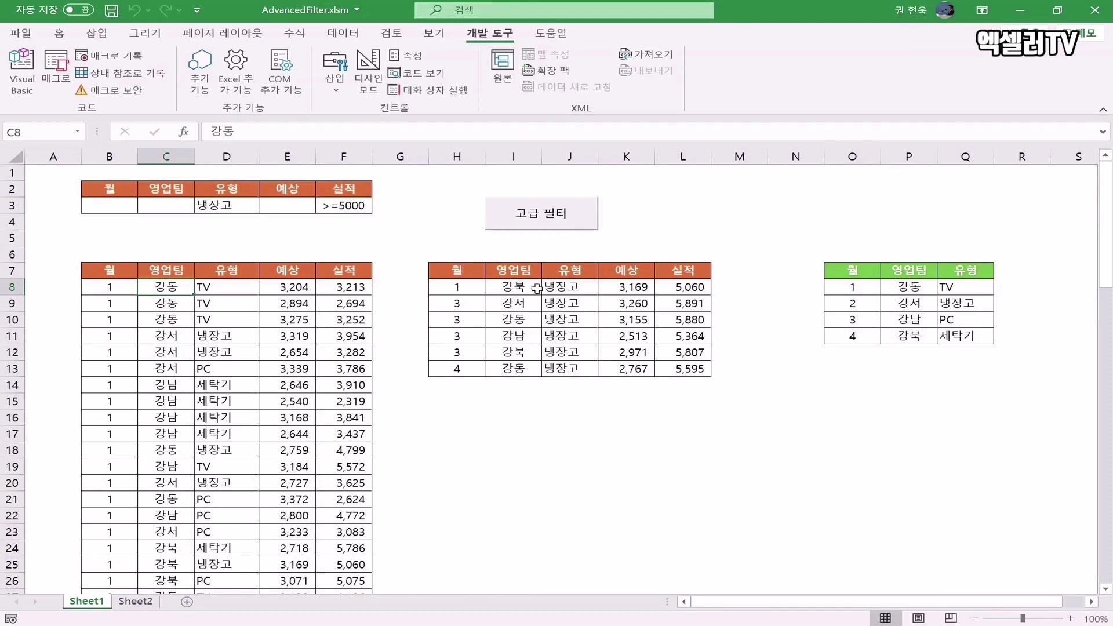
drag(686, 284, 693, 370)
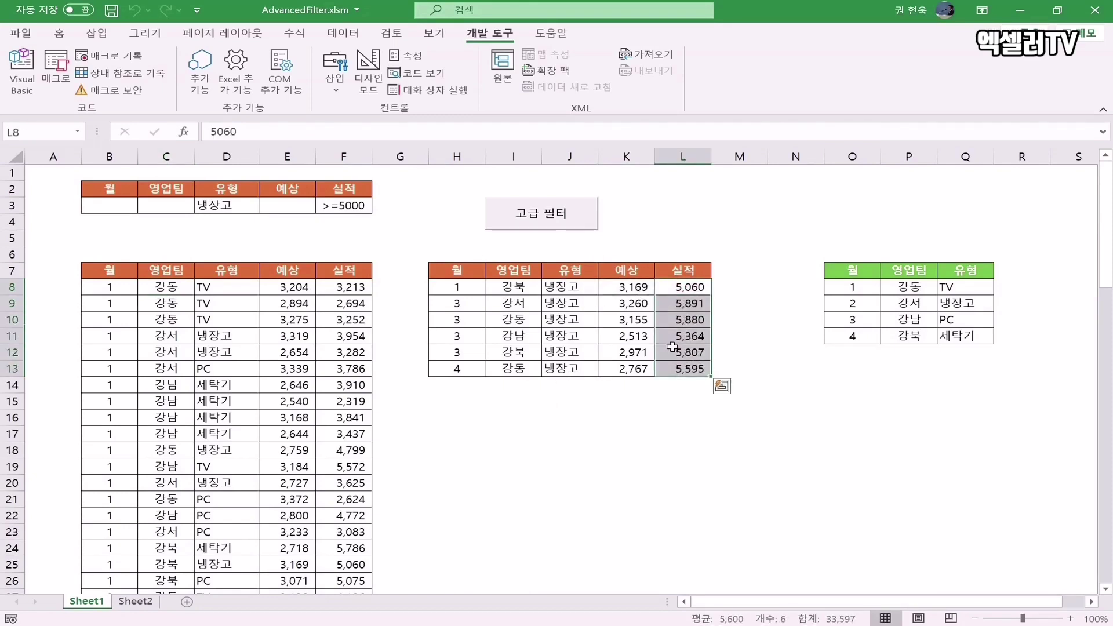